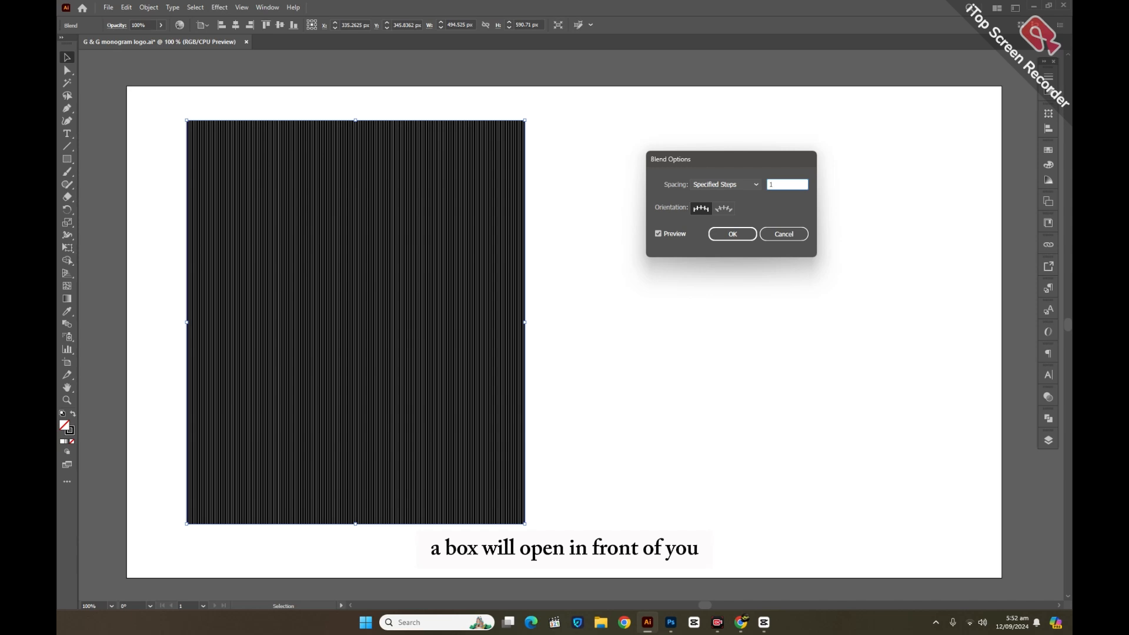
Set the vertical line blend to 20 specified steps and expand its appearance.
{"action": "type", "text": "20"}
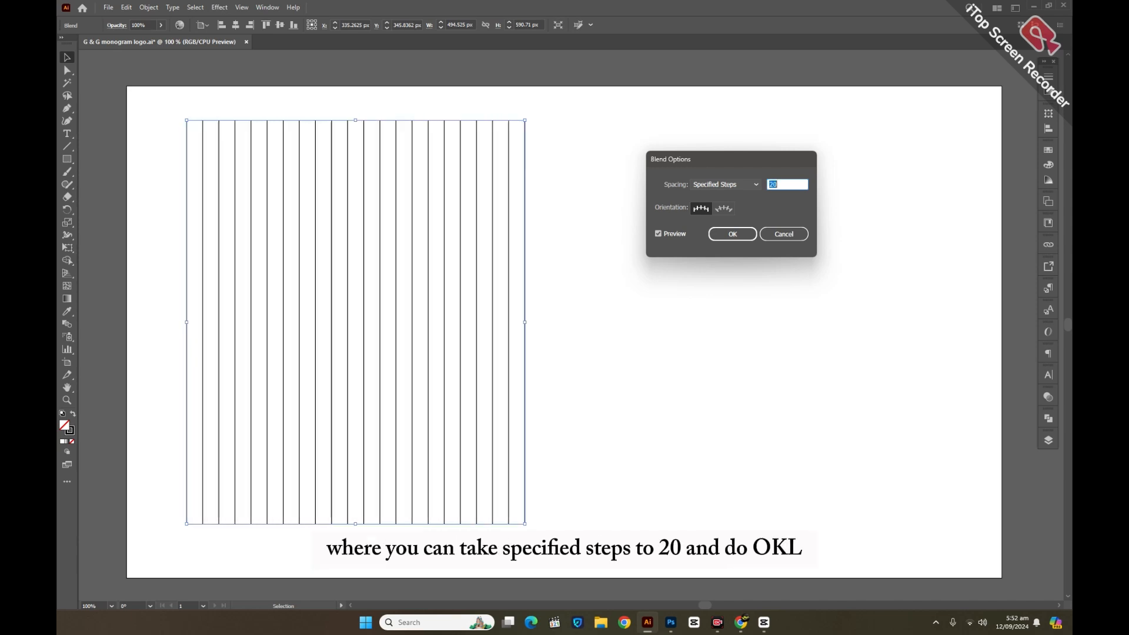
{"action": "left_click", "coordinate": [732, 234]}
{"action": "left_click", "coordinate": [149, 7]}
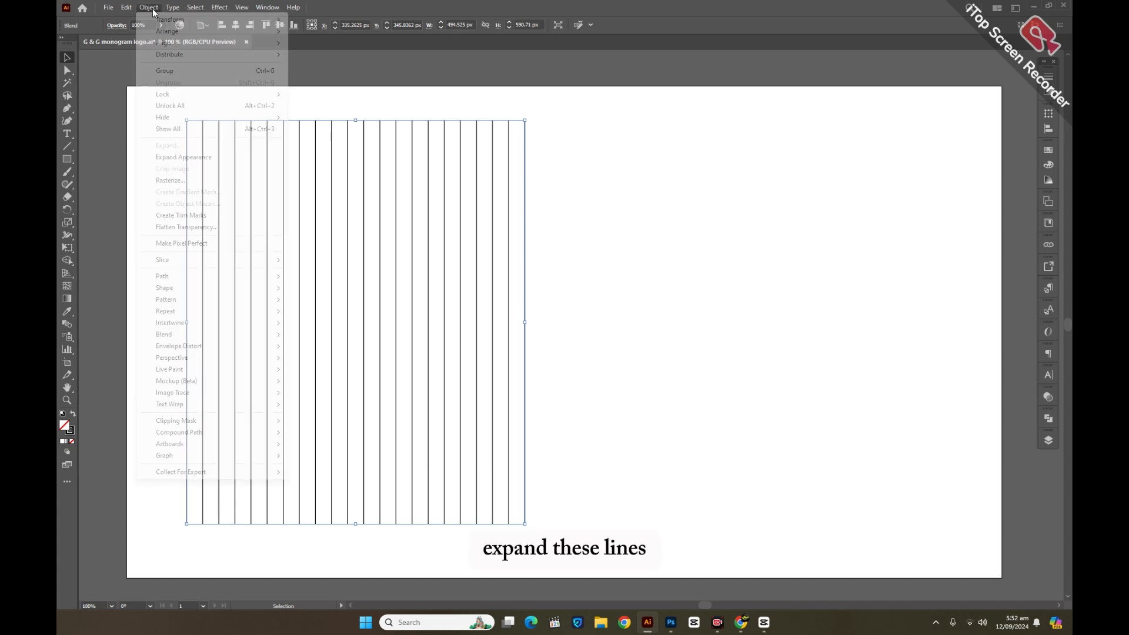
{"action": "left_click", "coordinate": [203, 160]}
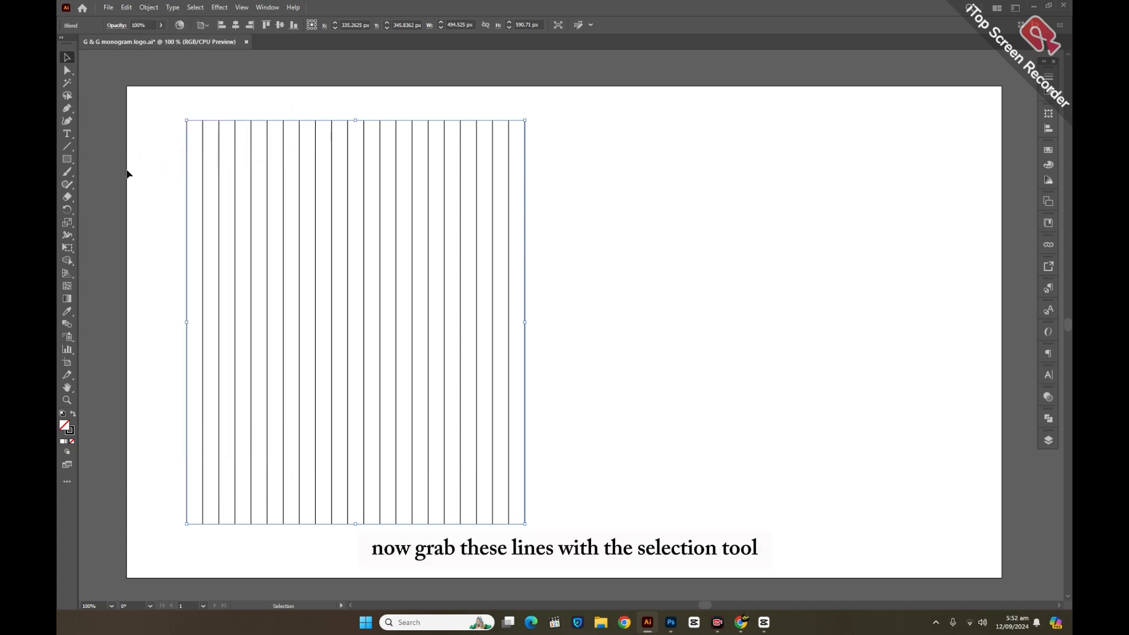
Copy the vertical lines rotated by 90 degrees to form a grid, and group both sets of lines.
{"action": "double_click", "coordinate": [69, 210]}
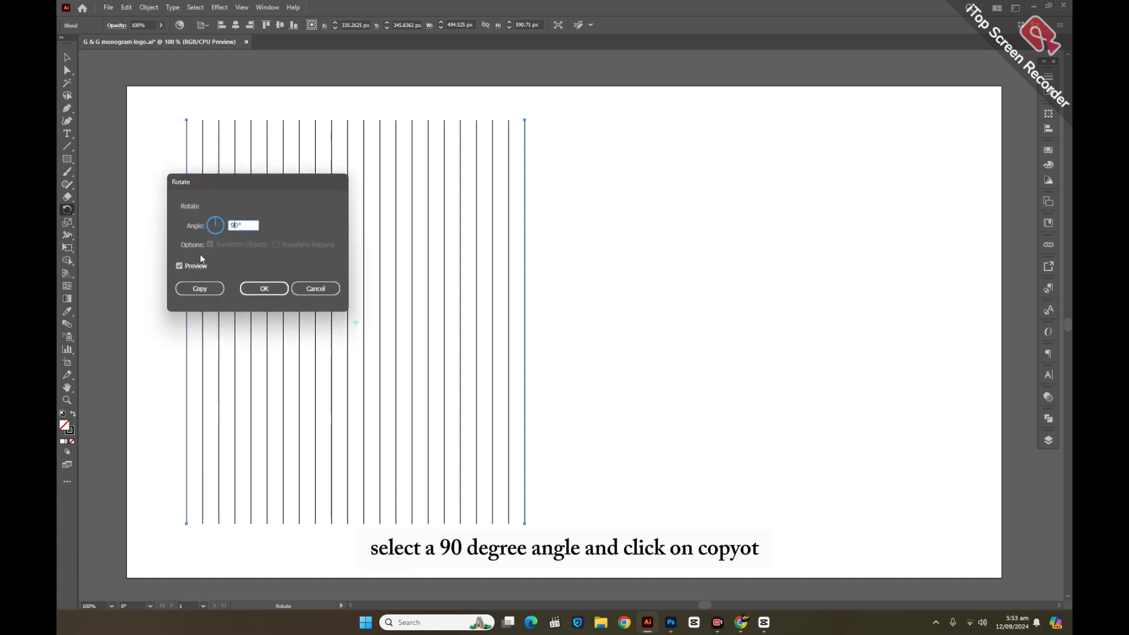
{"action": "left_click", "coordinate": [200, 288]}
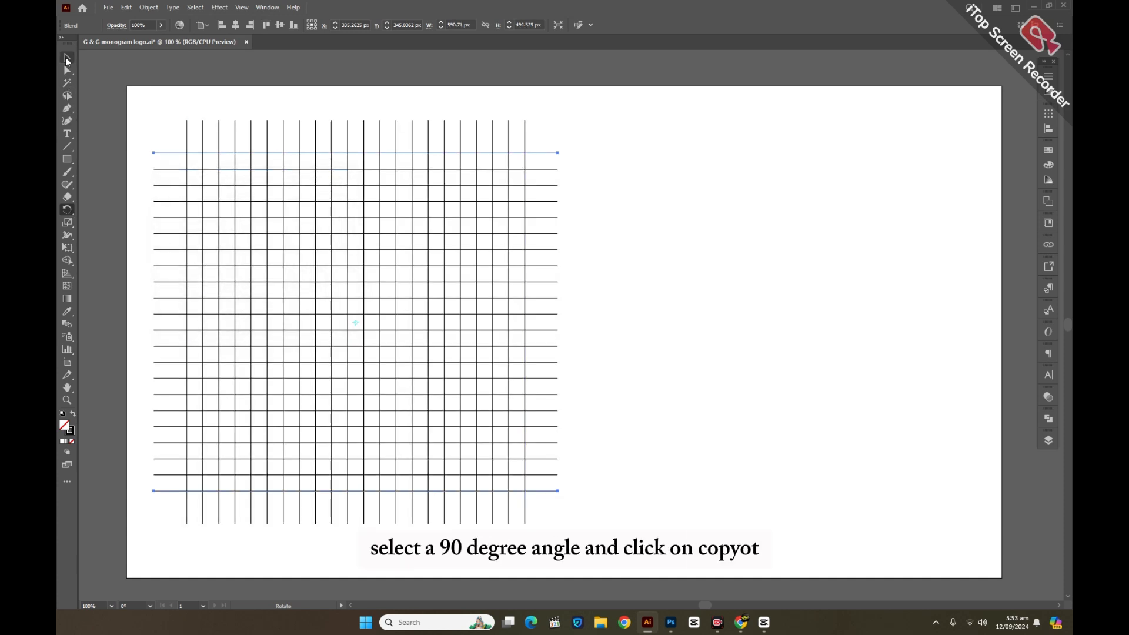
{"action": "left_click", "coordinate": [65, 58]}
{"action": "left_click_drag", "start_coordinate": [143, 105], "coordinate": [586, 385]}
{"action": "key", "text": "ctrl+g"}
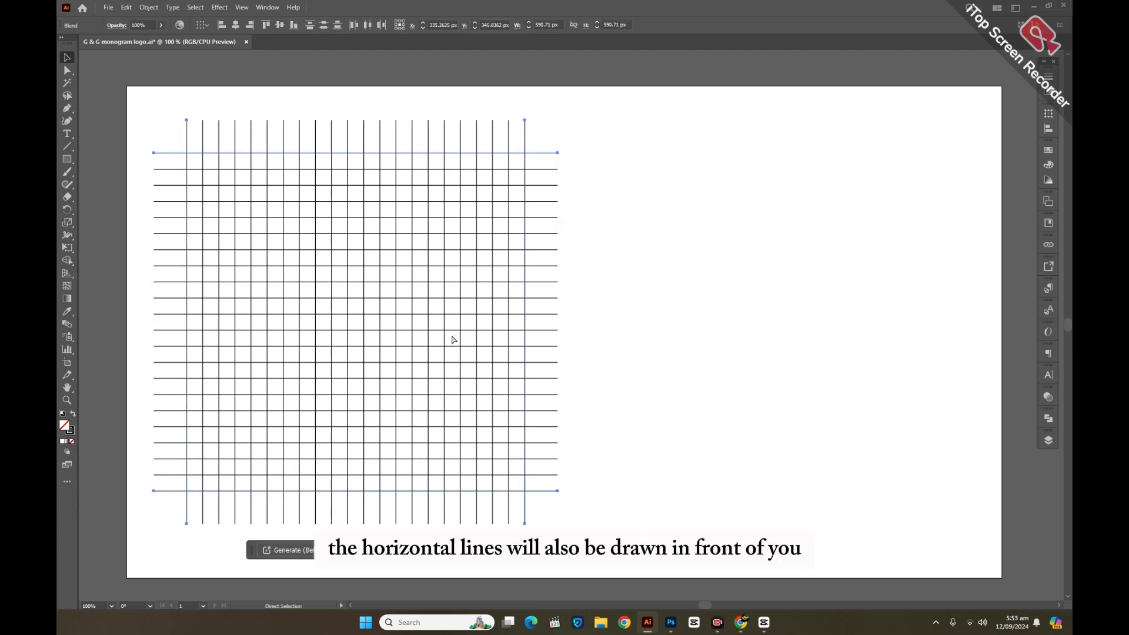
{"action": "left_click", "coordinate": [628, 364]}
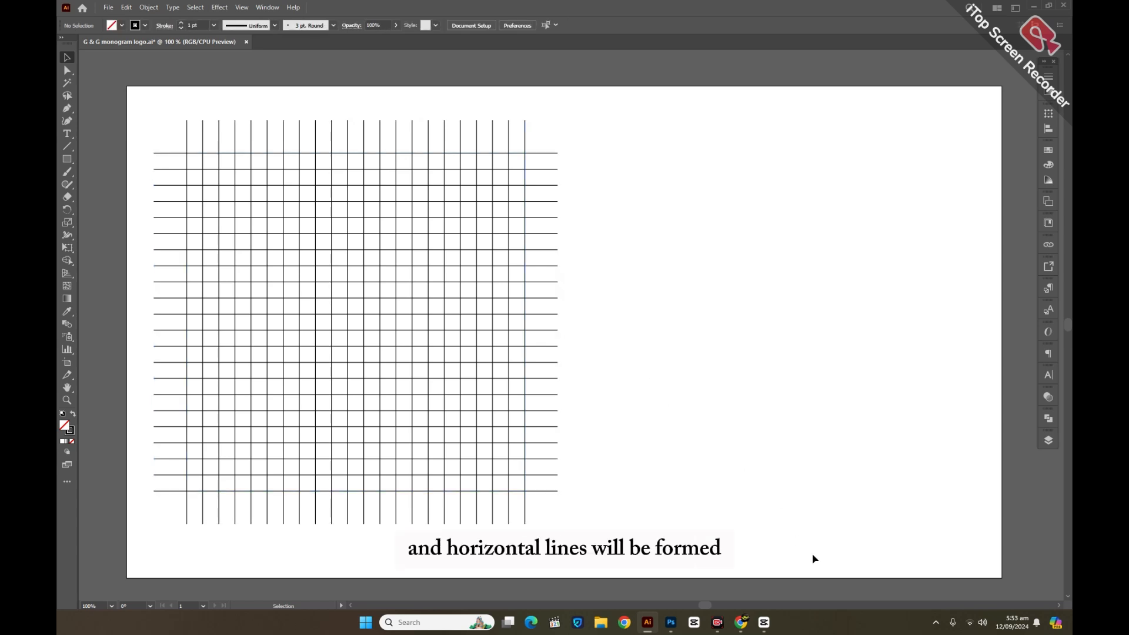
Draw an unfilled square on the grid and scale it to about 495 px so its sides meet the outer grid lines.
{"action": "left_click", "coordinate": [69, 163]}
{"action": "mouse_move", "coordinate": [186, 180]}
{"action": "left_mouse_down"}
{"action": "mouse_move", "coordinate": [474, 396]}
{"action": "mouse_move", "coordinate": [459, 452]}
{"action": "left_mouse_up"}
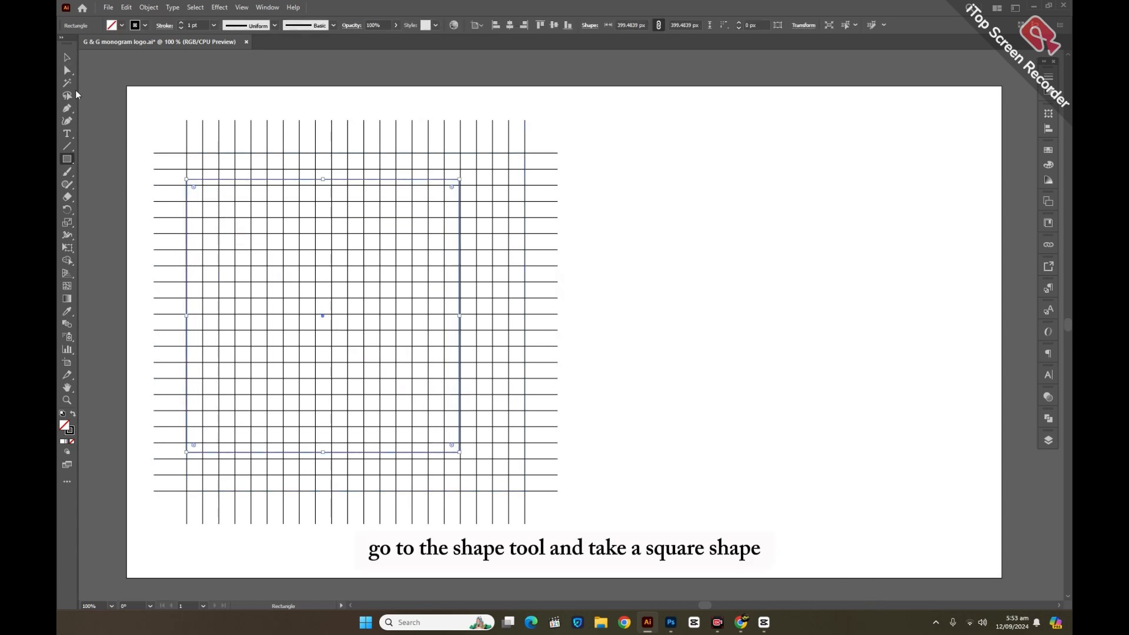
{"action": "key", "text": "v"}
{"action": "left_click_drag", "start_coordinate": [459, 315], "coordinate": [523, 319]}
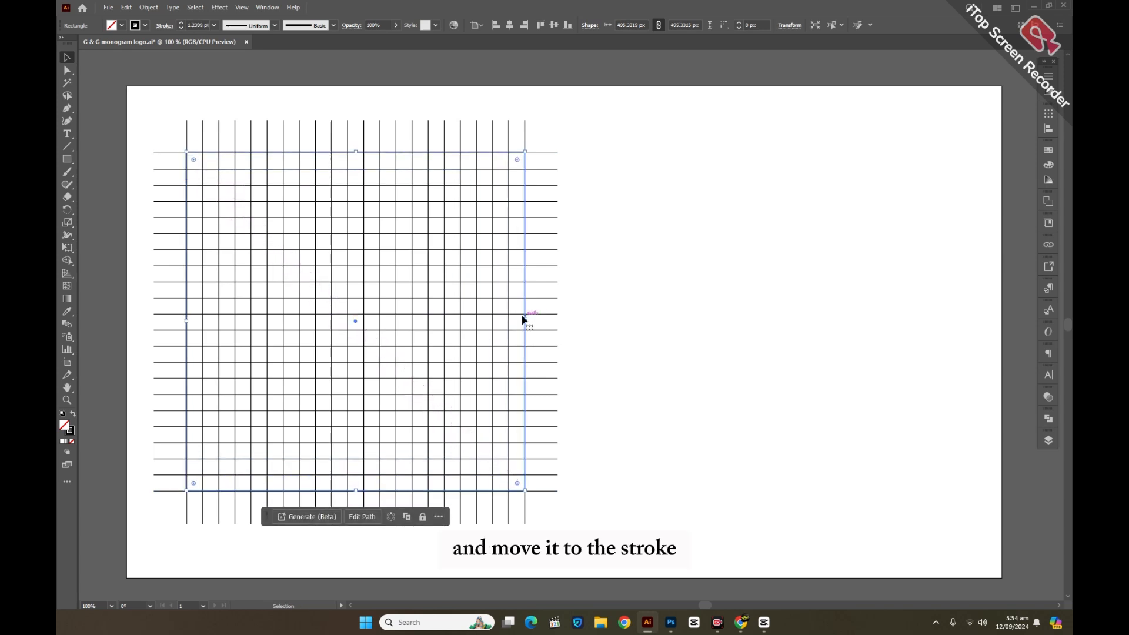
{"action": "left_click_drag", "start_coordinate": [186, 321], "coordinate": [185, 321]}
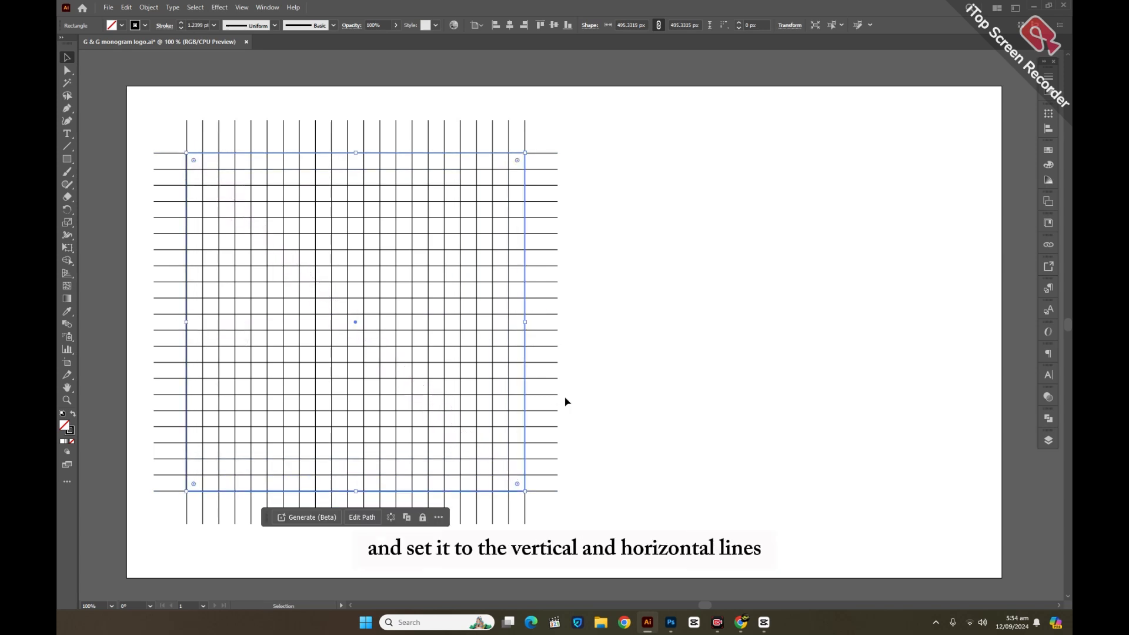
Round every corner of the square except the lower-left one to a radius of about 247.7 px.
{"action": "left_click", "coordinate": [68, 71]}
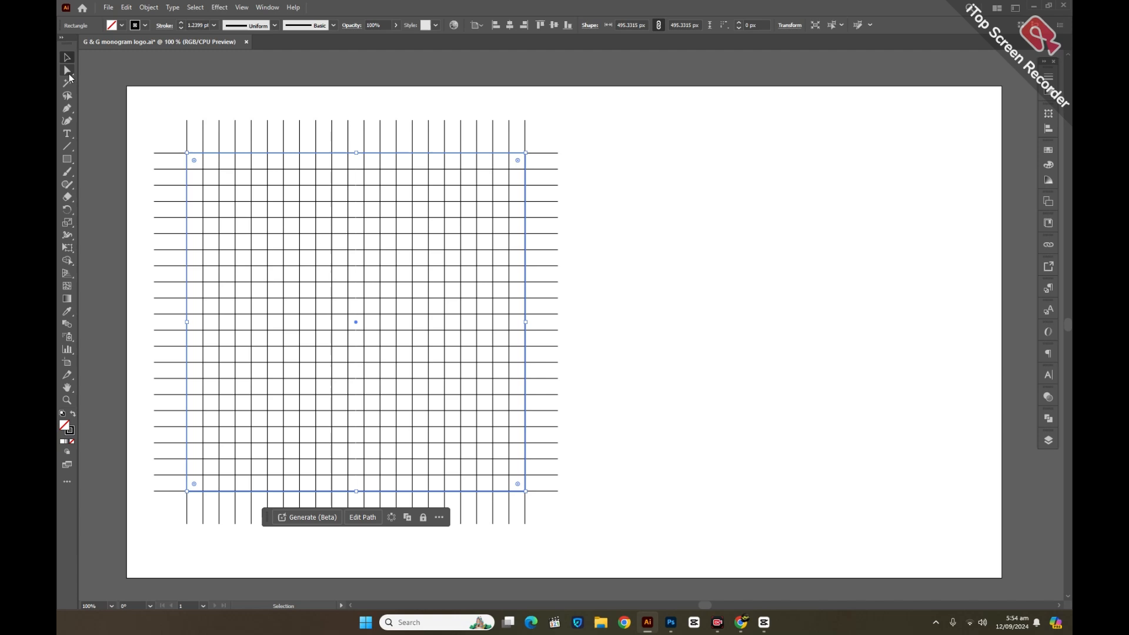
{"action": "left_click", "coordinate": [187, 153]}
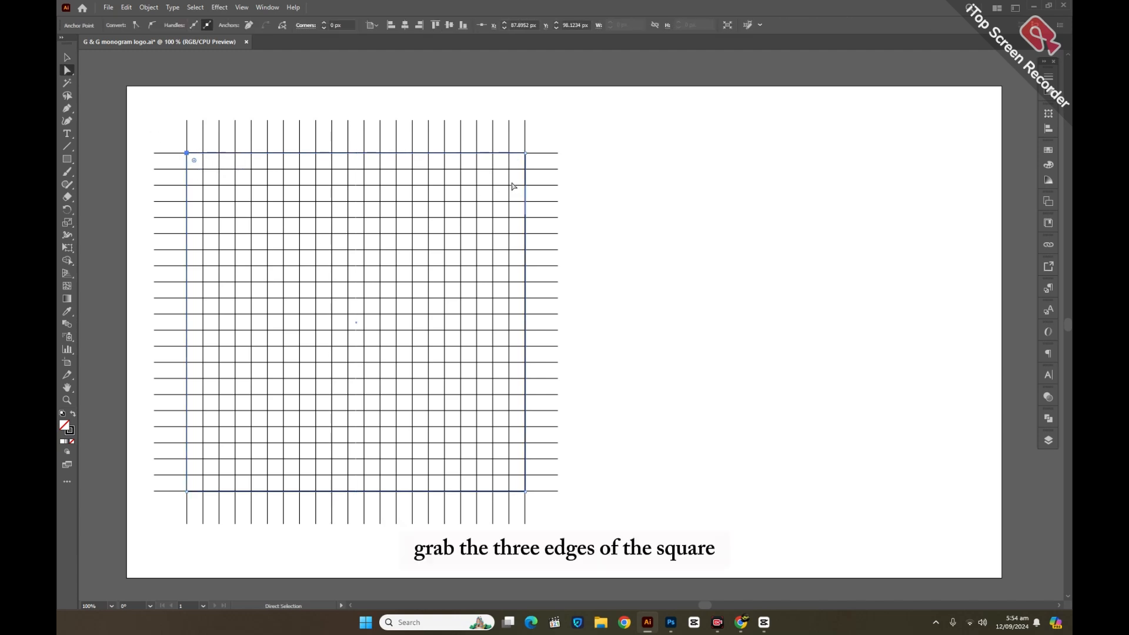
{"action": "left_click", "coordinate": [525, 153], "text": "shift"}
{"action": "left_click", "coordinate": [525, 491], "text": "shift"}
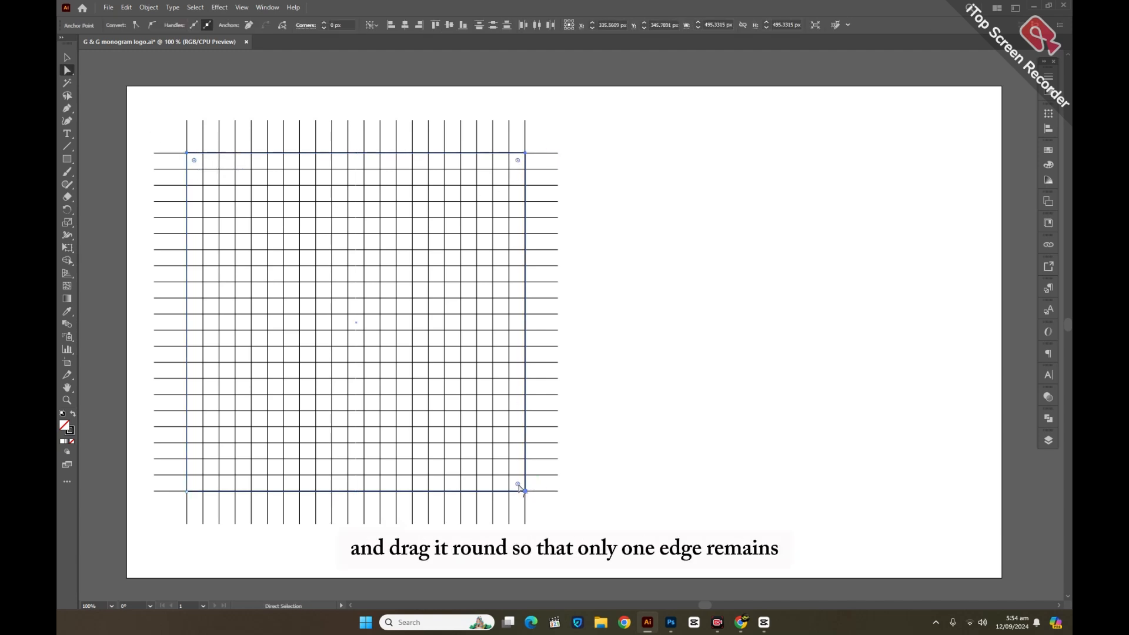
{"action": "left_click_drag", "start_coordinate": [518, 485], "coordinate": [294, 315]}
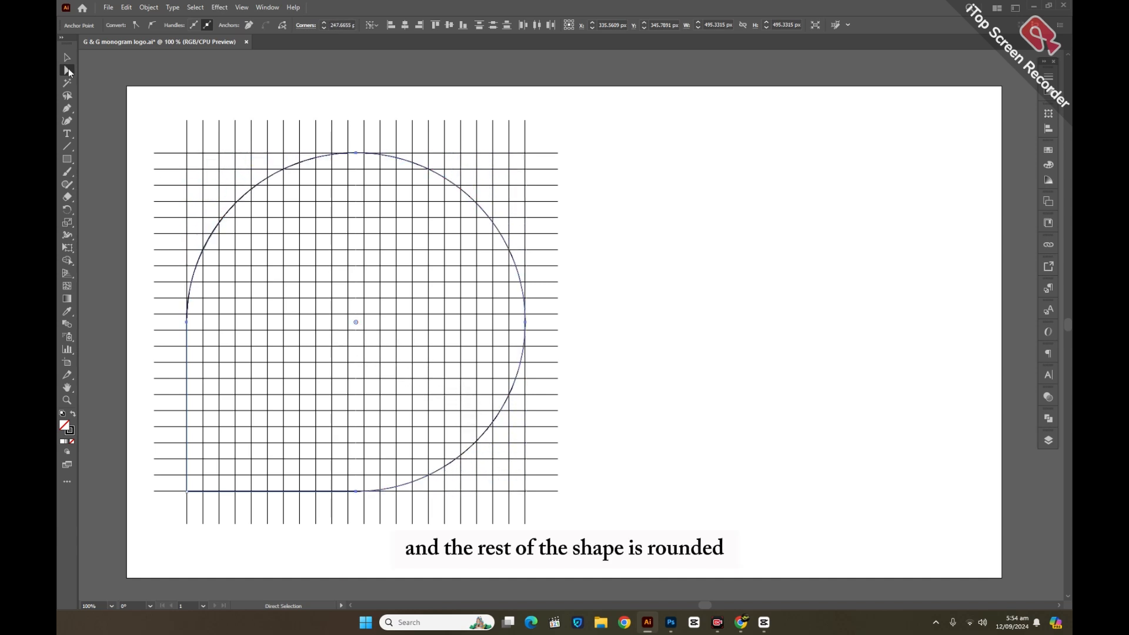
{"action": "left_click", "coordinate": [66, 57]}
{"action": "left_click", "coordinate": [685, 300]}
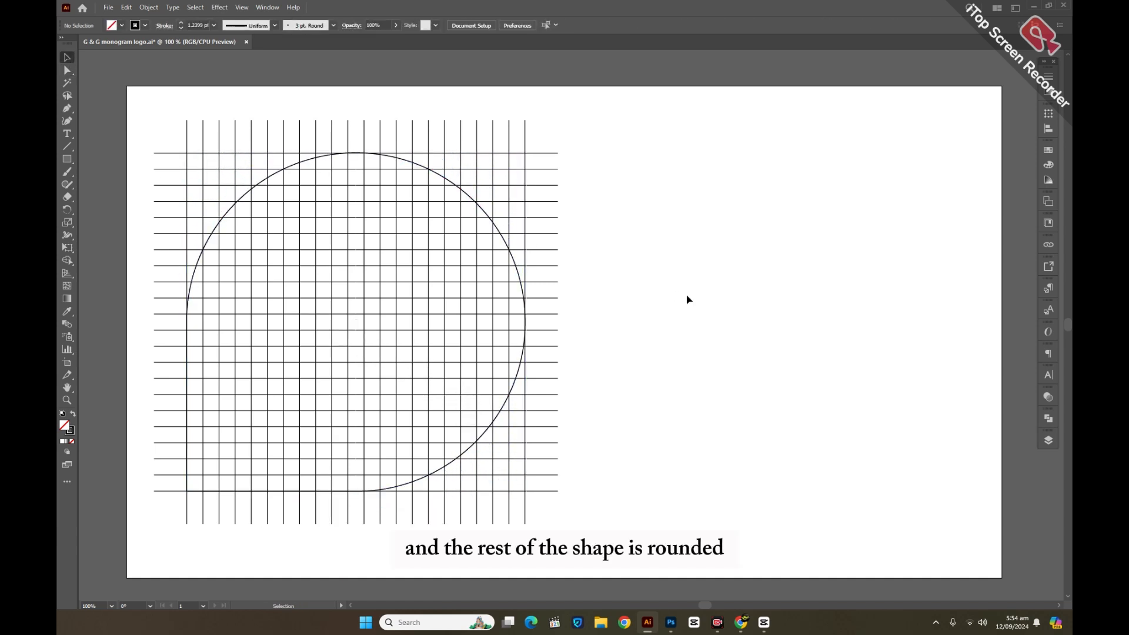
Swap the rounded shape's stroke for a black fill and rotate it 225 degrees so its tip points straight up.
{"action": "left_click", "coordinate": [470, 200]}
{"action": "left_click", "coordinate": [70, 414]}
{"action": "double_click", "coordinate": [69, 211]}
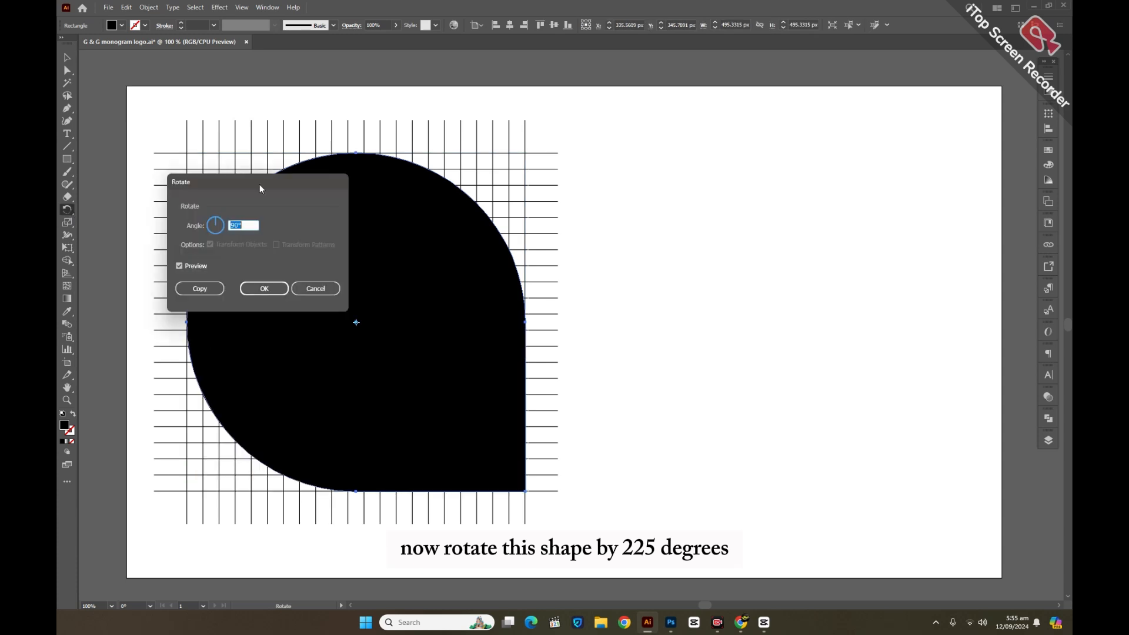
{"action": "left_click_drag", "start_coordinate": [260, 184], "coordinate": [686, 264]}
{"action": "scroll", "coordinate": [676, 303], "scroll_direction": "up", "scroll_amount": 13}
{"action": "scroll", "coordinate": [674, 298], "scroll_direction": "up", "scroll_amount": 5}
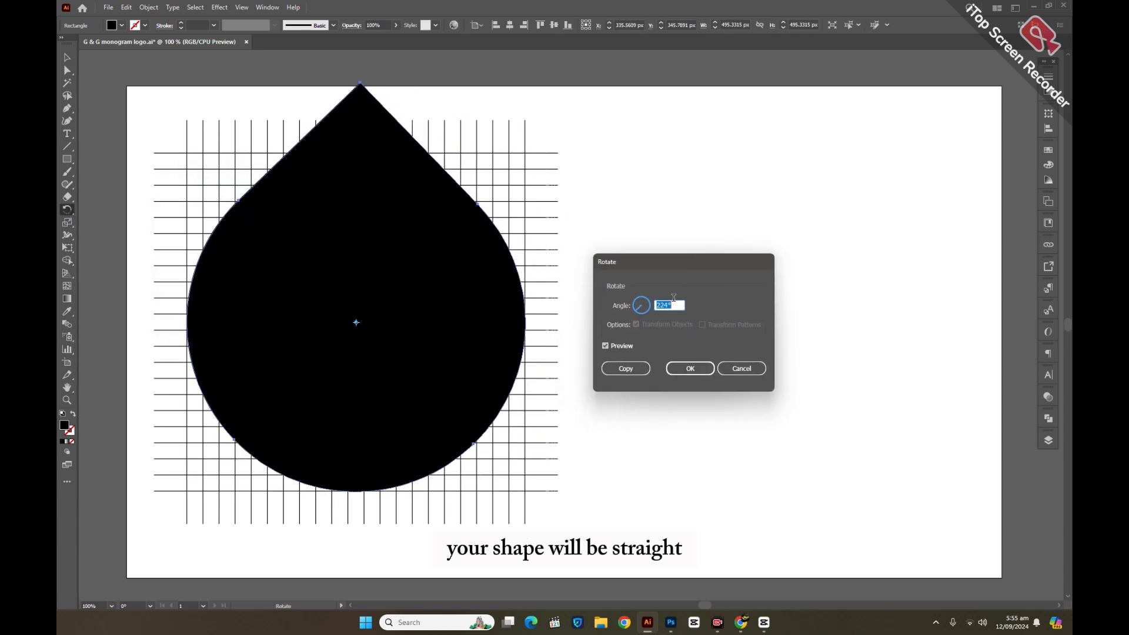
{"action": "key", "text": "Return"}
Apply Unite to the drop shape and swap its fill back to a black stroke.
{"action": "left_click", "coordinate": [1048, 418]}
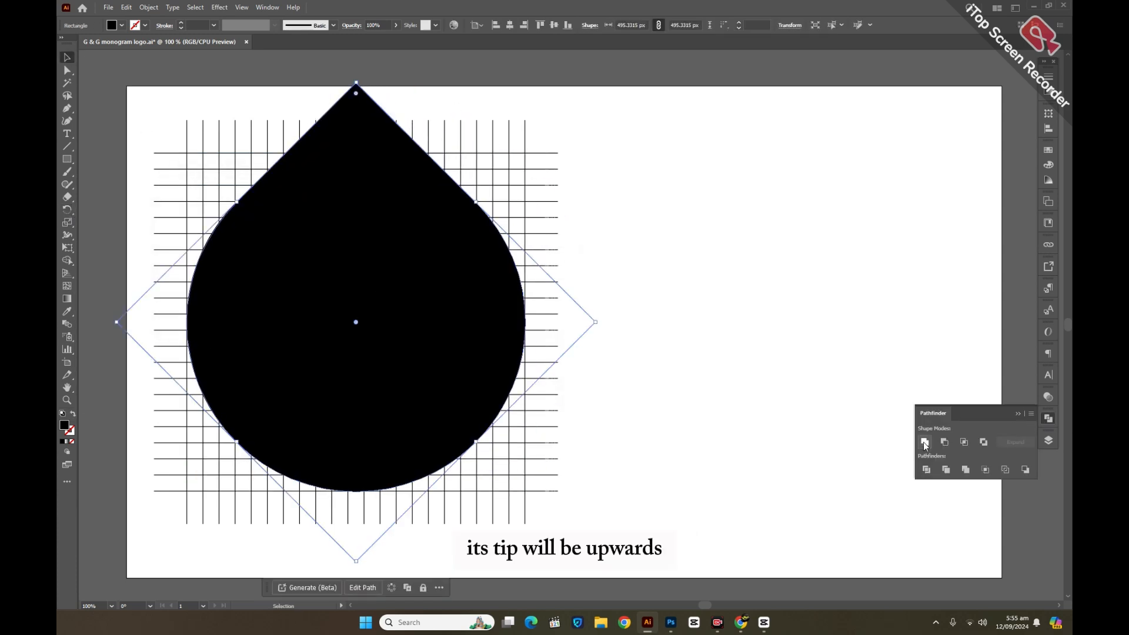
{"action": "left_click", "coordinate": [925, 442]}
{"action": "left_click", "coordinate": [1048, 418]}
{"action": "left_click", "coordinate": [73, 413]}
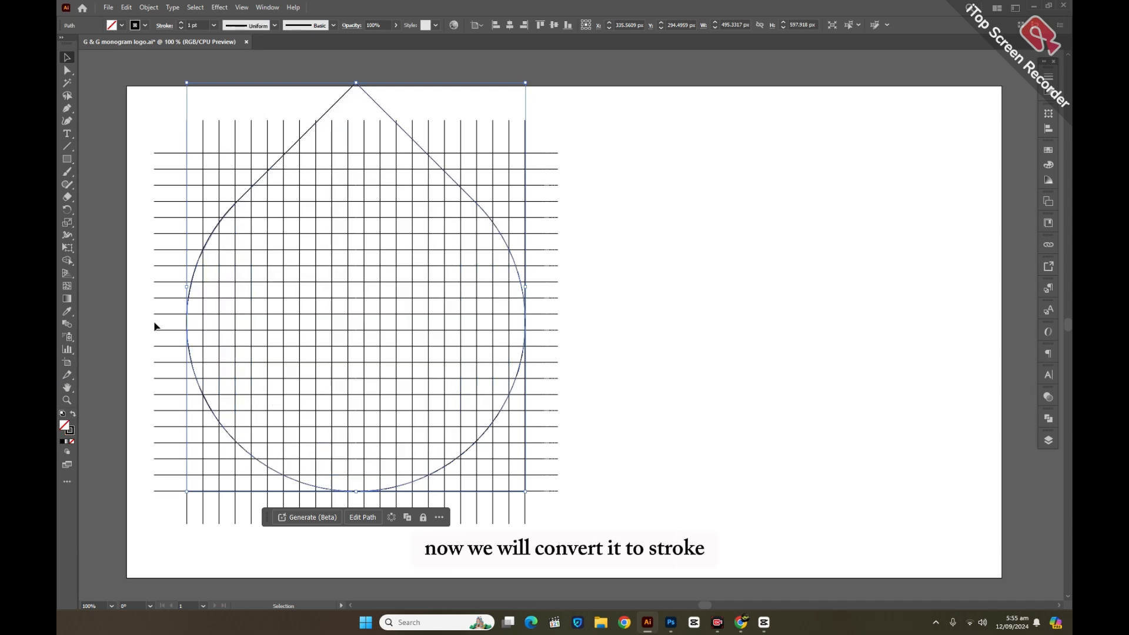
Duplicate the drop outline in place and shrink the copy around its centre to about 64 by 77 px.
{"action": "left_click", "coordinate": [181, 103]}
{"action": "left_click", "coordinate": [373, 97]}
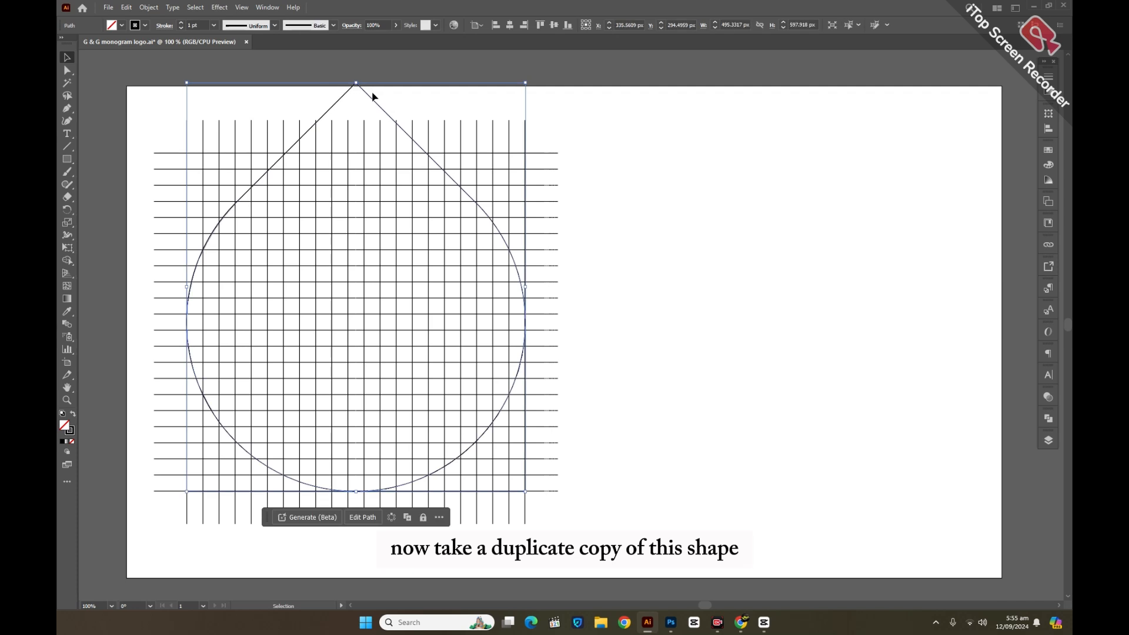
{"action": "key", "text": "ctrl+c"}
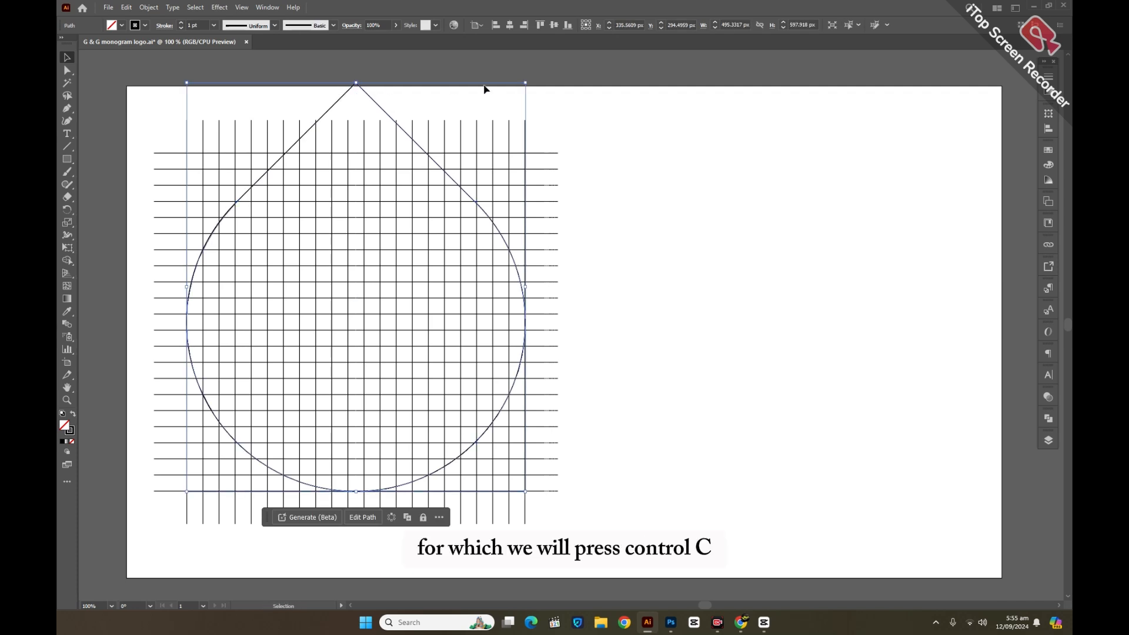
{"action": "key", "text": "ctrl+f"}
{"action": "left_click_drag", "start_coordinate": [523, 81], "coordinate": [374, 229]}
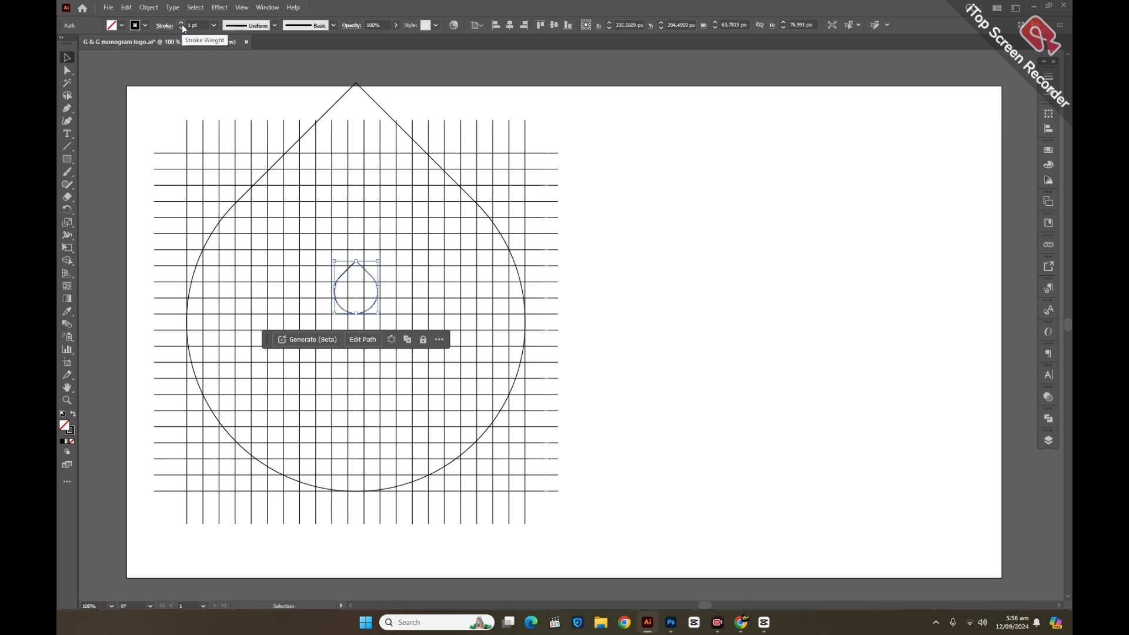
{"action": "left_click", "coordinate": [632, 247]}
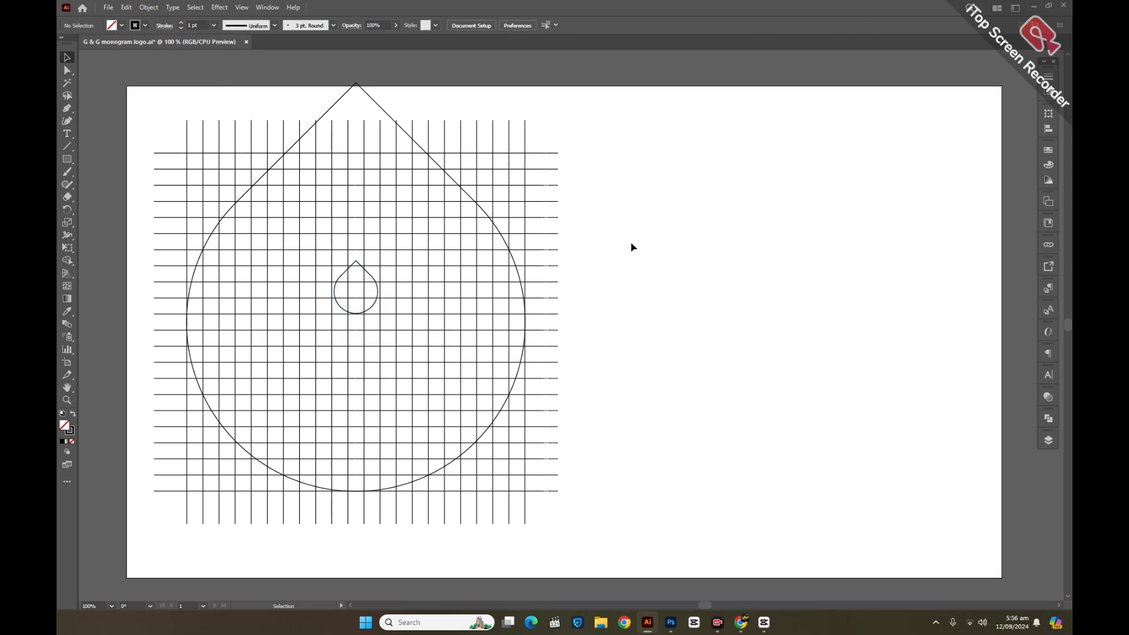
Make a blend between the small inner drop and the large outer drop.
{"action": "left_click", "coordinate": [373, 281]}
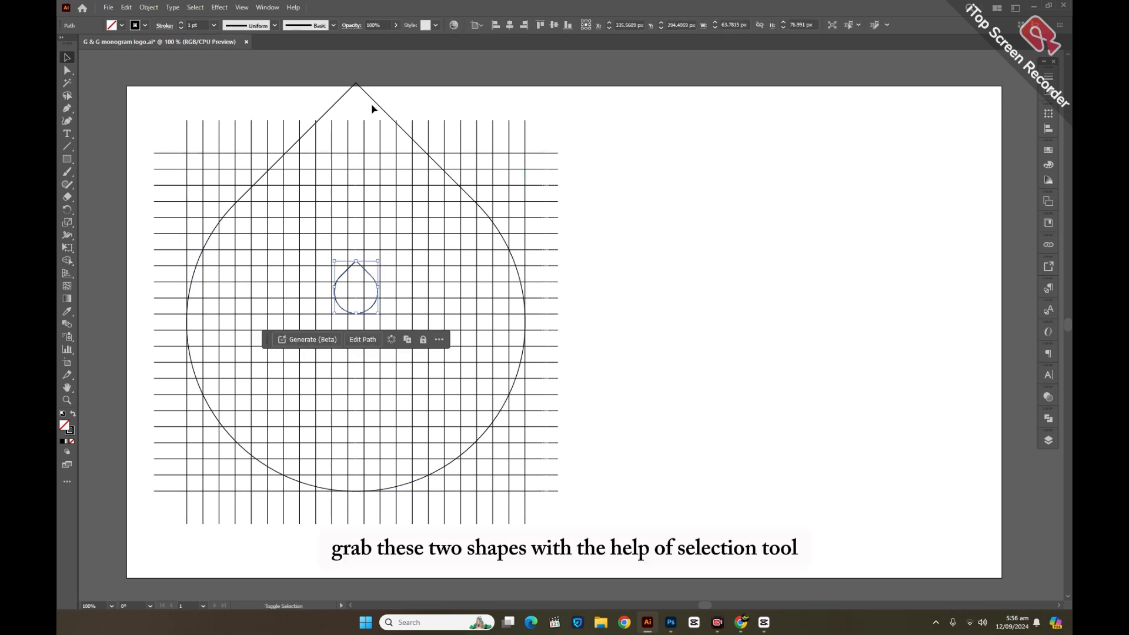
{"action": "left_click_drag", "start_coordinate": [377, 95], "coordinate": [381, 95]}
{"action": "left_click", "coordinate": [149, 7]}
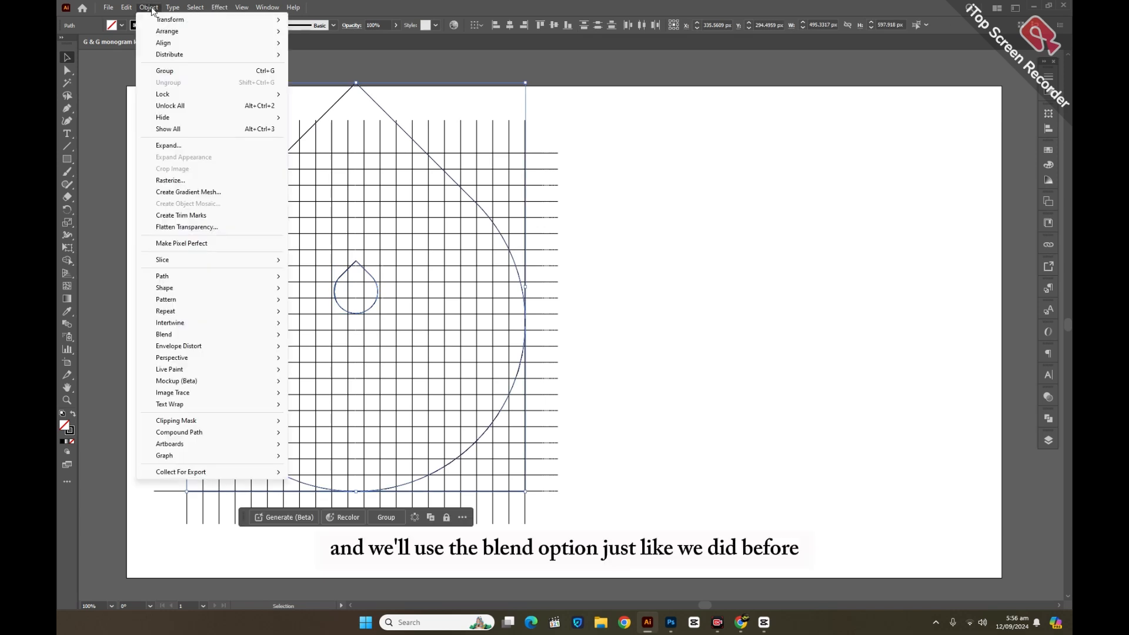
{"action": "mouse_move", "coordinate": [176, 335]}
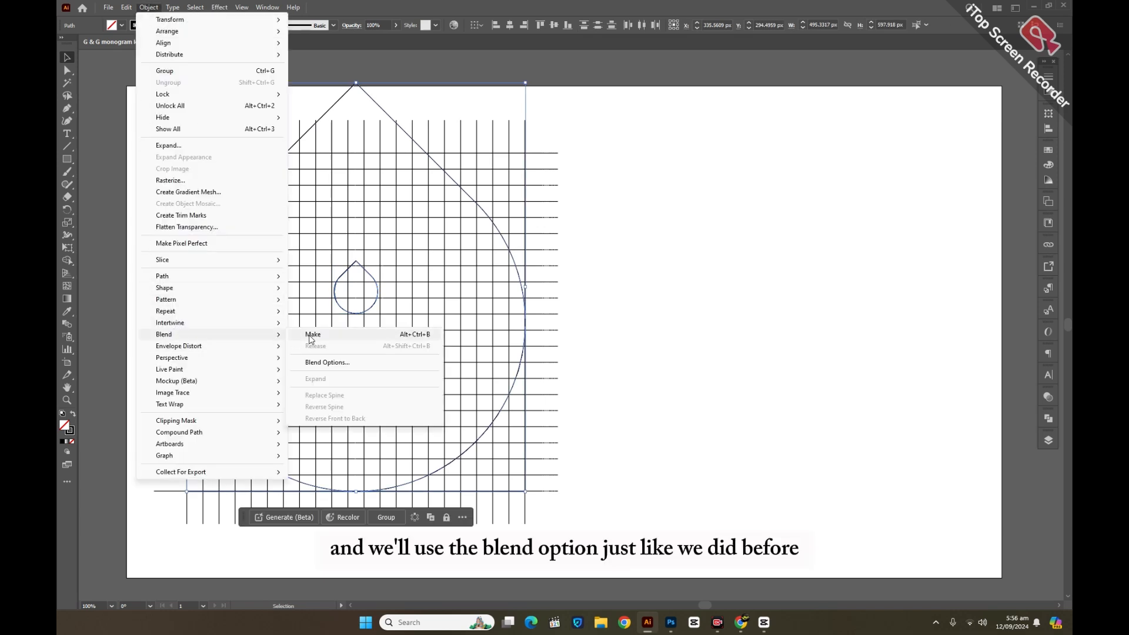
{"action": "left_click", "coordinate": [308, 337]}
Set the drop blend's spacing to Specified Steps with 8 steps.
{"action": "left_click", "coordinate": [149, 7]}
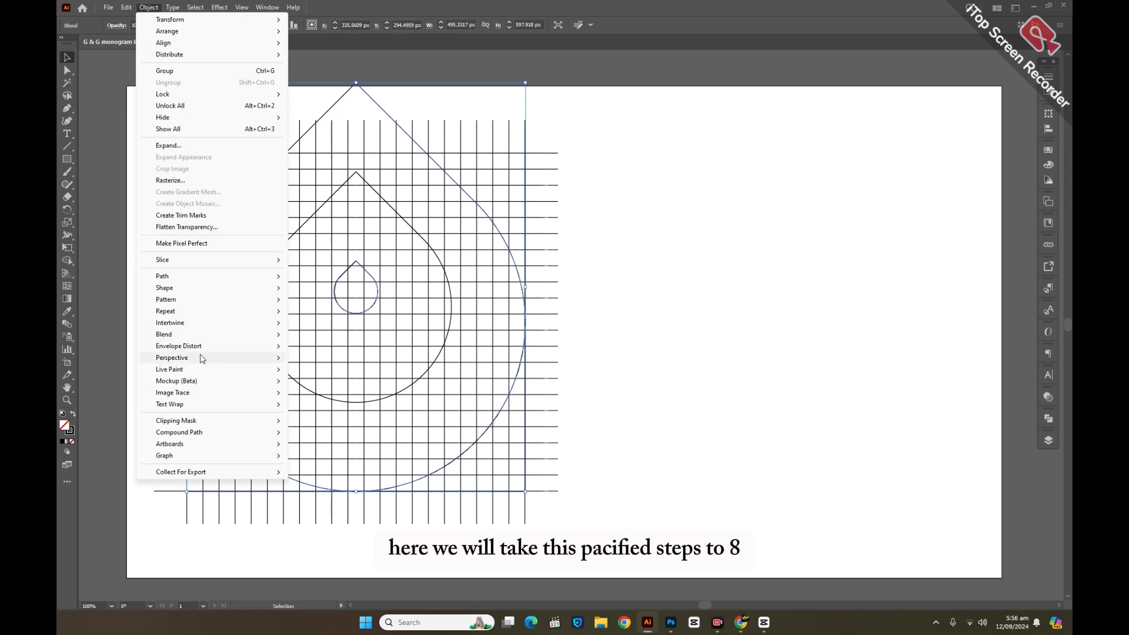
{"action": "mouse_move", "coordinate": [175, 337]}
{"action": "left_click", "coordinate": [324, 363]}
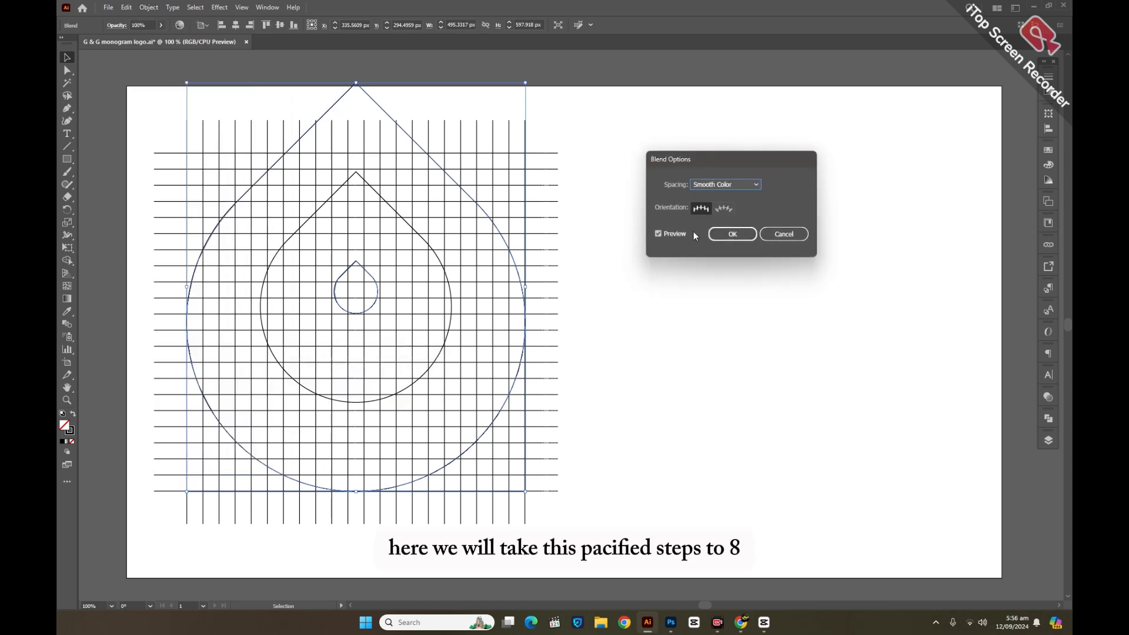
{"action": "left_click_drag", "start_coordinate": [734, 155], "coordinate": [657, 234]}
{"action": "left_click", "coordinate": [662, 262]}
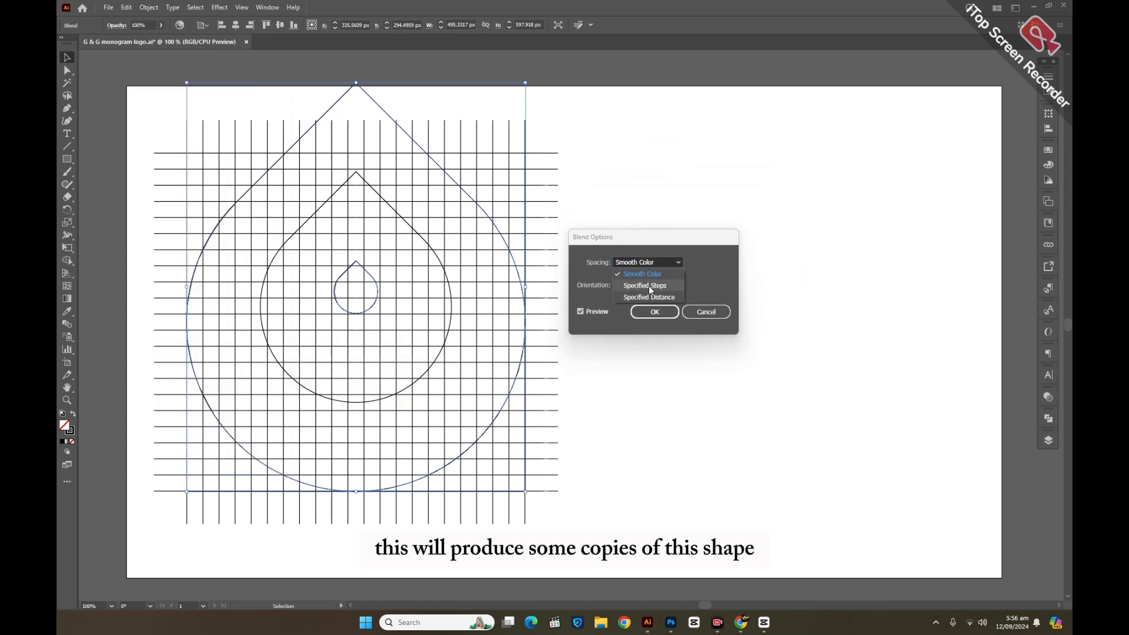
{"action": "left_click", "coordinate": [648, 287]}
{"action": "type", "text": "3"}
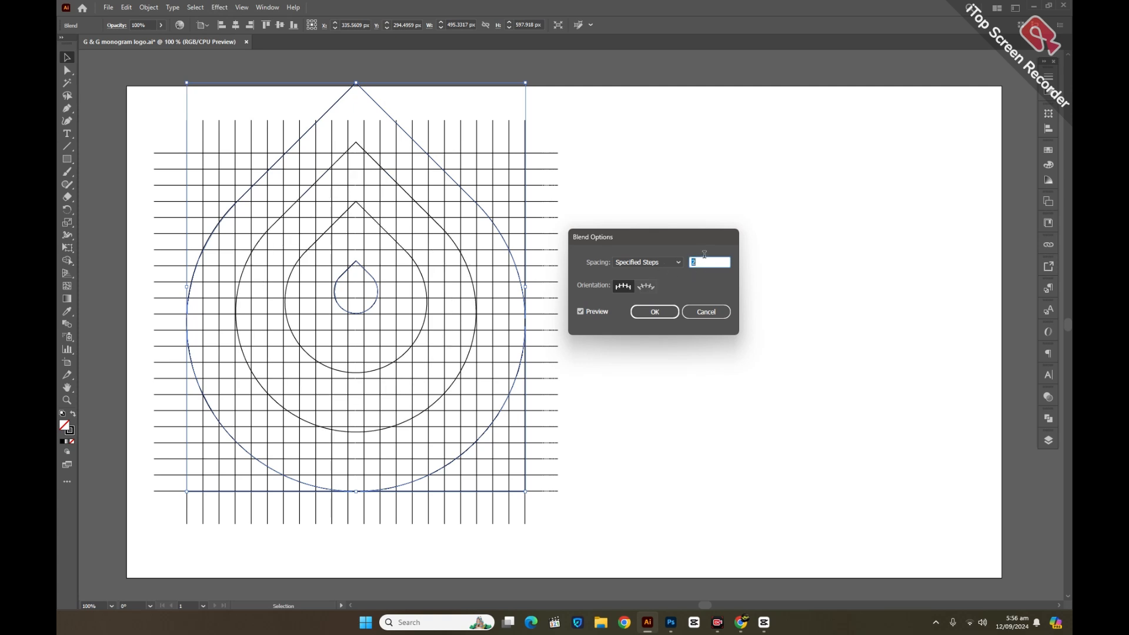
{"action": "key", "text": "Up"}
{"action": "key", "text": "Up"}
{"action": "key", "text": "Up"}
{"action": "key", "text": "Up"}
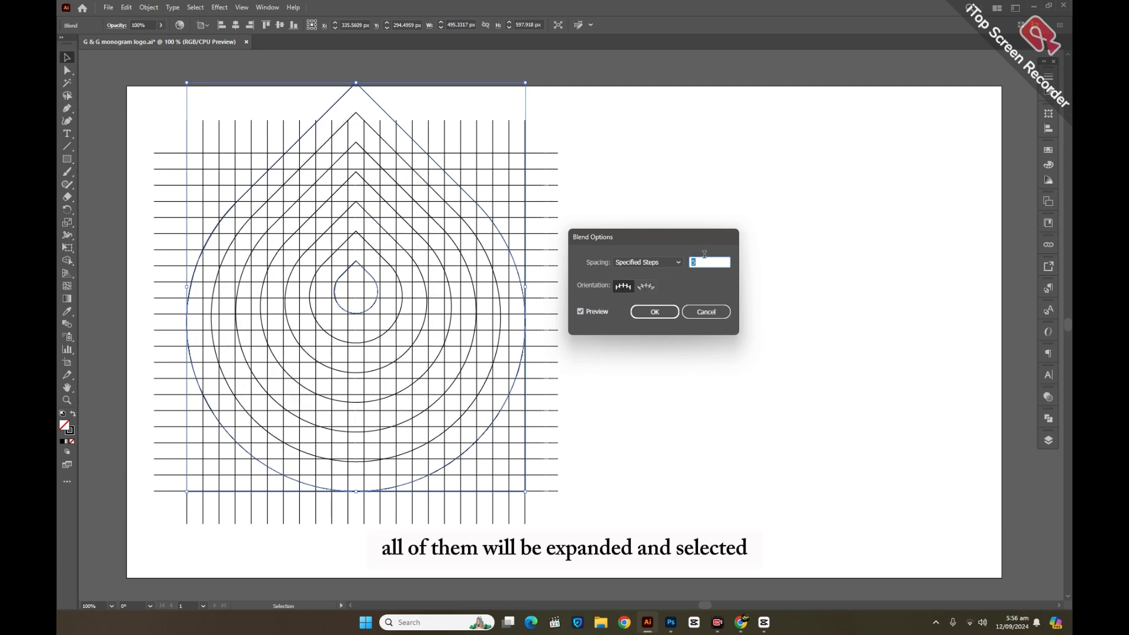
{"action": "key", "text": "Up"}
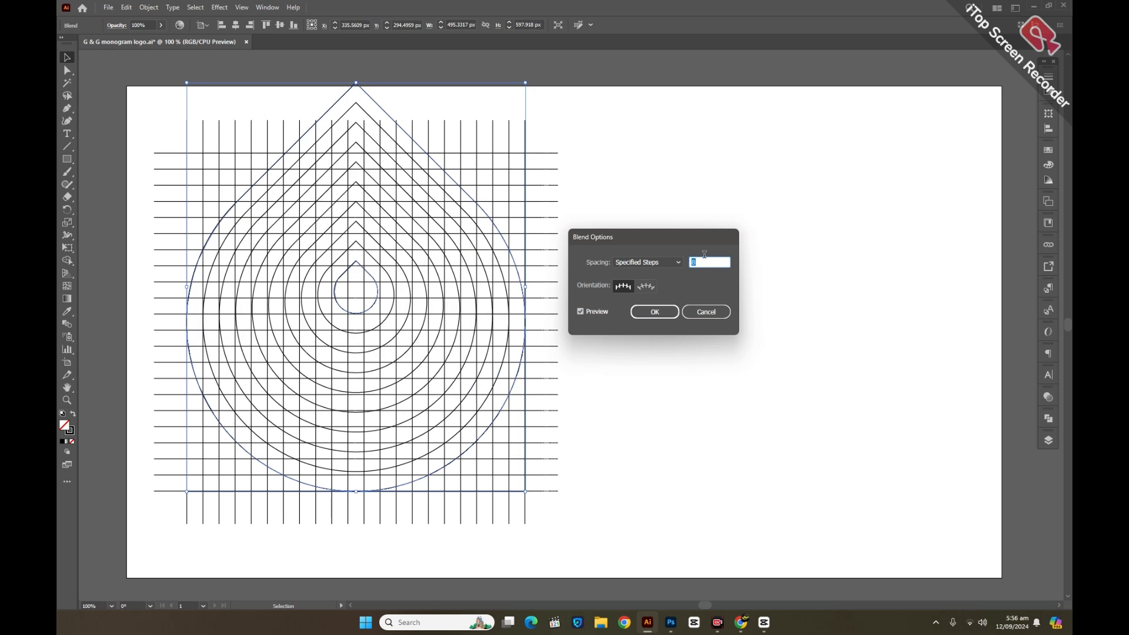
{"action": "left_click", "coordinate": [668, 313]}
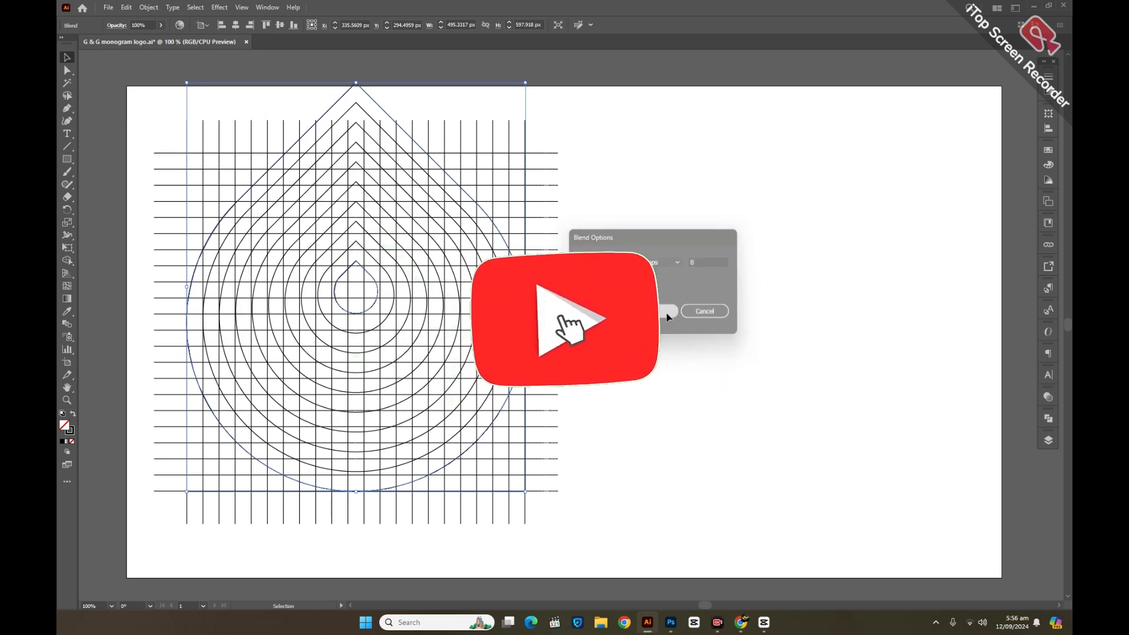
Expand the drop blend into separate outlines and deselect it.
{"action": "left_click", "coordinate": [148, 7]}
{"action": "left_click", "coordinate": [168, 145]}
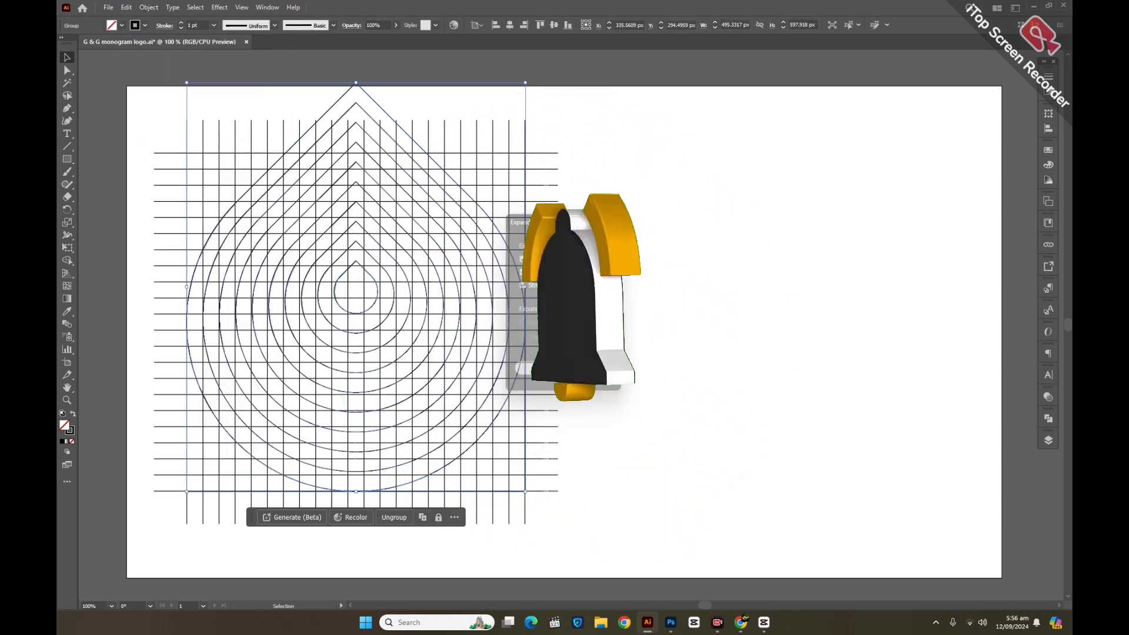
{"action": "left_click", "coordinate": [627, 361]}
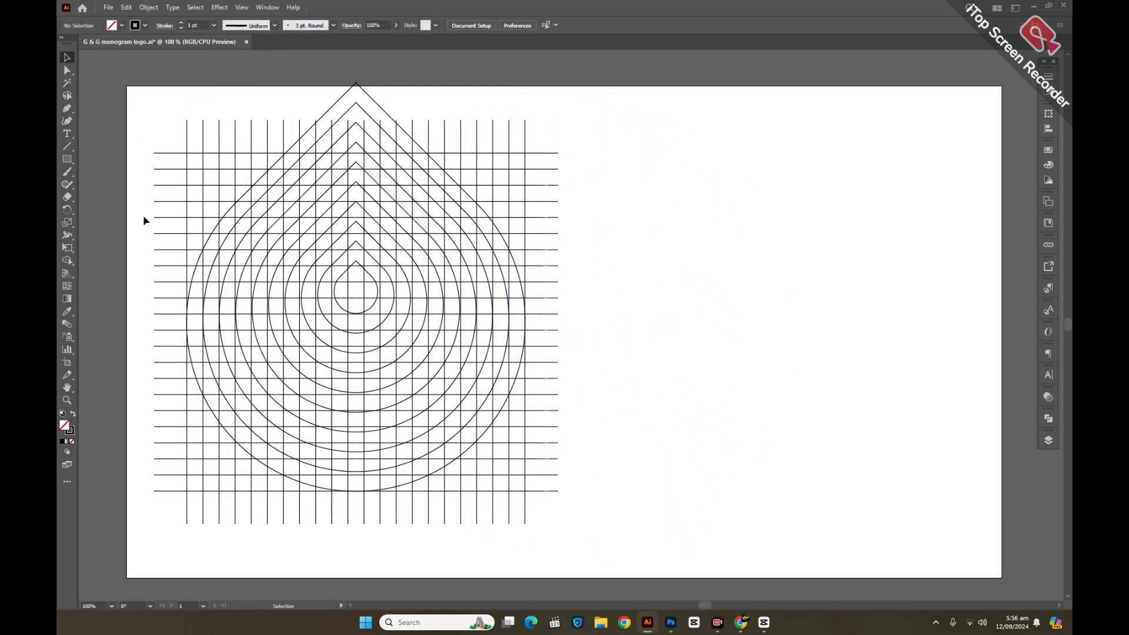
Group all the grid lines and drop outlines, and place a duplicate of the group beside the original.
{"action": "left_click_drag", "start_coordinate": [144, 221], "coordinate": [598, 401]}
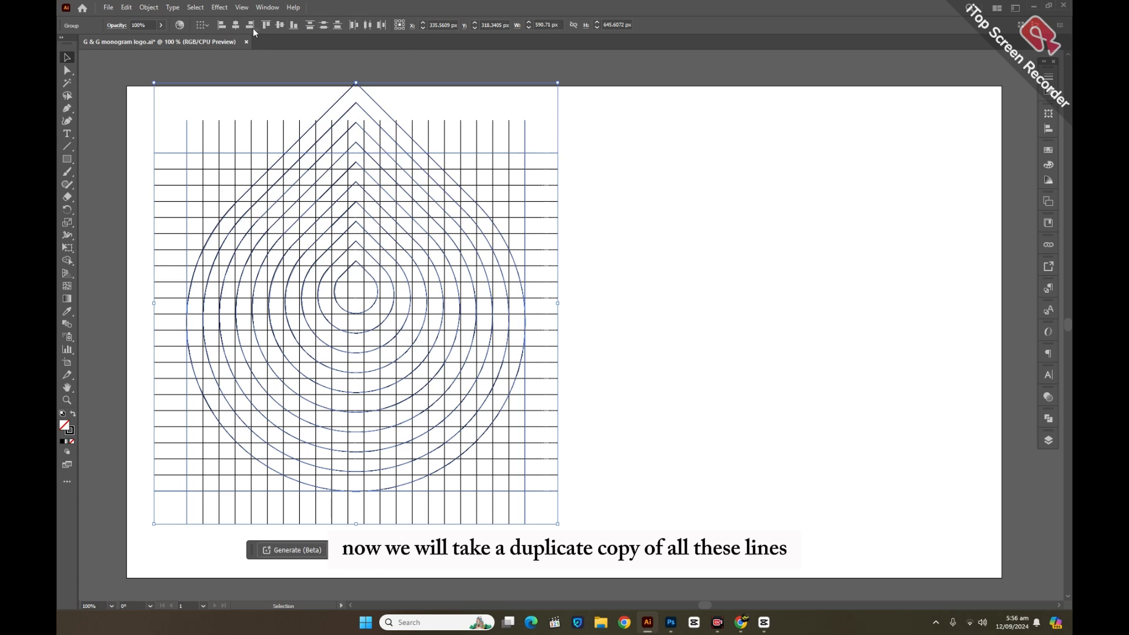
{"action": "key", "text": "ctrl+g"}
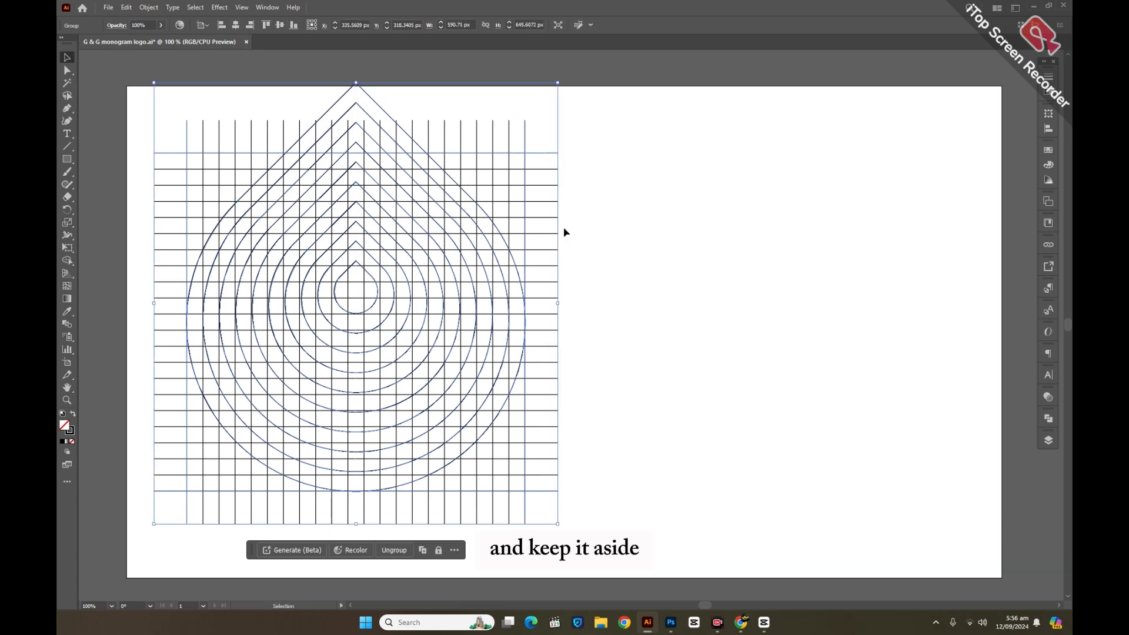
{"action": "left_click", "coordinate": [700, 259]}
{"action": "left_click_drag", "start_coordinate": [355, 319], "coordinate": [759, 345]}
{"action": "key", "text": "shift+Right"}
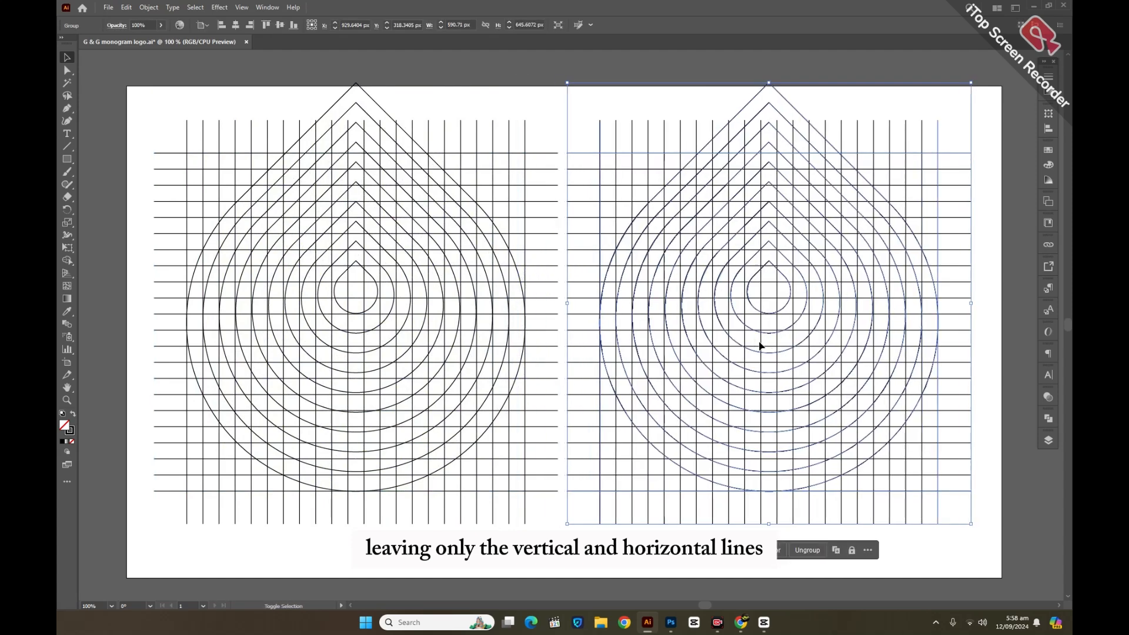
Ungroup the duplicated grid and delete its drop outlines, keeping only the vertical and horizontal lines.
{"action": "right_click", "coordinate": [807, 318]}
{"action": "left_click", "coordinate": [833, 464]}
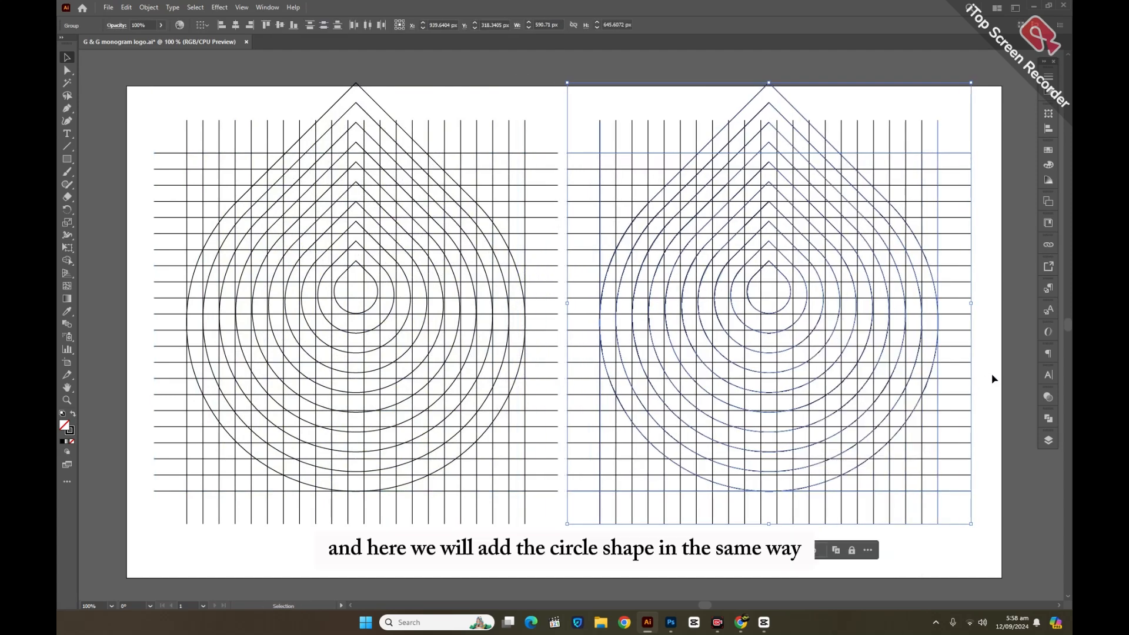
{"action": "left_click", "coordinate": [992, 377]}
{"action": "left_click_drag", "start_coordinate": [733, 79], "coordinate": [799, 89]}
{"action": "key", "text": "Delete"}
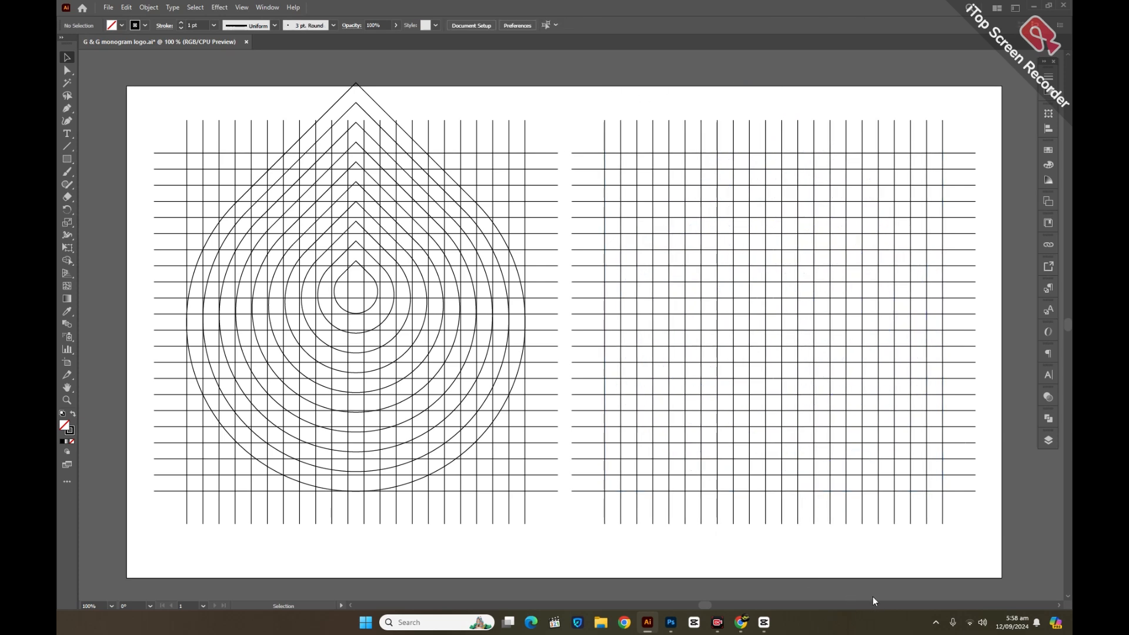
Draw an unfilled circle about 500 px across from the centre of the copied line grid.
{"action": "left_click_drag", "start_coordinate": [67, 159], "coordinate": [101, 187]}
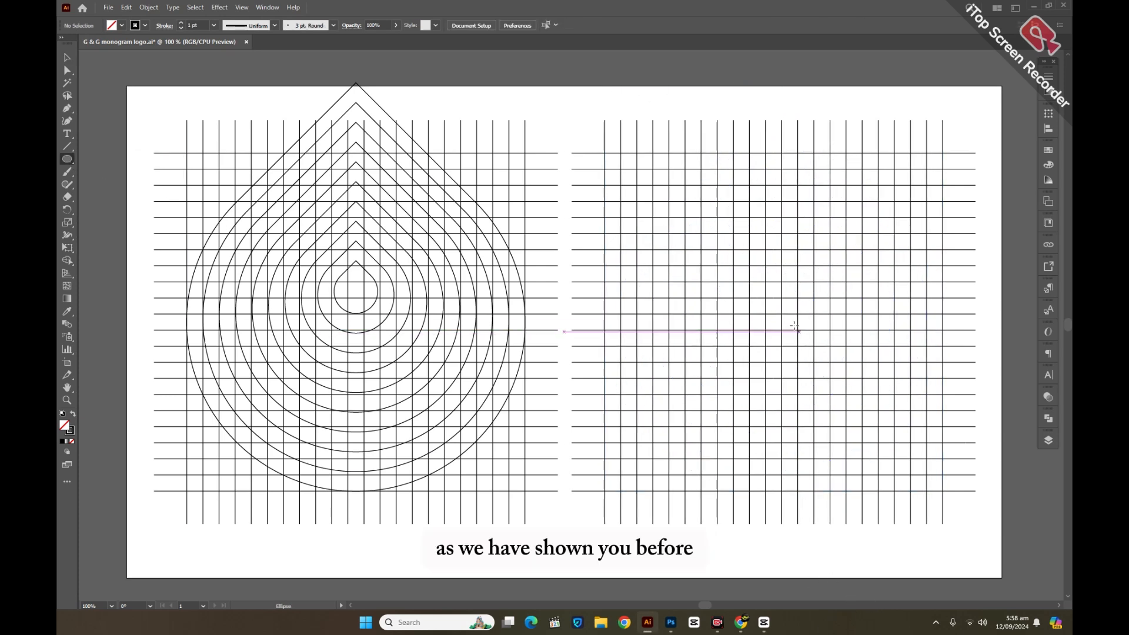
{"action": "left_click_drag", "start_coordinate": [785, 322], "coordinate": [953, 455]}
{"action": "key", "text": "v"}
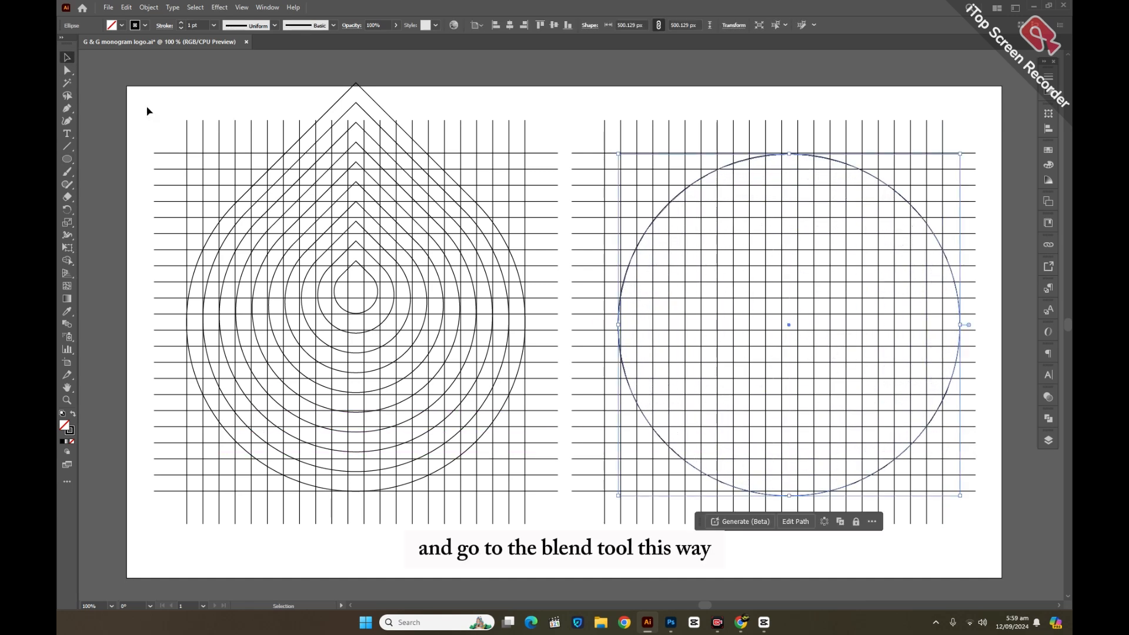
Nudge the circle up and left onto the grid, and resize it to about 494 px to match the grid's outer lines.
{"action": "key", "text": "Up"}
{"action": "key", "text": "Up"}
{"action": "key", "text": "Up"}
{"action": "key", "text": "Up"}
{"action": "key", "text": "Up"}
{"action": "key", "text": "Up"}
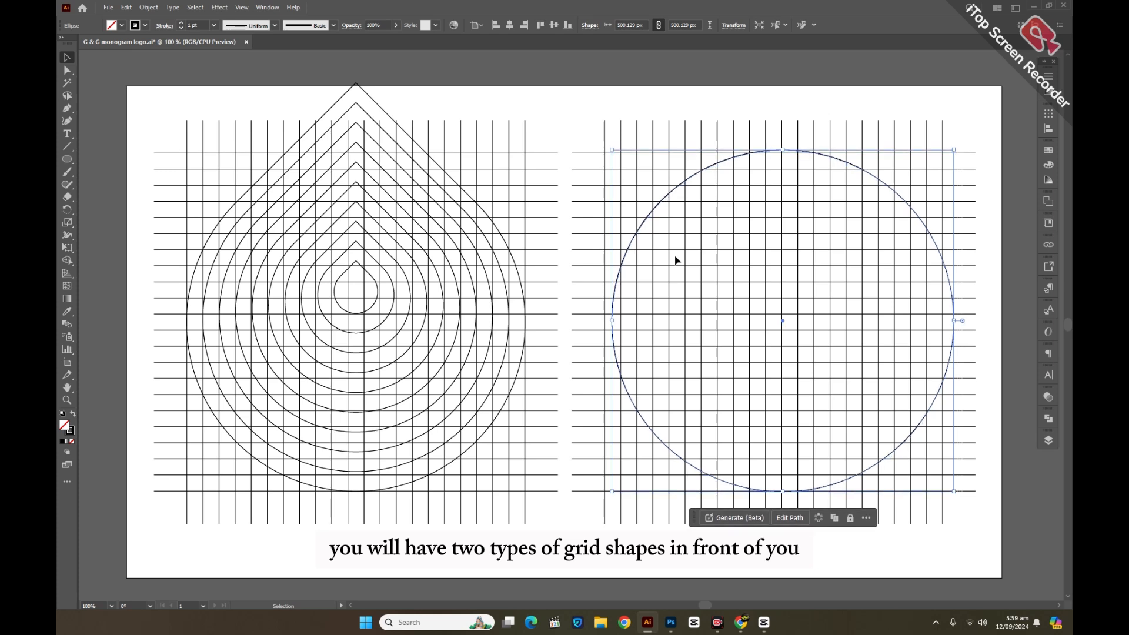
{"action": "key", "text": "Left"}
{"action": "key", "text": "Left"}
{"action": "key", "text": "Left"}
{"action": "key", "text": "Left"}
{"action": "key", "text": "Left"}
{"action": "key", "text": "Left"}
{"action": "key", "text": "Left"}
{"action": "key", "text": "Left"}
{"action": "key", "text": "Left"}
{"action": "key", "text": "Left"}
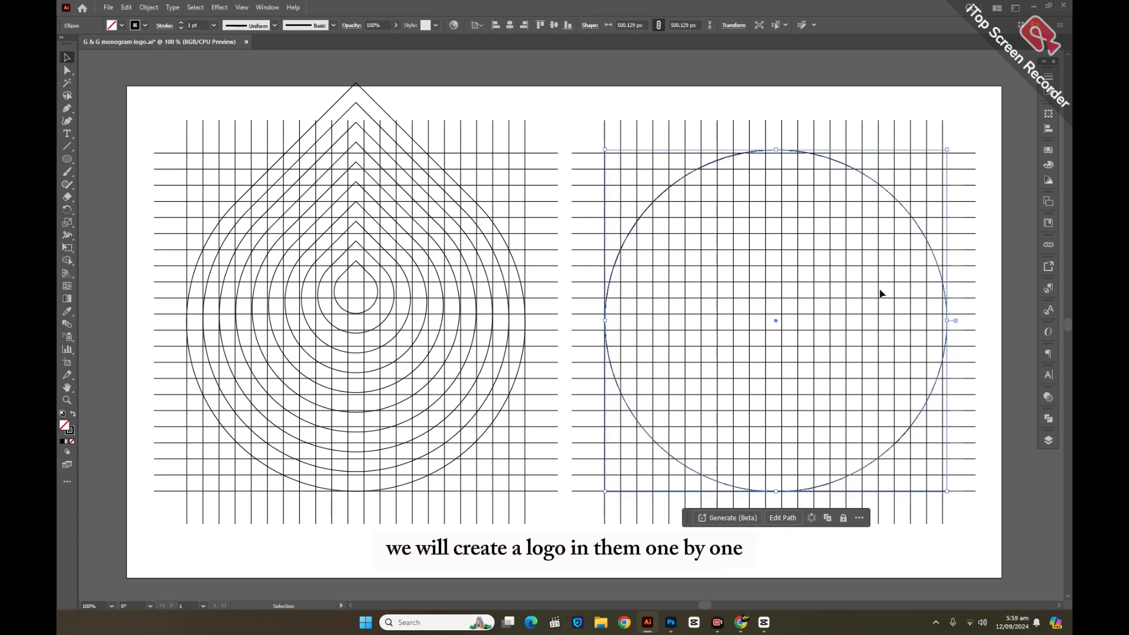
{"action": "left_click_drag", "start_coordinate": [947, 320], "coordinate": [942, 322]}
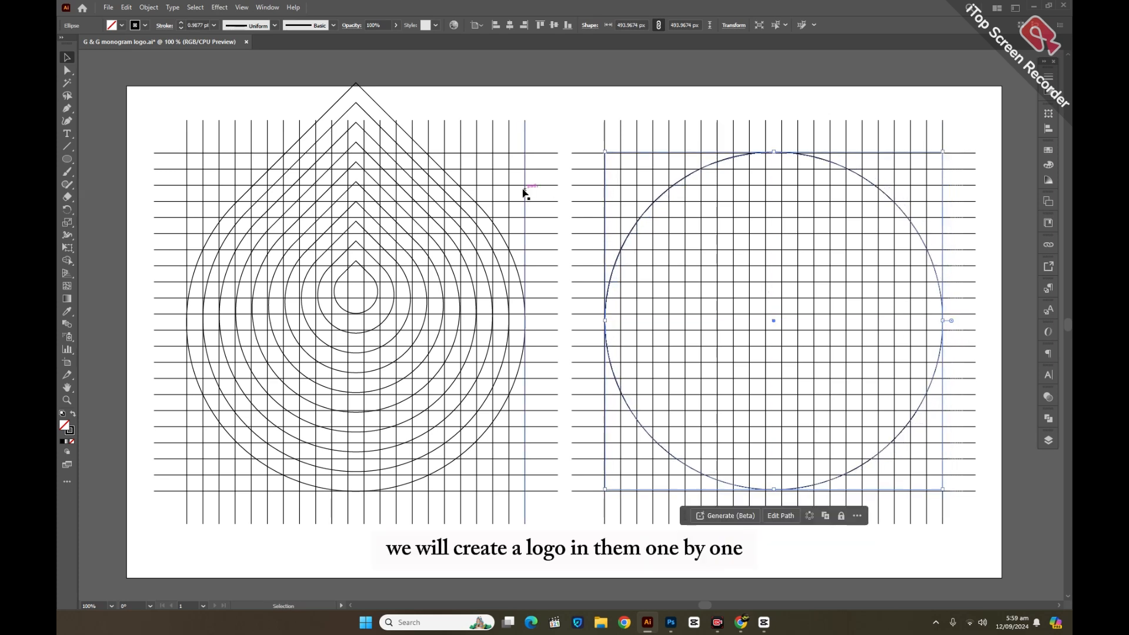
{"action": "left_click_drag", "start_coordinate": [776, 163], "coordinate": [787, 290]}
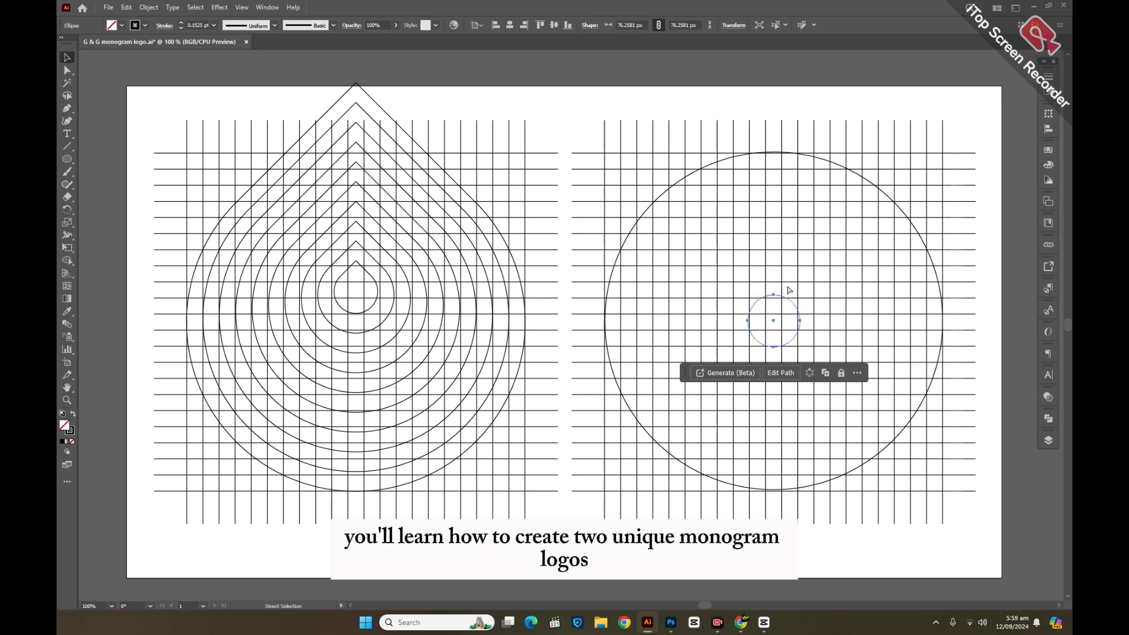
{"action": "key", "text": "ctrl+z"}
{"action": "left_click_drag", "start_coordinate": [770, 149], "coordinate": [770, 152]}
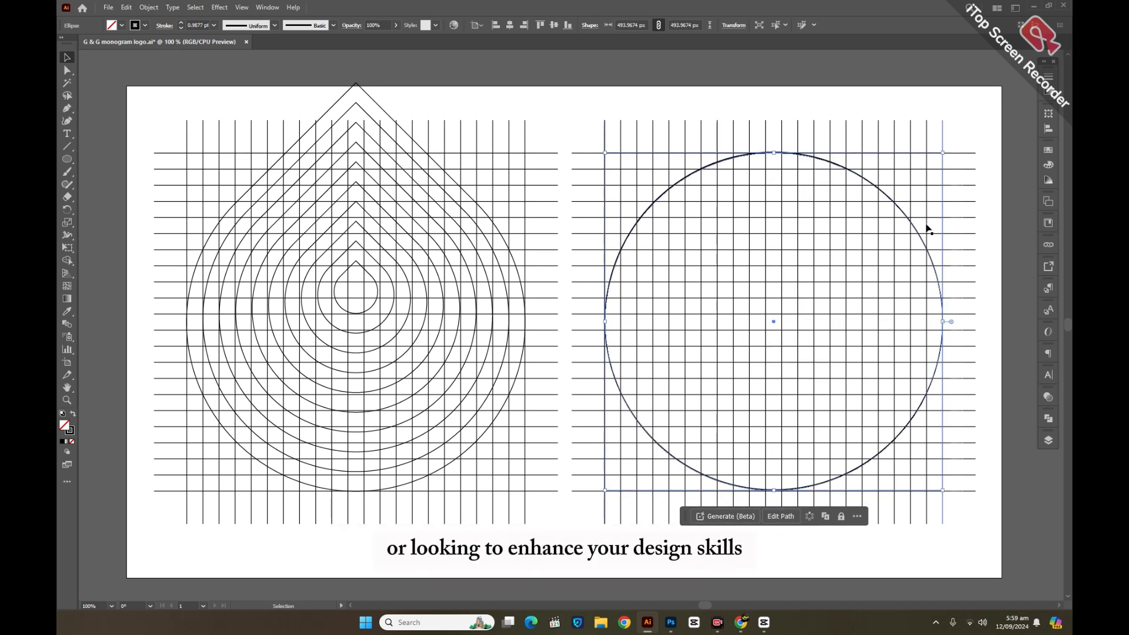
{"action": "left_click", "coordinate": [886, 207]}
{"action": "left_click", "coordinate": [789, 155]}
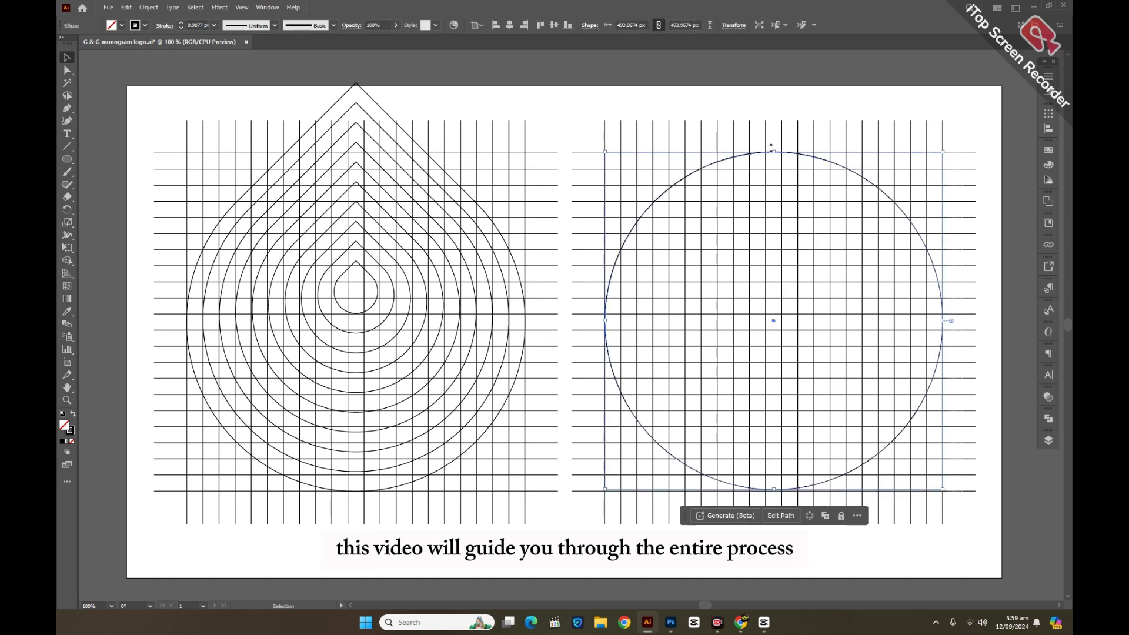
{"action": "left_click_drag", "start_coordinate": [772, 152], "coordinate": [773, 152]}
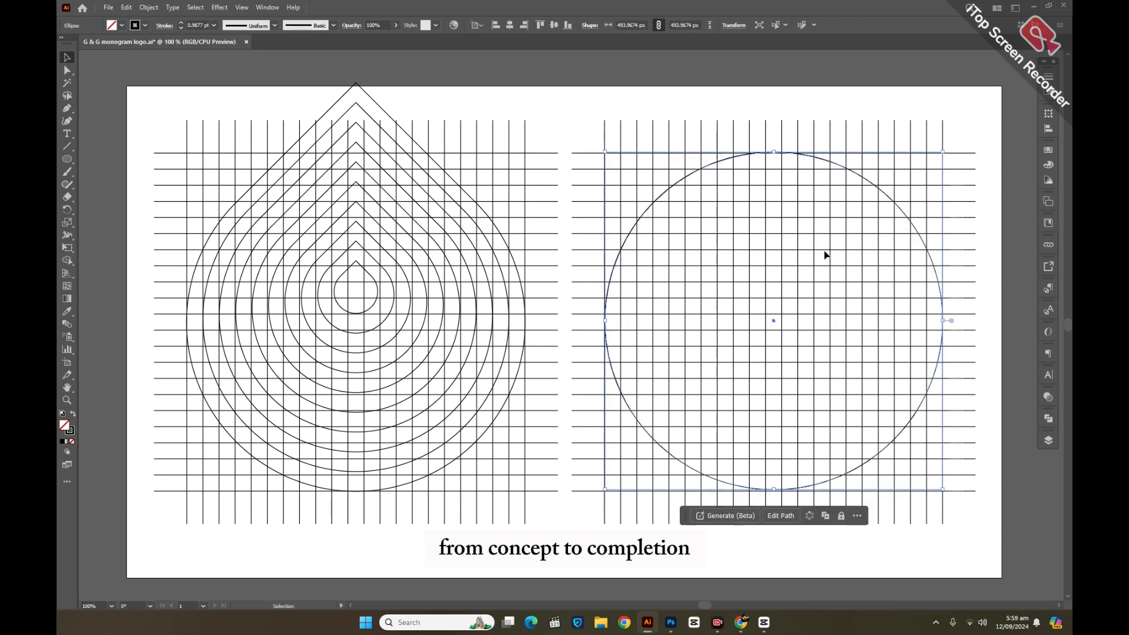
Nudge the circle down onto the grid lines and add a concentric copy about 70 px wide with a 1 pt stroke.
{"action": "key", "text": "Down"}
{"action": "key", "text": "Down"}
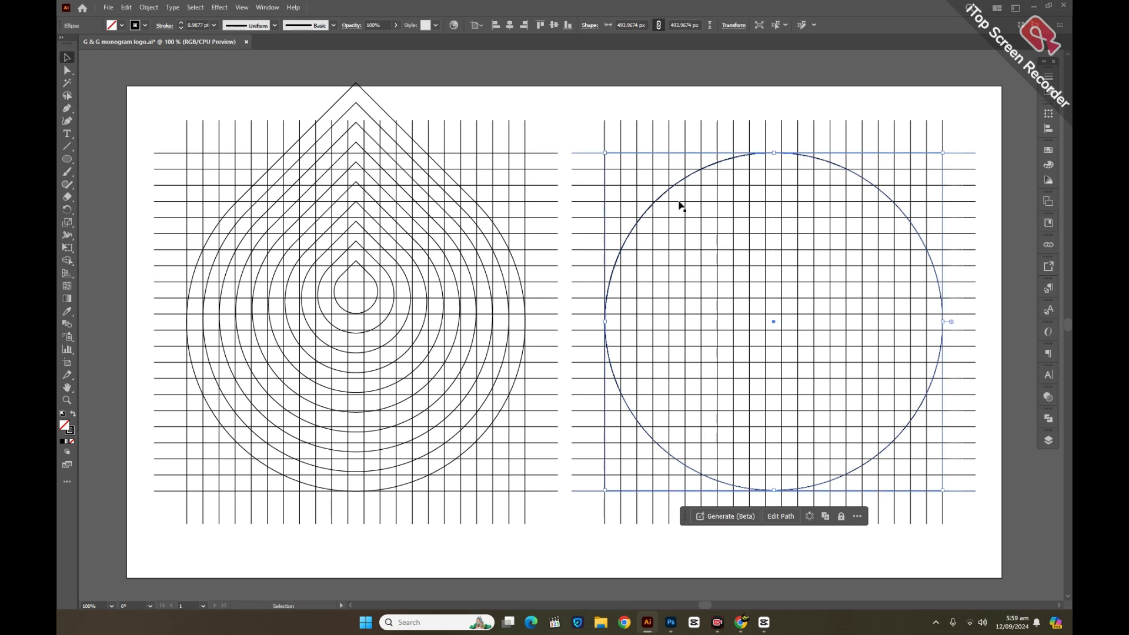
{"action": "left_click_drag", "start_coordinate": [773, 153], "coordinate": [796, 295]}
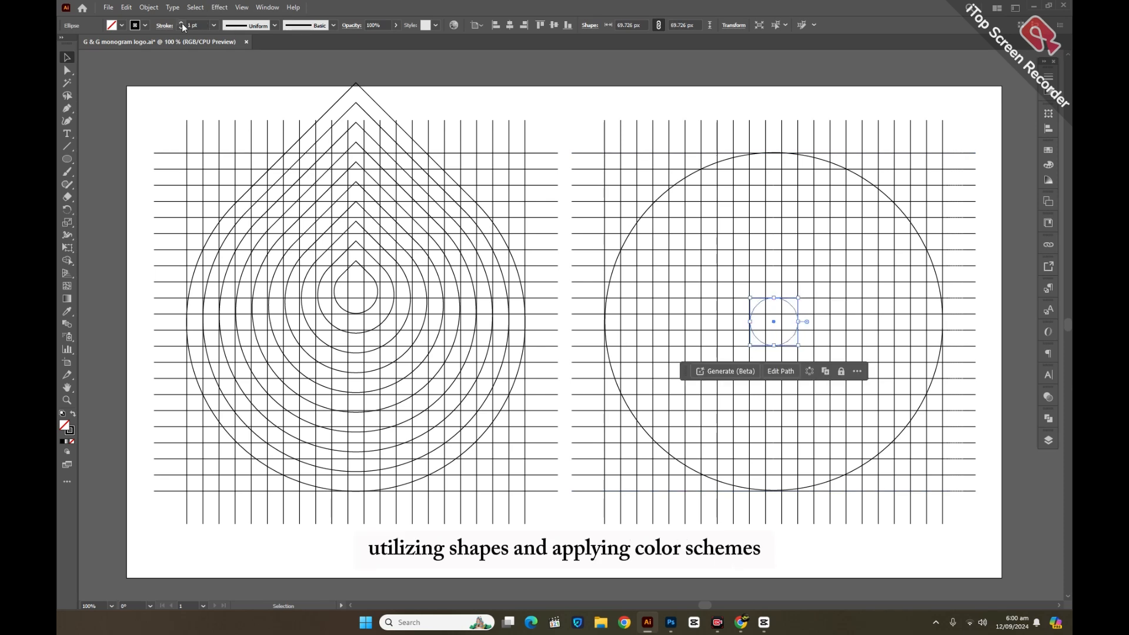
{"action": "left_click", "coordinate": [504, 108]}
Make a blend between the small inner circle and the large outer circle.
{"action": "left_click", "coordinate": [797, 318]}
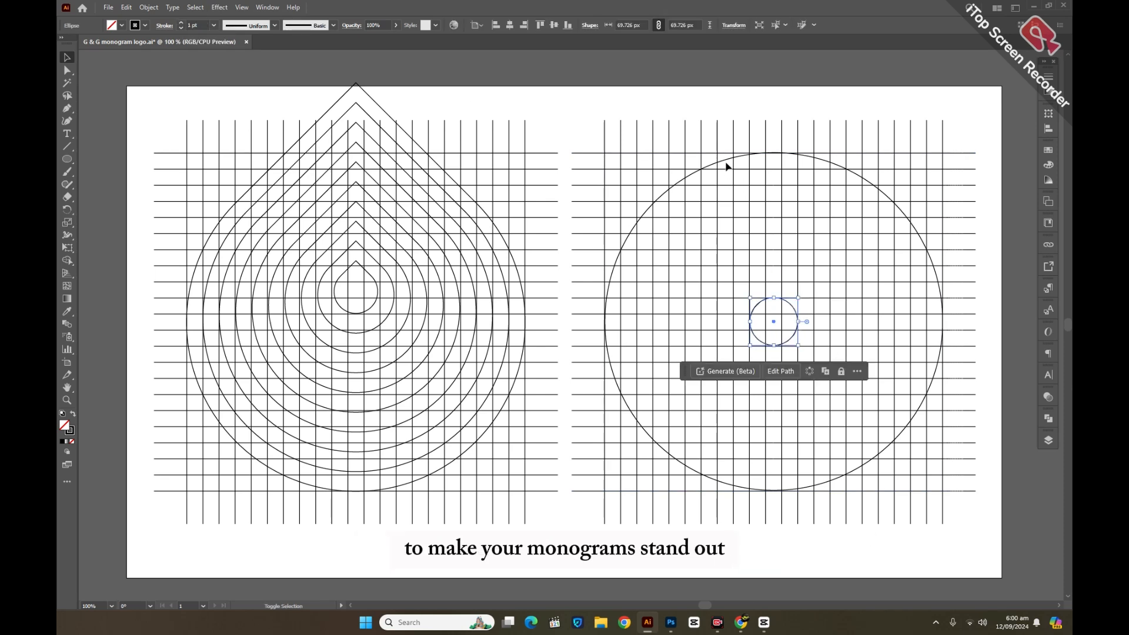
{"action": "left_click", "coordinate": [729, 161], "text": "shift"}
{"action": "left_click", "coordinate": [147, 7]}
{"action": "mouse_move", "coordinate": [177, 331]}
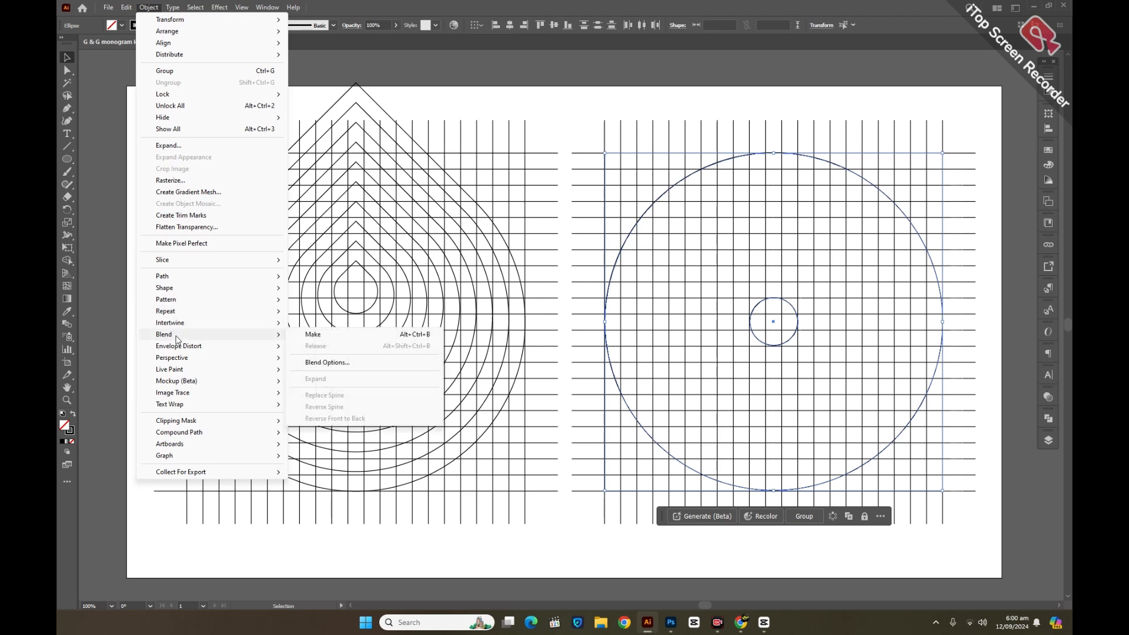
{"action": "left_click", "coordinate": [313, 335]}
Set the circle blend's spacing to Specified Steps with 8 steps.
{"action": "left_click", "coordinate": [149, 7]}
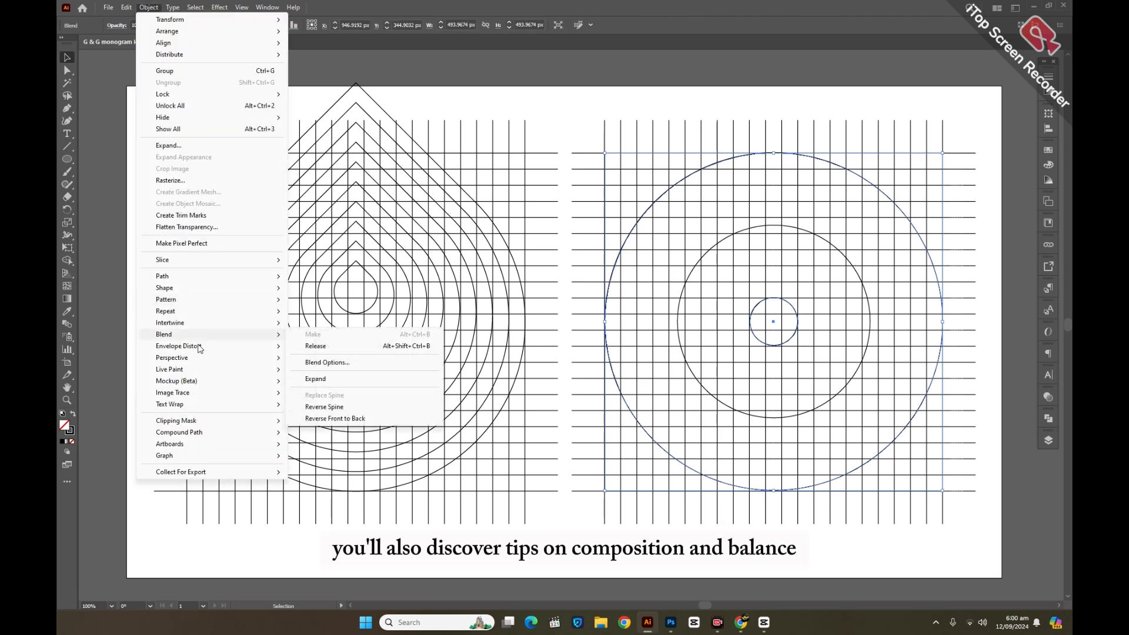
{"action": "left_click", "coordinate": [333, 366]}
{"action": "left_click_drag", "start_coordinate": [682, 241], "coordinate": [568, 147]}
{"action": "left_click", "coordinate": [548, 169]}
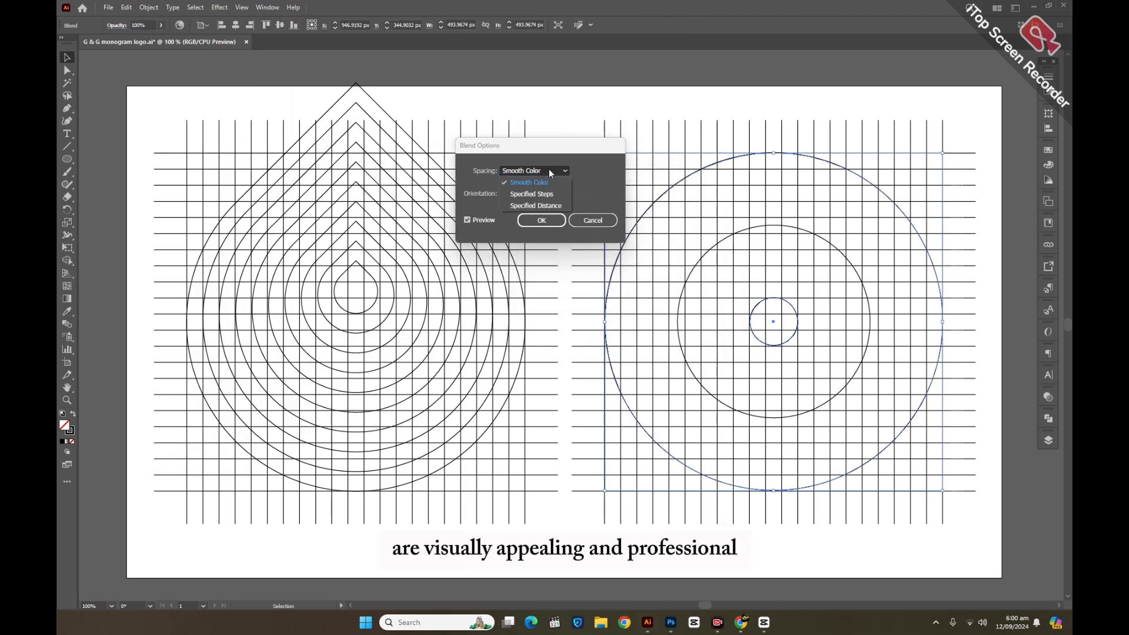
{"action": "left_click", "coordinate": [552, 192]}
{"action": "key", "text": "Up"}
{"action": "key", "text": "Up"}
{"action": "key", "text": "Up"}
{"action": "key", "text": "Up"}
{"action": "key", "text": "Up"}
{"action": "key", "text": "Up"}
{"action": "key", "text": "Up"}
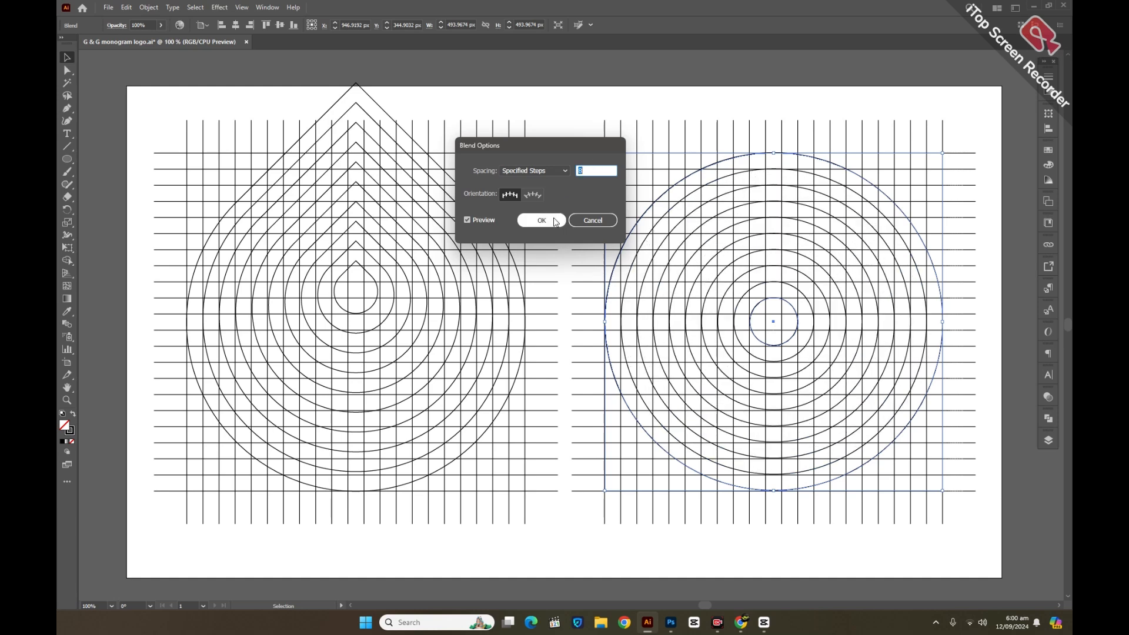
{"action": "left_click", "coordinate": [541, 225]}
Expand the circle blend into separate outlines.
{"action": "left_click", "coordinate": [149, 7]}
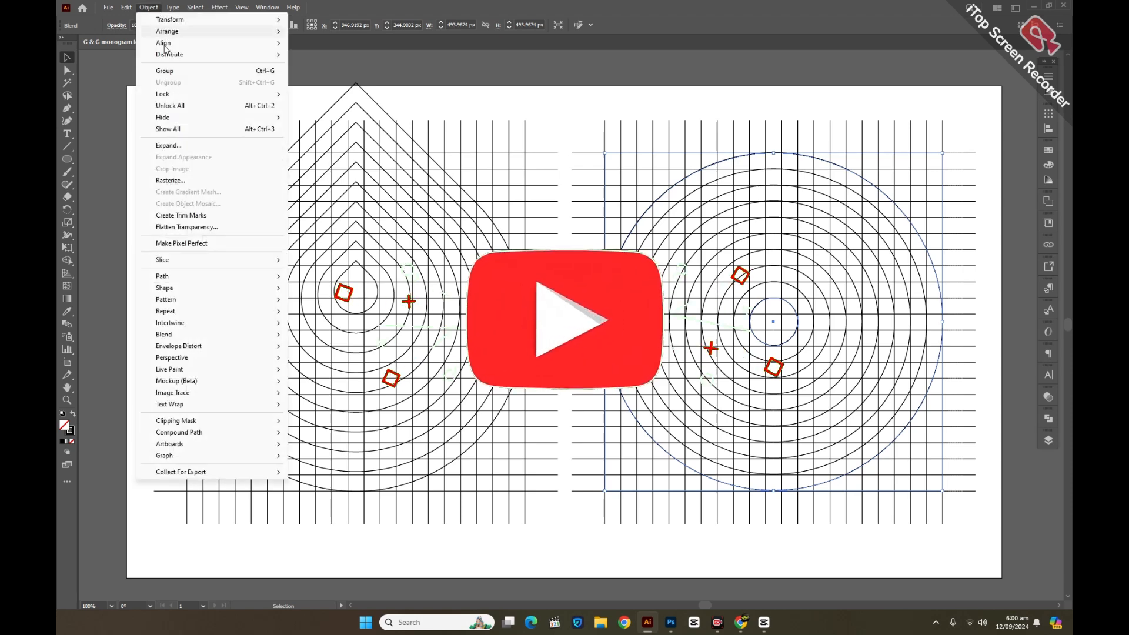
{"action": "left_click", "coordinate": [170, 145]}
{"action": "left_click", "coordinate": [540, 377]}
Group the concentric circles with their line grid and deselect the group.
{"action": "left_click_drag", "start_coordinate": [641, 110], "coordinate": [841, 405]}
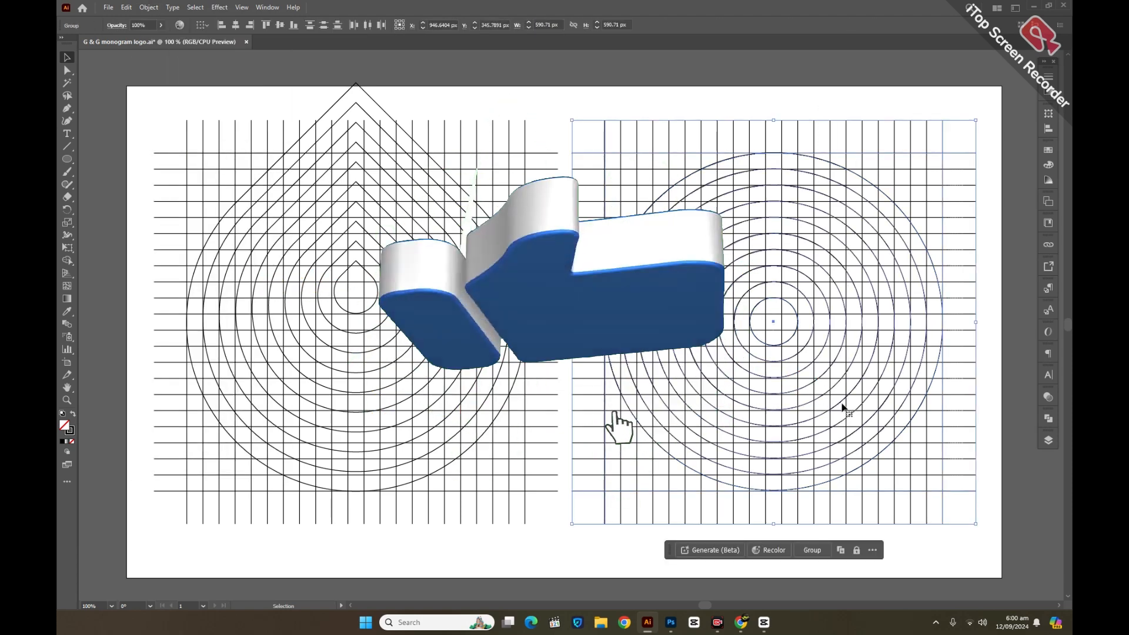
{"action": "right_click", "coordinate": [822, 379]}
{"action": "left_click", "coordinate": [846, 260]}
{"action": "left_click", "coordinate": [790, 109]}
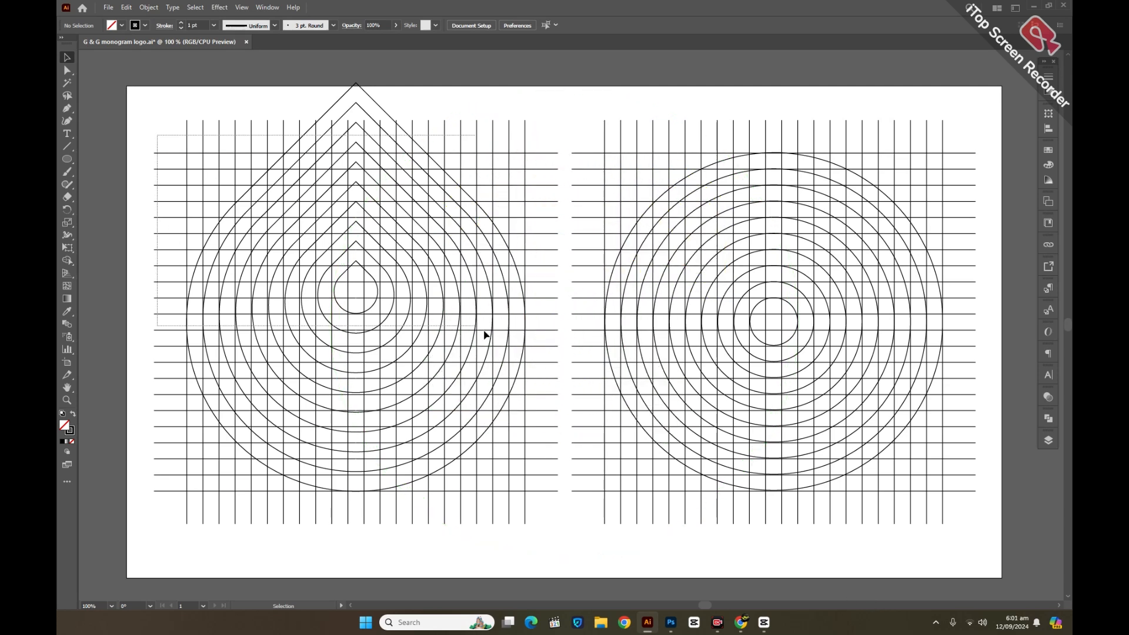
Select the drop grid for the Shape Builder tool and swap its colours to a black fill with no stroke.
{"action": "left_click", "coordinate": [171, 304]}
{"action": "left_click", "coordinate": [69, 261]}
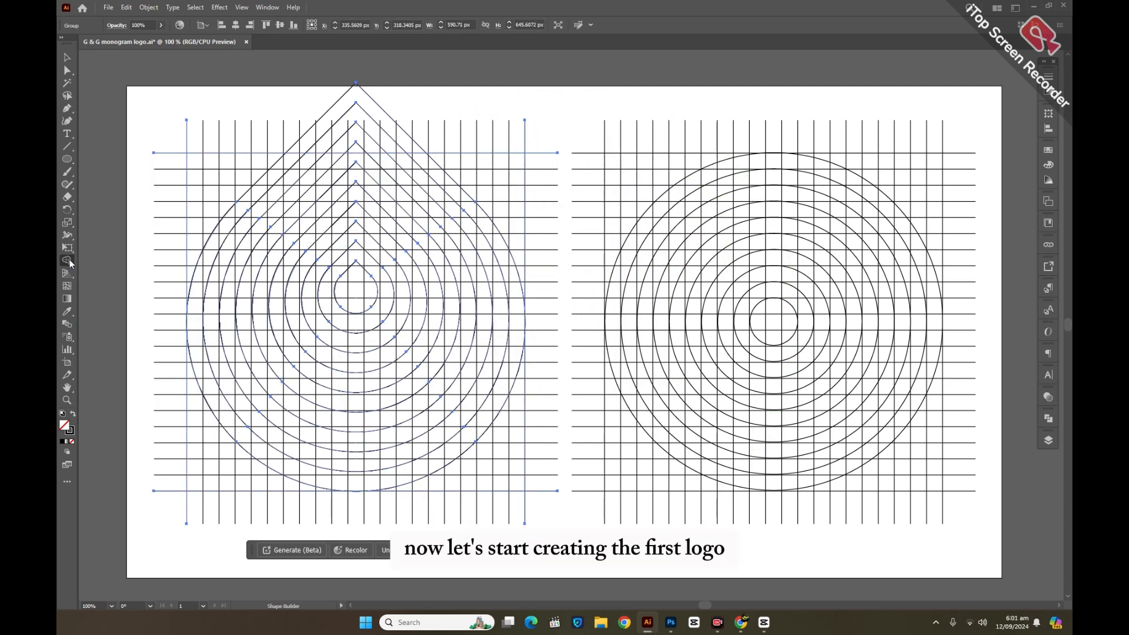
{"action": "left_click", "coordinate": [72, 414]}
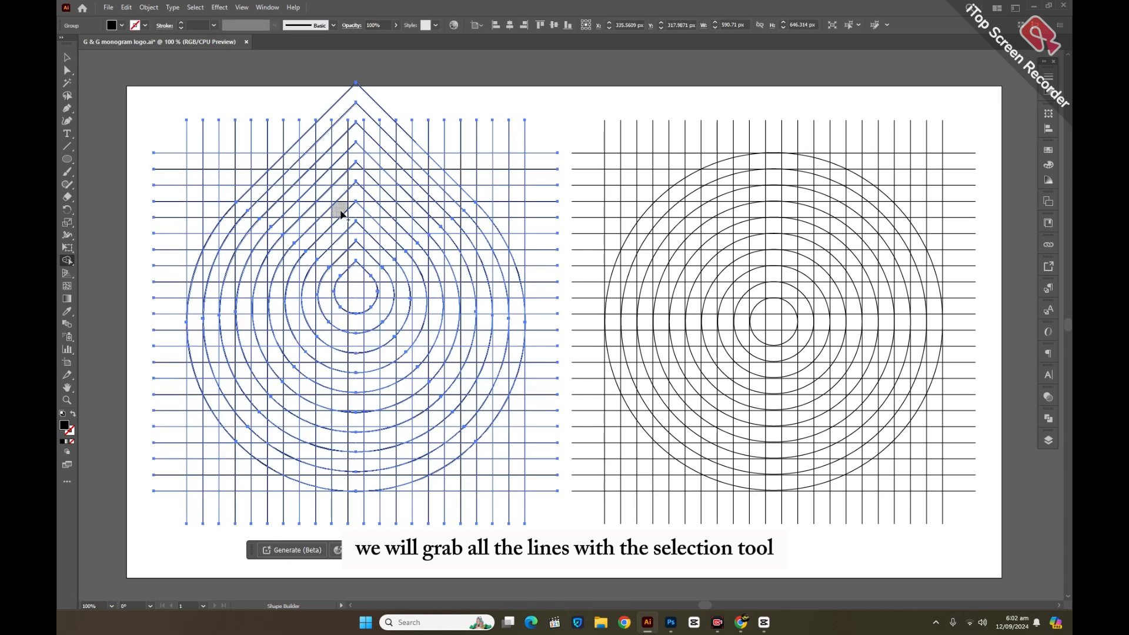
Merge drop grid cells with Shape Builder into the G's upper vertical stem and its curved outer arm, filling gaps along the curve.
{"action": "mouse_move", "coordinate": [341, 172]}
{"action": "left_mouse_down"}
{"action": "mouse_move", "coordinate": [340, 267]}
{"action": "mouse_move", "coordinate": [328, 272]}
{"action": "mouse_move", "coordinate": [331, 159]}
{"action": "left_mouse_up"}
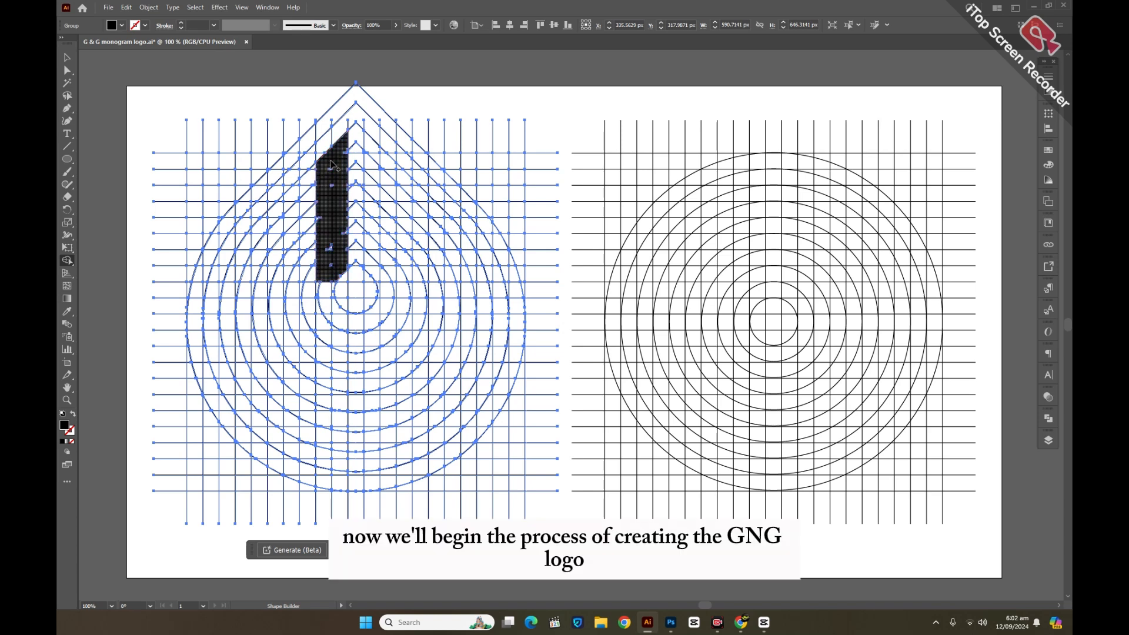
{"action": "mouse_move", "coordinate": [321, 180]}
{"action": "left_mouse_down"}
{"action": "mouse_move", "coordinate": [270, 237]}
{"action": "mouse_move", "coordinate": [315, 180]}
{"action": "mouse_move", "coordinate": [247, 241]}
{"action": "mouse_move", "coordinate": [229, 295]}
{"action": "mouse_move", "coordinate": [233, 325]}
{"action": "mouse_move", "coordinate": [263, 241]}
{"action": "mouse_move", "coordinate": [240, 369]}
{"action": "mouse_move", "coordinate": [284, 419]}
{"action": "mouse_move", "coordinate": [303, 422]}
{"action": "mouse_move", "coordinate": [265, 377]}
{"action": "mouse_move", "coordinate": [244, 332]}
{"action": "left_mouse_up"}
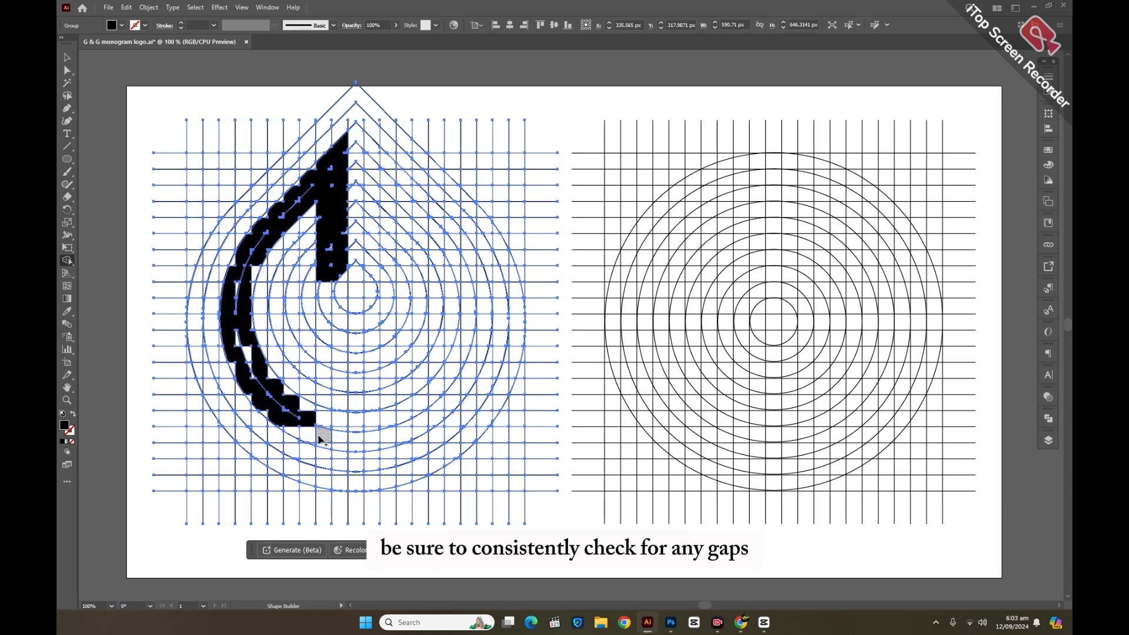
{"action": "left_click_drag", "start_coordinate": [320, 393], "coordinate": [322, 376]}
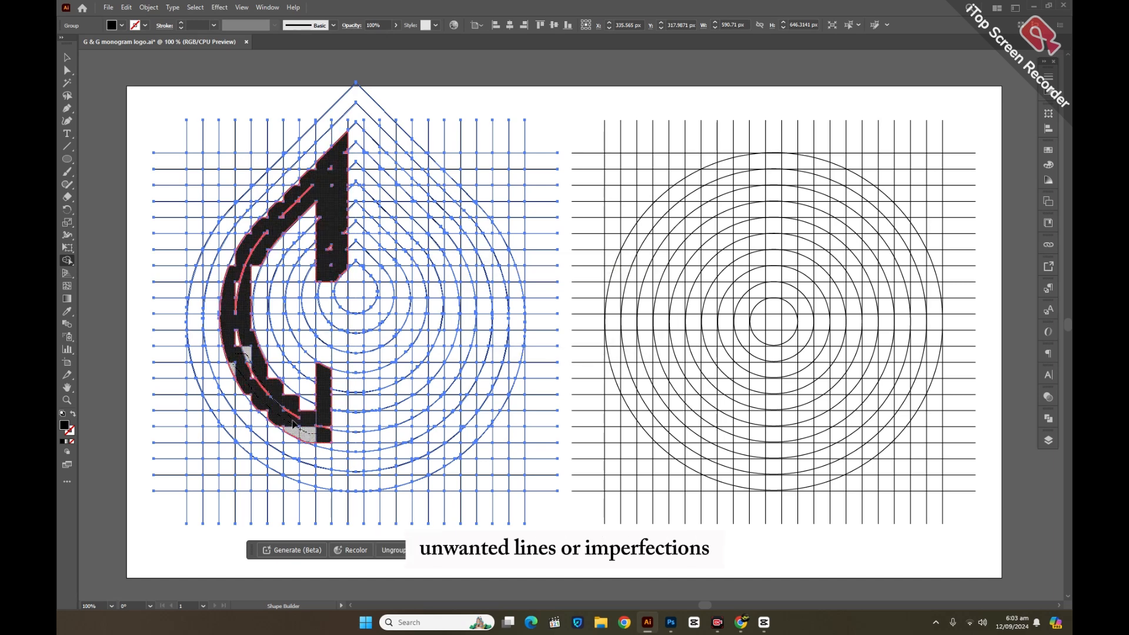
{"action": "left_click_drag", "start_coordinate": [239, 291], "coordinate": [236, 266]}
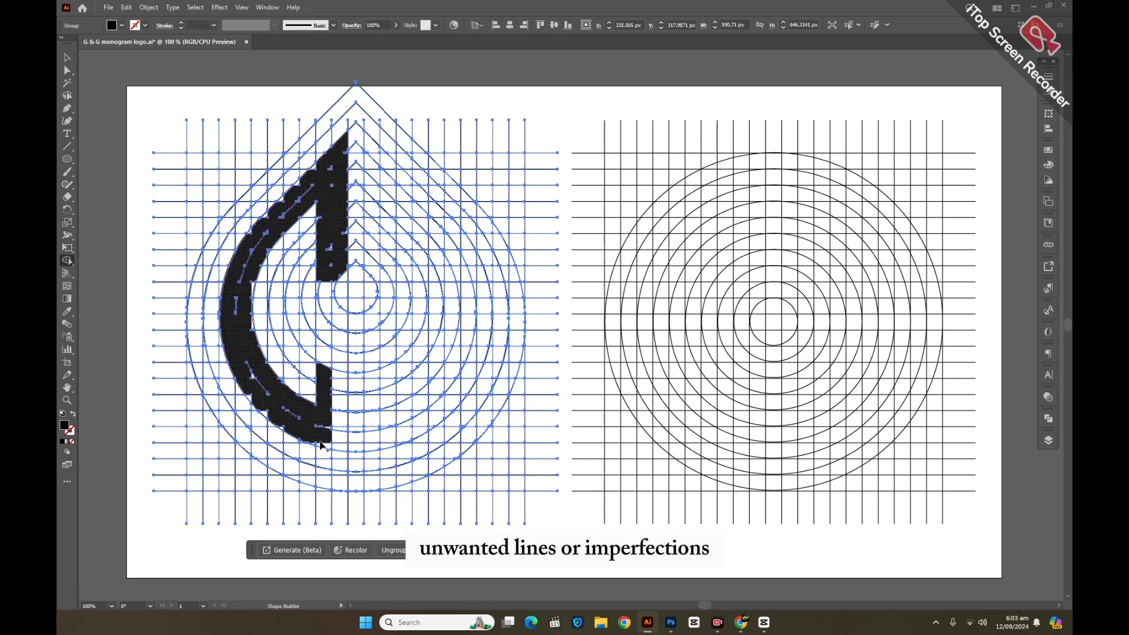
Build the G's lower vertical stem and inner crossbar from grid cells, and fill the remaining gaps along the curved arm.
{"action": "mouse_move", "coordinate": [341, 369]}
{"action": "left_mouse_down"}
{"action": "mouse_move", "coordinate": [340, 446]}
{"action": "mouse_move", "coordinate": [338, 412]}
{"action": "left_mouse_up"}
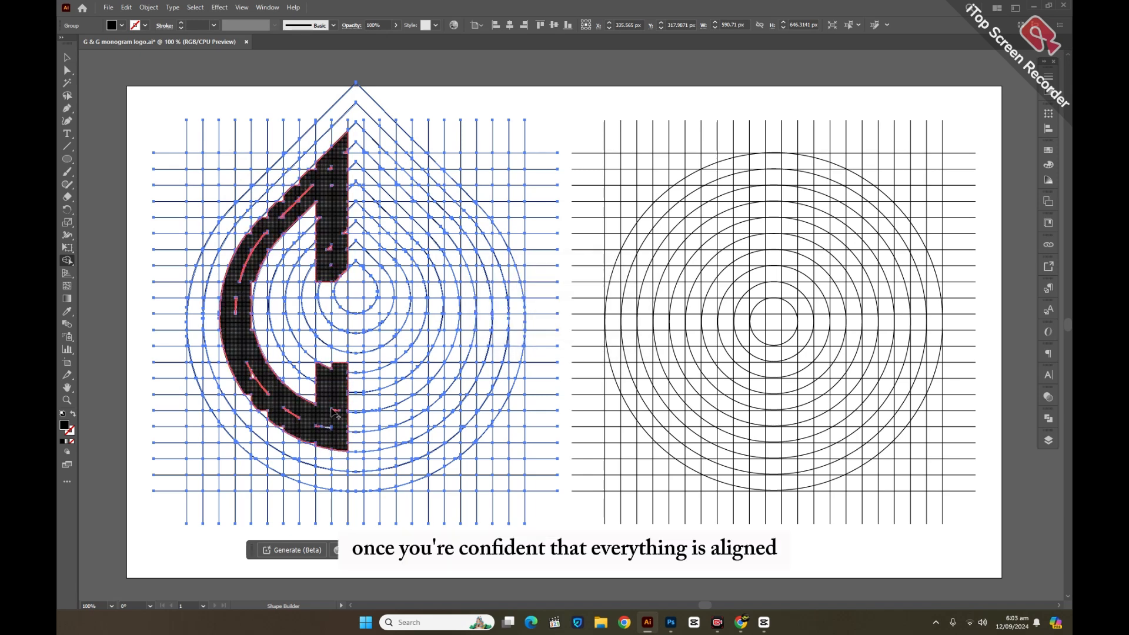
{"action": "left_click", "coordinate": [332, 360]}
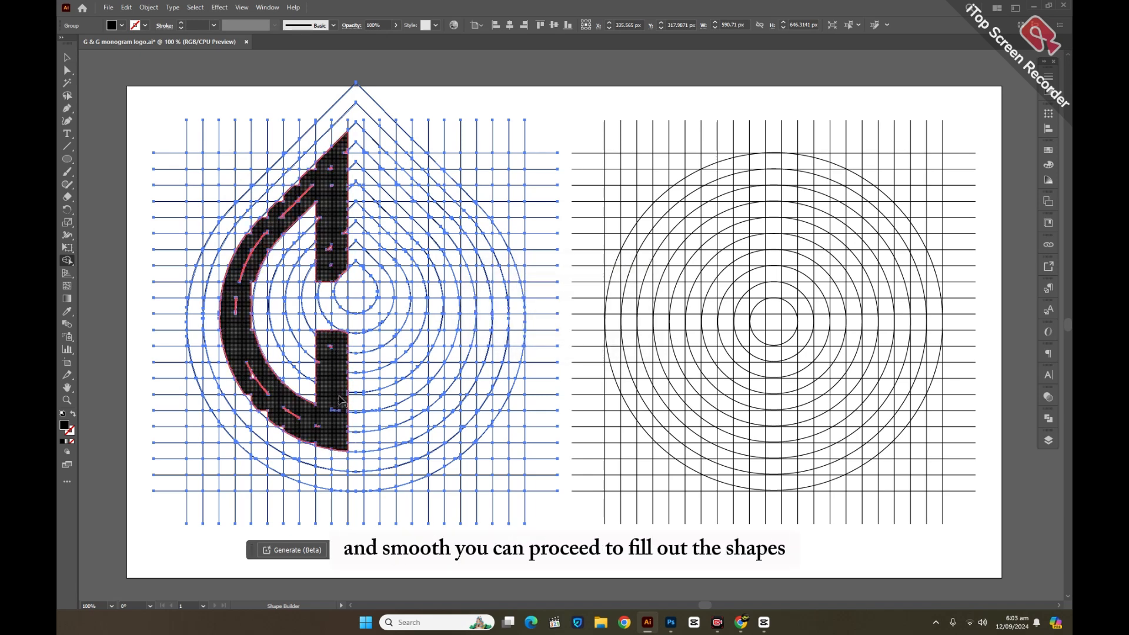
{"action": "left_click_drag", "start_coordinate": [245, 267], "coordinate": [280, 210]}
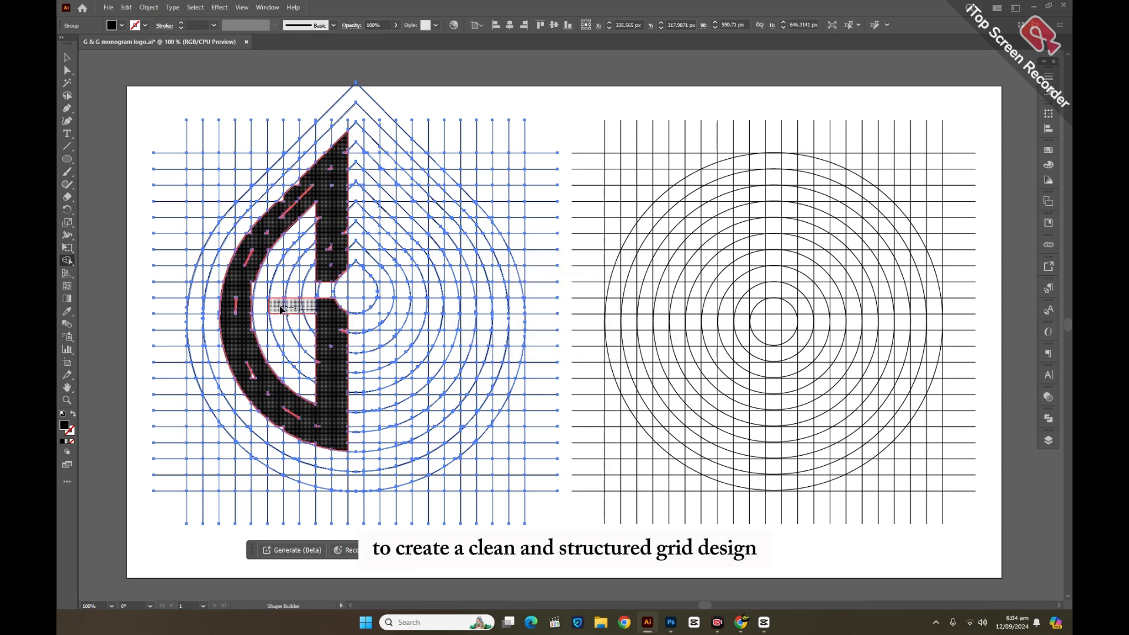
{"action": "left_click_drag", "start_coordinate": [306, 322], "coordinate": [328, 326]}
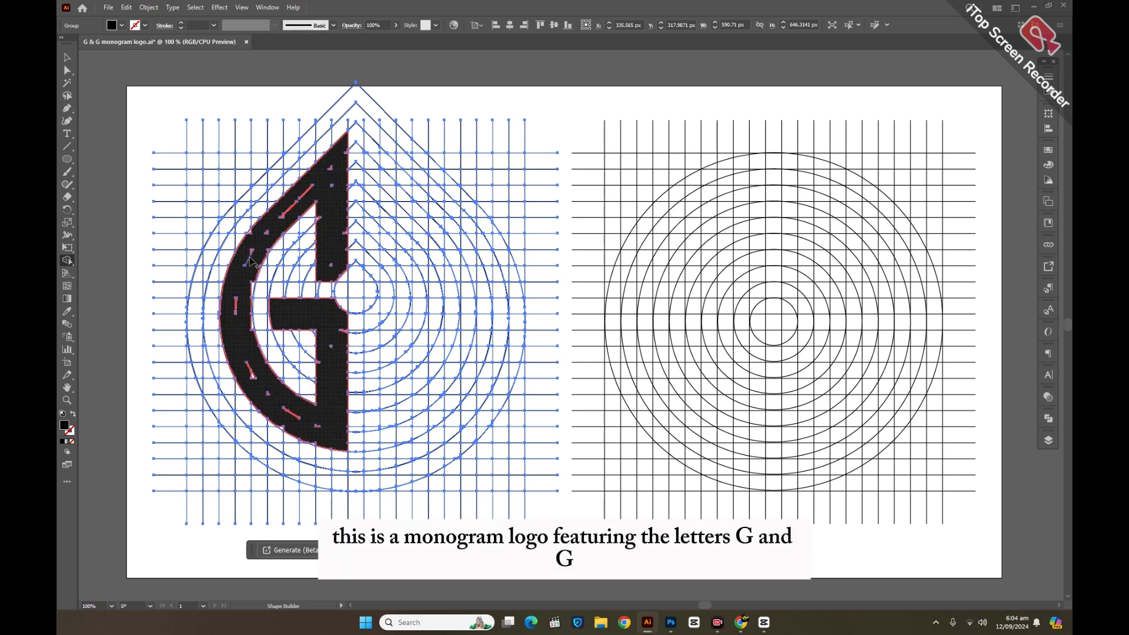
{"action": "left_click_drag", "start_coordinate": [289, 418], "coordinate": [287, 431]}
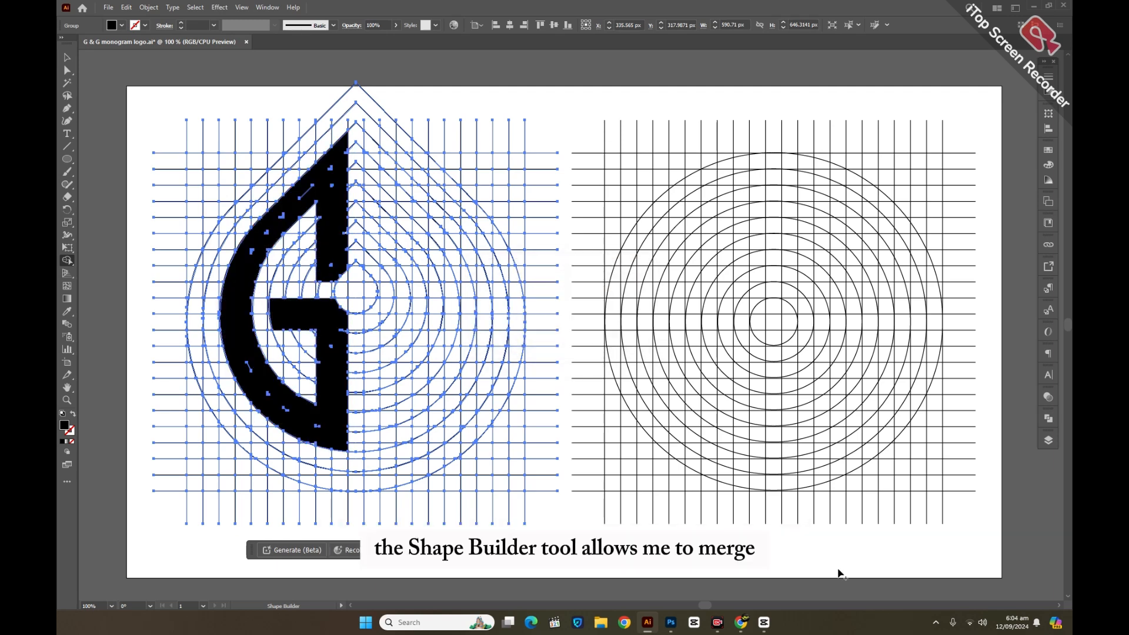
Merge drop grid cells into the second G's full-height vertical stem, two columns wide, leaving a one-column gap beside the first G.
{"action": "left_click_drag", "start_coordinate": [371, 447], "coordinate": [375, 400]}
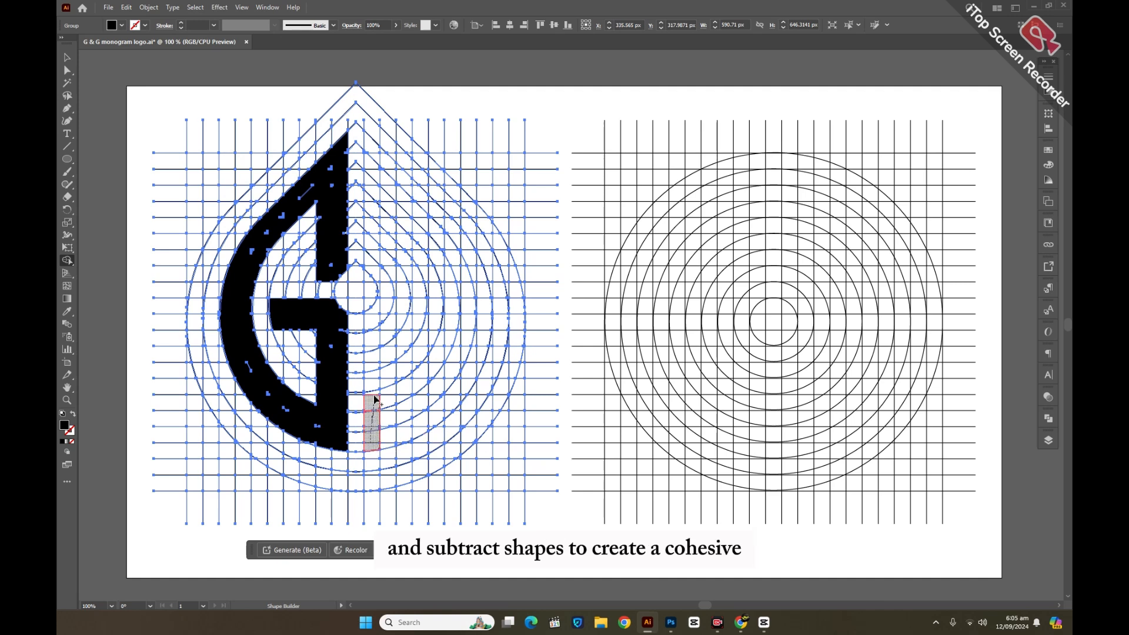
{"action": "left_click_drag", "start_coordinate": [375, 331], "coordinate": [372, 150]}
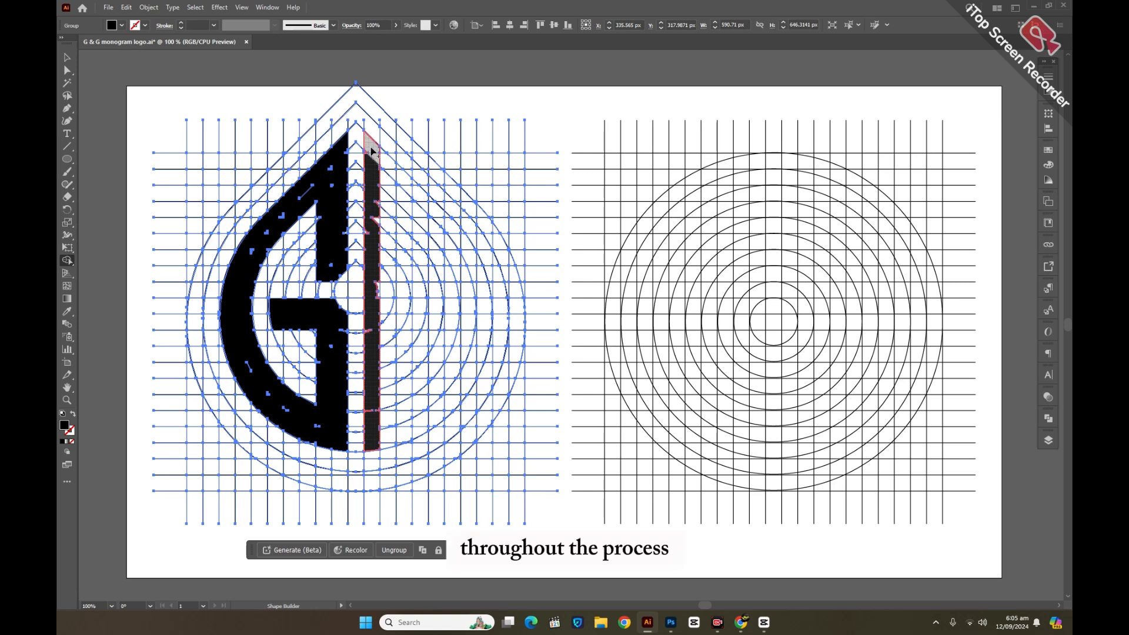
{"action": "left_click_drag", "start_coordinate": [389, 202], "coordinate": [383, 288]}
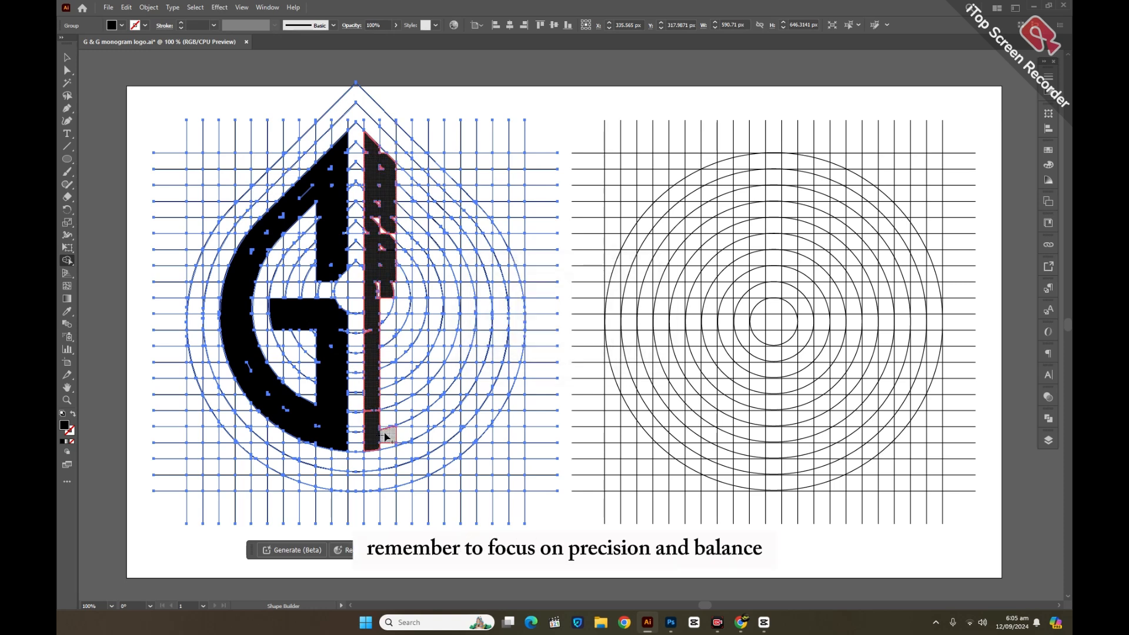
{"action": "mouse_move", "coordinate": [385, 436]}
{"action": "left_mouse_down"}
{"action": "mouse_move", "coordinate": [383, 294]}
{"action": "mouse_move", "coordinate": [394, 303]}
{"action": "left_mouse_up"}
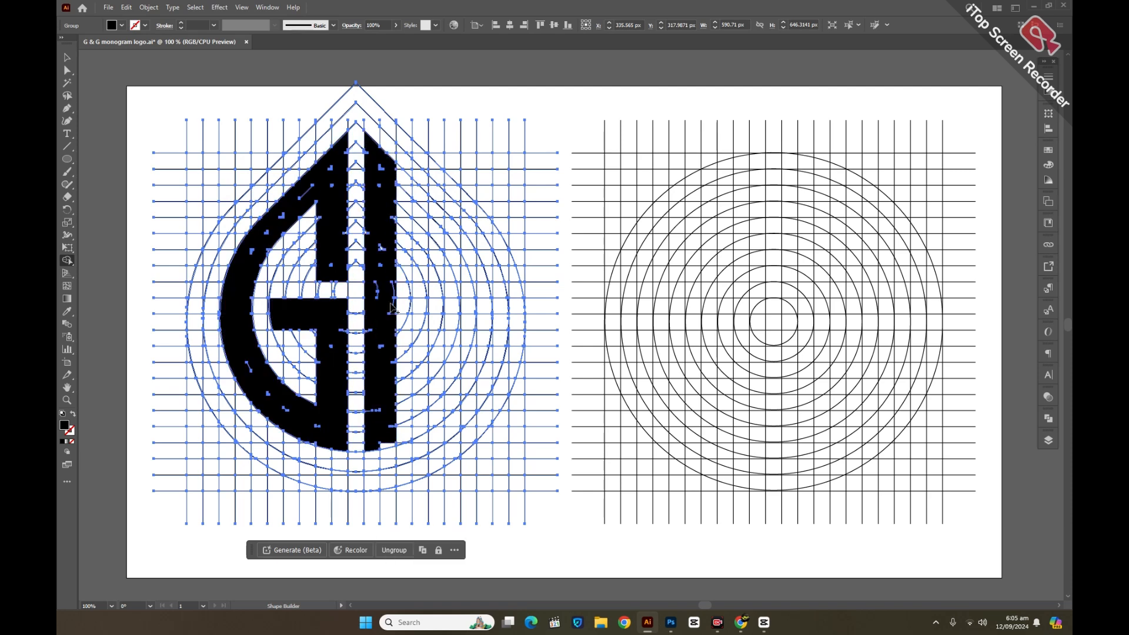
{"action": "left_click_drag", "start_coordinate": [380, 169], "coordinate": [379, 164]}
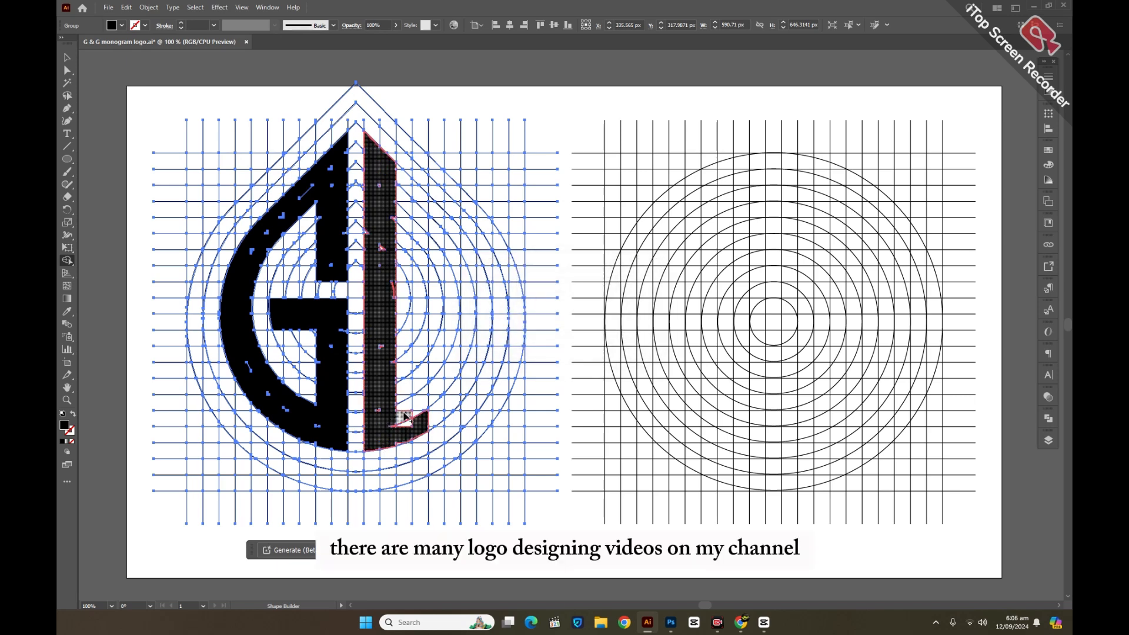
Extend the second G's stem with a lower curved arm and an inward crossbar built from drop grid cells.
{"action": "mouse_move", "coordinate": [404, 416]}
{"action": "left_mouse_down"}
{"action": "mouse_move", "coordinate": [444, 401]}
{"action": "mouse_move", "coordinate": [468, 308]}
{"action": "mouse_move", "coordinate": [483, 310]}
{"action": "mouse_move", "coordinate": [456, 397]}
{"action": "left_mouse_up"}
{"action": "left_click_drag", "start_coordinate": [468, 321], "coordinate": [452, 374]}
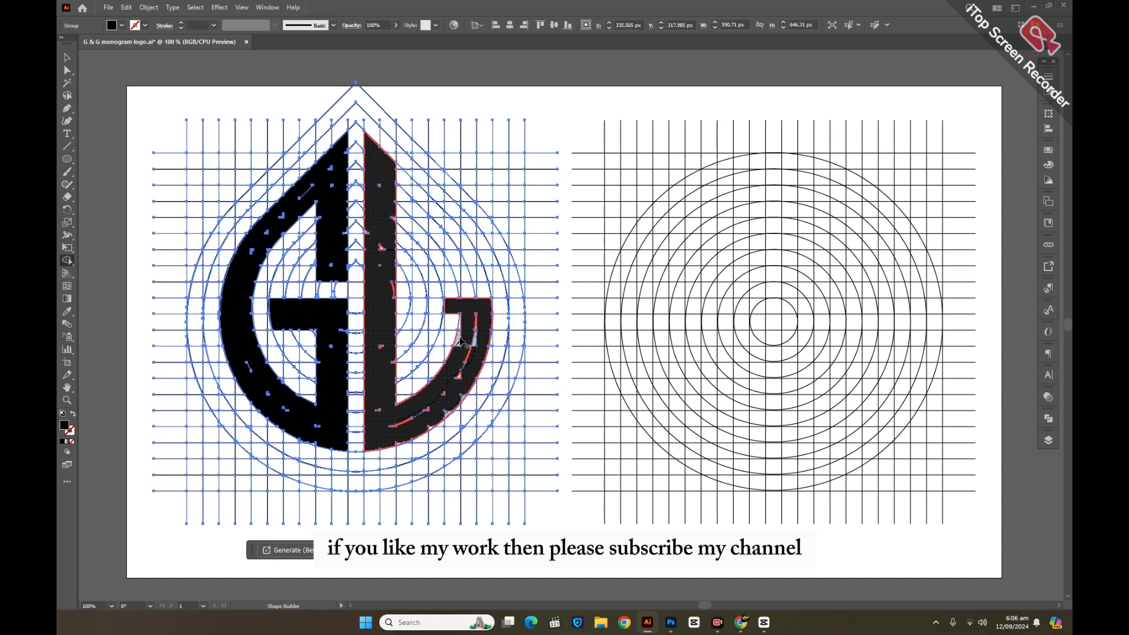
{"action": "left_click", "coordinate": [437, 313]}
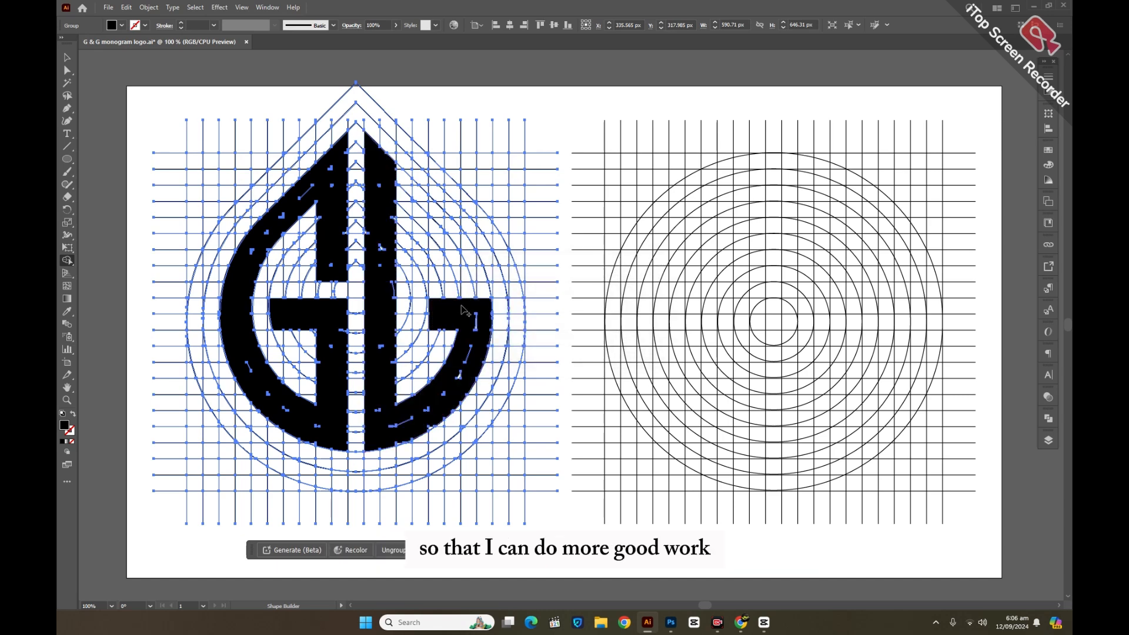
{"action": "left_click", "coordinate": [429, 314]}
{"action": "left_click", "coordinate": [431, 309]}
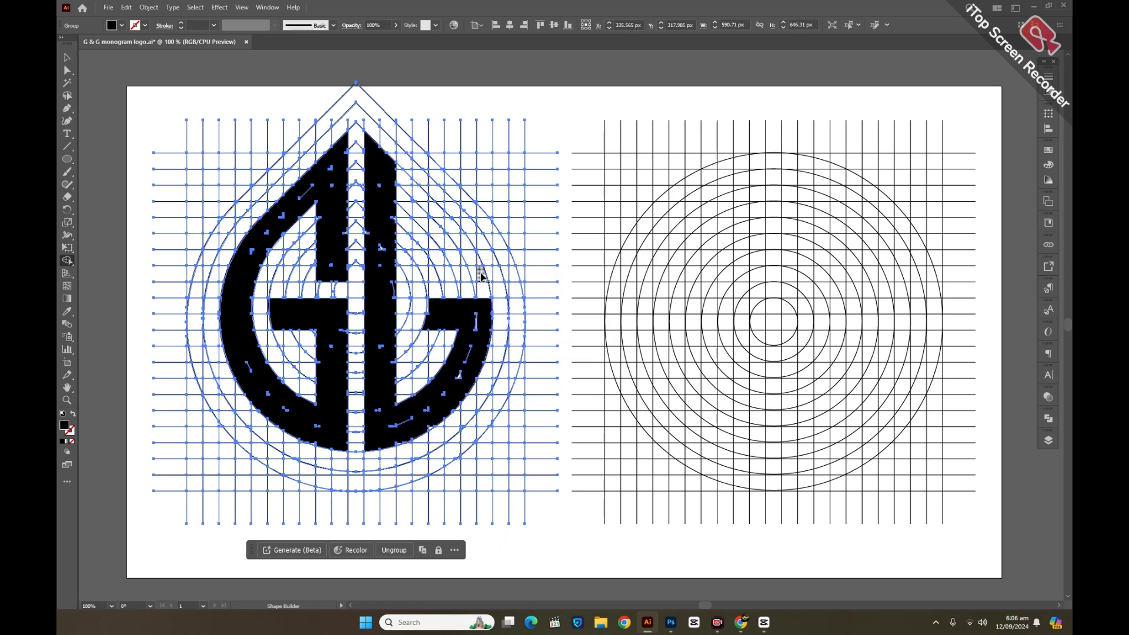
Build the second G's upper curved arm from the drop grid's slanted cells and fill the gaps along it.
{"action": "left_click_drag", "start_coordinate": [397, 172], "coordinate": [425, 202]}
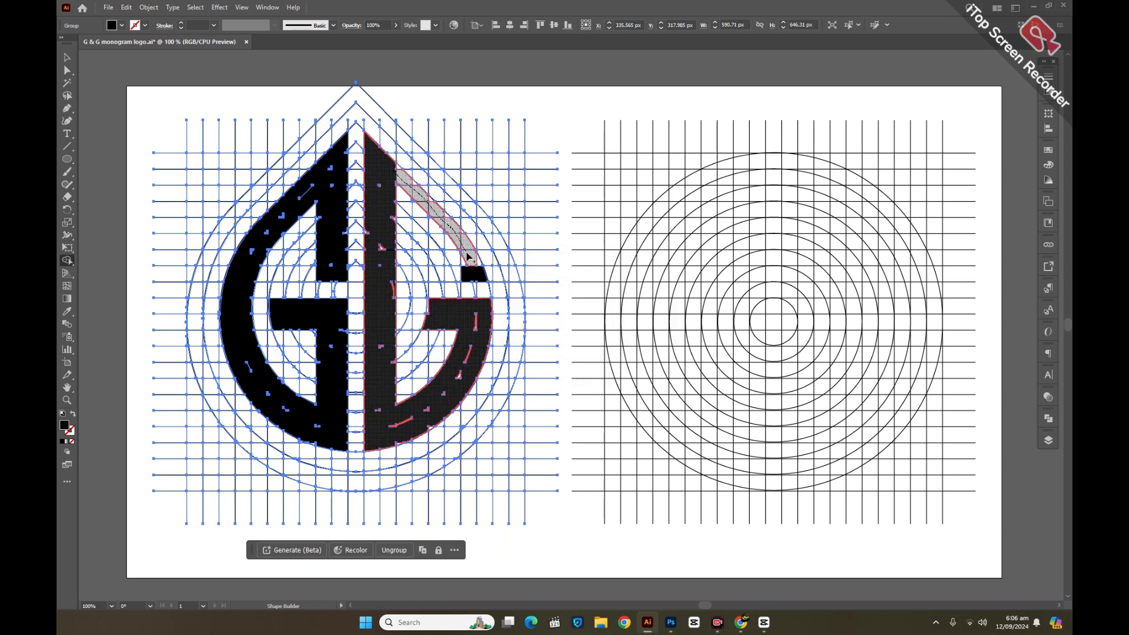
{"action": "mouse_move", "coordinate": [469, 257]}
{"action": "left_mouse_down"}
{"action": "mouse_move", "coordinate": [450, 253]}
{"action": "mouse_move", "coordinate": [411, 203]}
{"action": "left_mouse_up"}
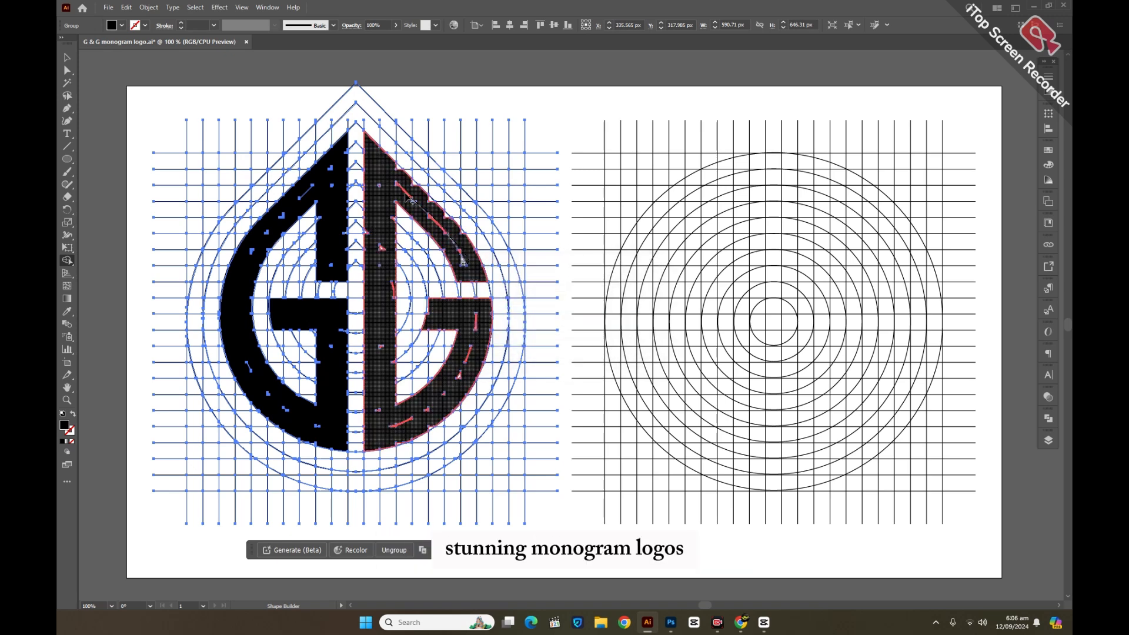
{"action": "left_click", "coordinate": [412, 196]}
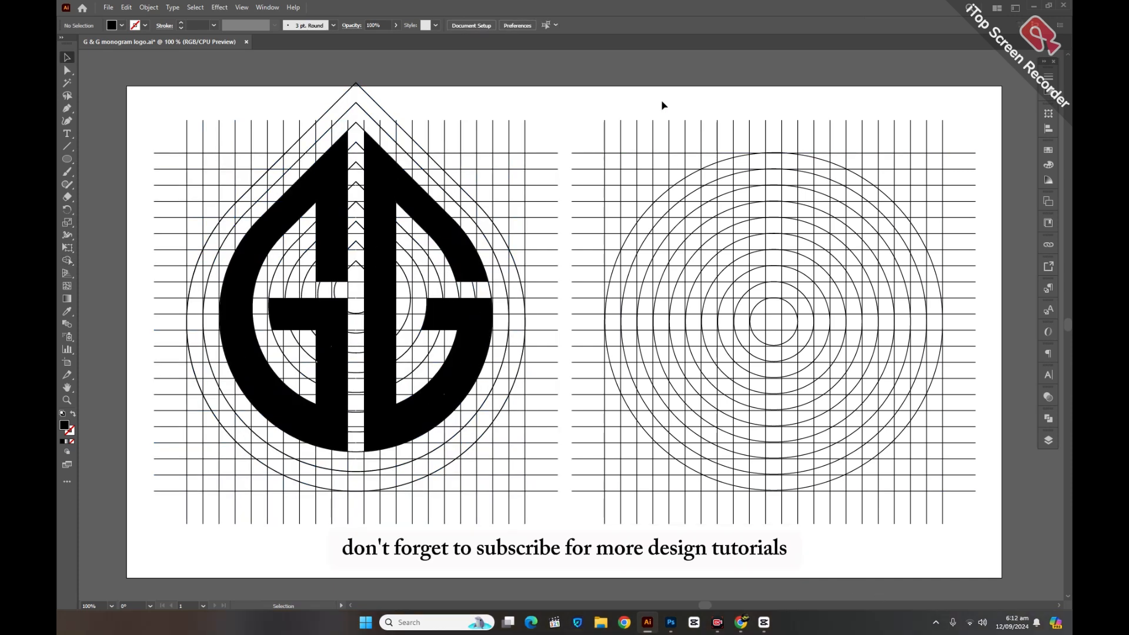
Expand the circle grid's object, fill and stroke, and swap its colours to a black fill with no stroke for Shape Builder.
{"action": "left_click", "coordinate": [814, 315]}
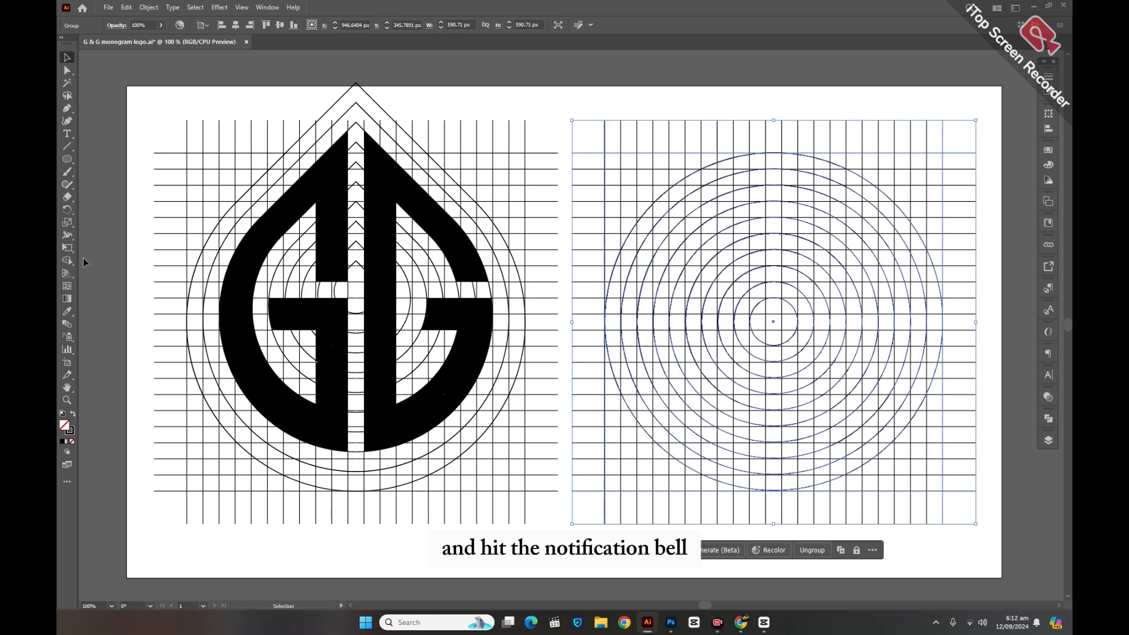
{"action": "left_click", "coordinate": [67, 261]}
{"action": "key", "text": "shift+x"}
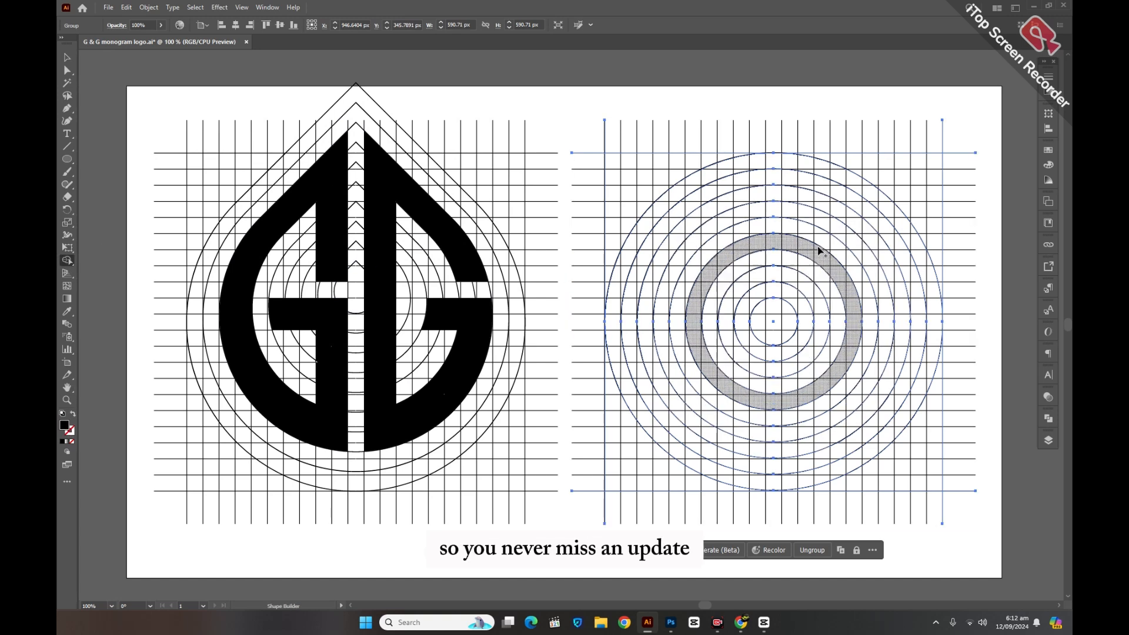
{"action": "left_click", "coordinate": [67, 58]}
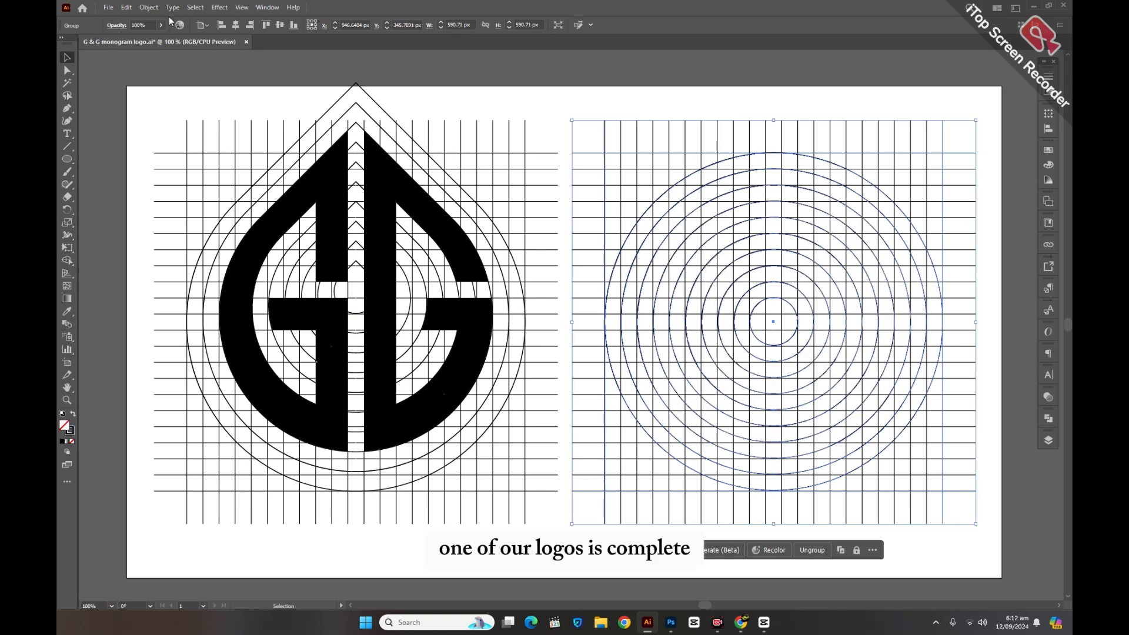
{"action": "left_click", "coordinate": [148, 7]}
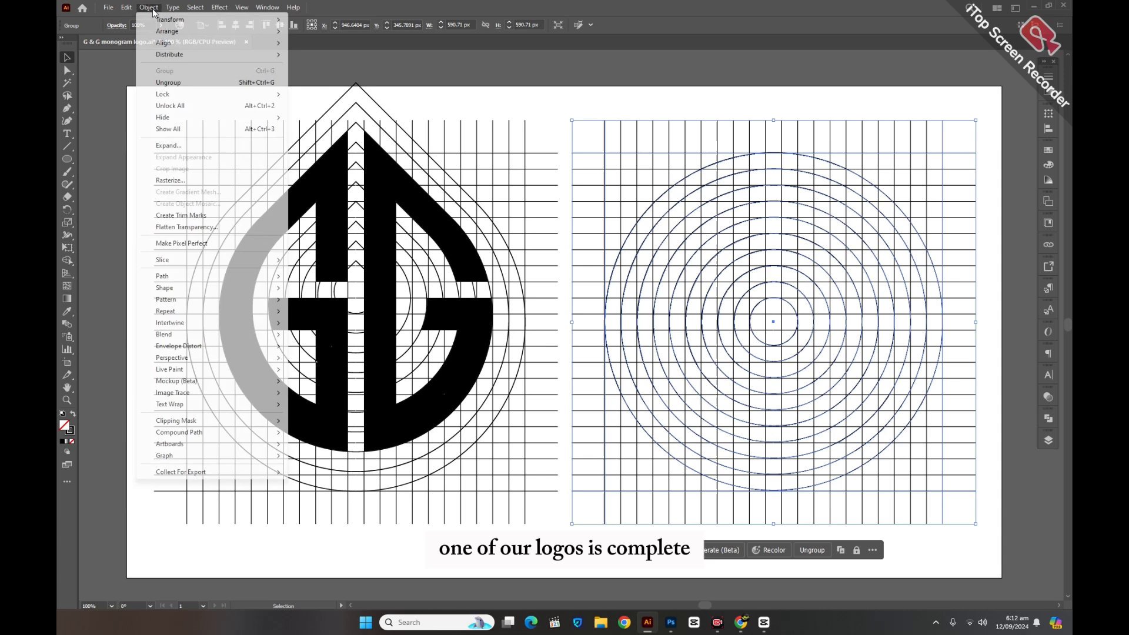
{"action": "left_click", "coordinate": [169, 145]}
{"action": "left_click", "coordinate": [552, 369]}
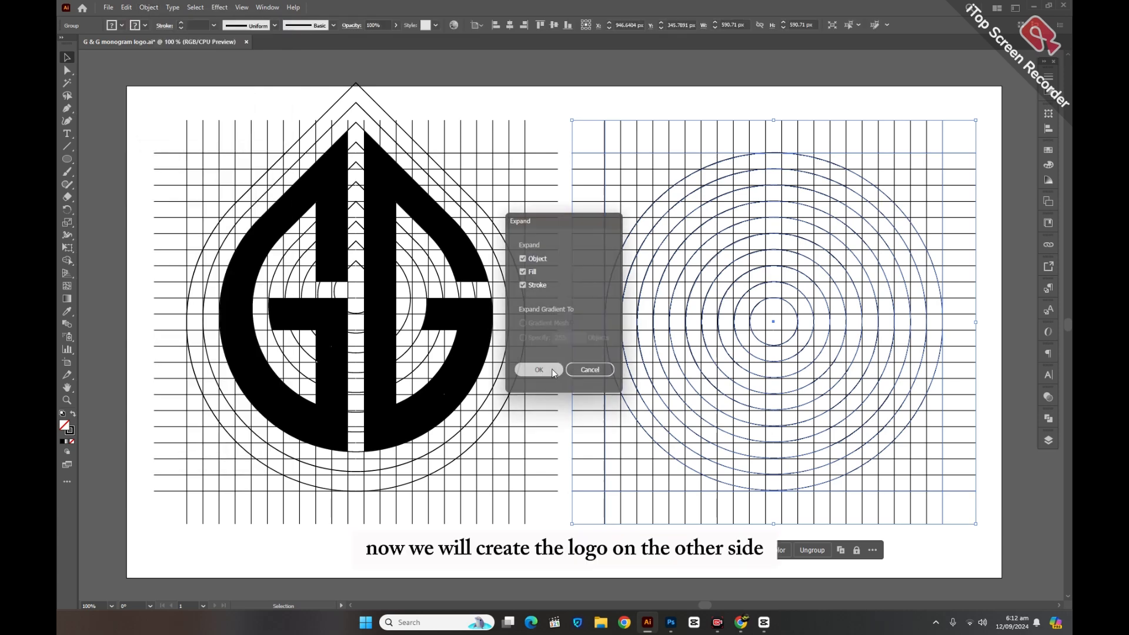
{"action": "left_click", "coordinate": [68, 261]}
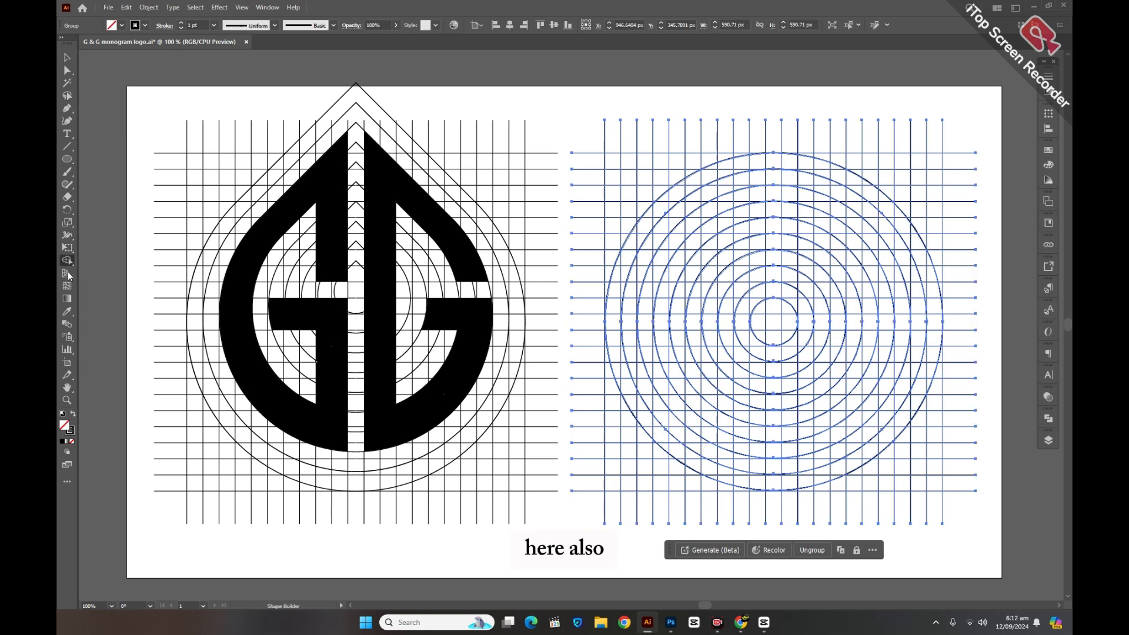
{"action": "left_click", "coordinate": [72, 413]}
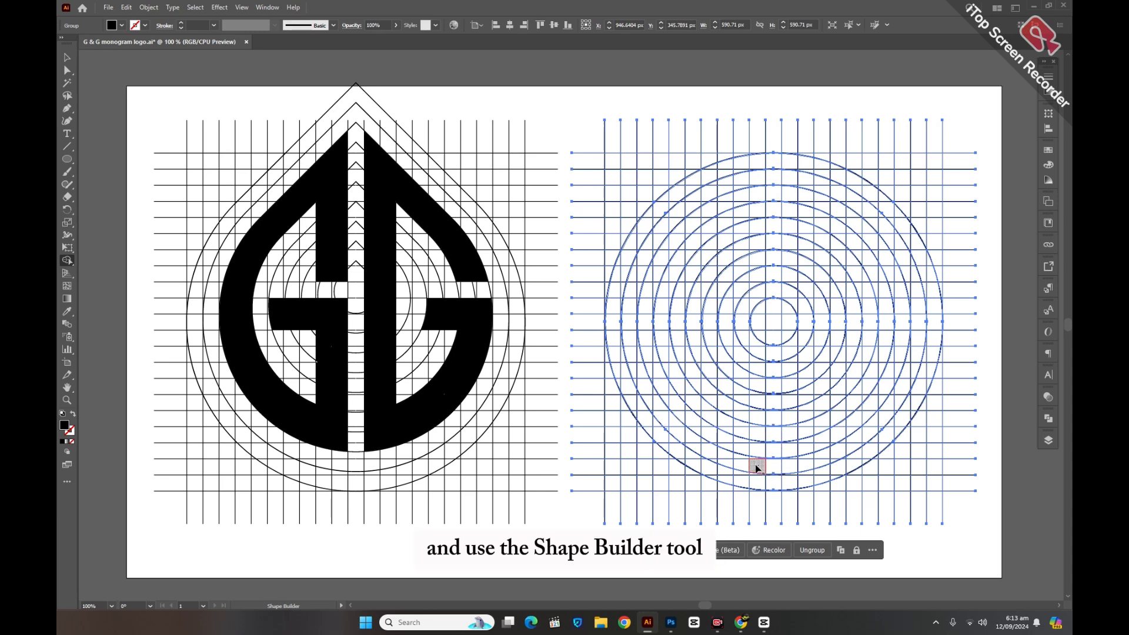
Merge circle grid cells with Shape Builder into the first G's lower vertical stem and its inner crossbar.
{"action": "left_click_drag", "start_coordinate": [746, 438], "coordinate": [742, 431]}
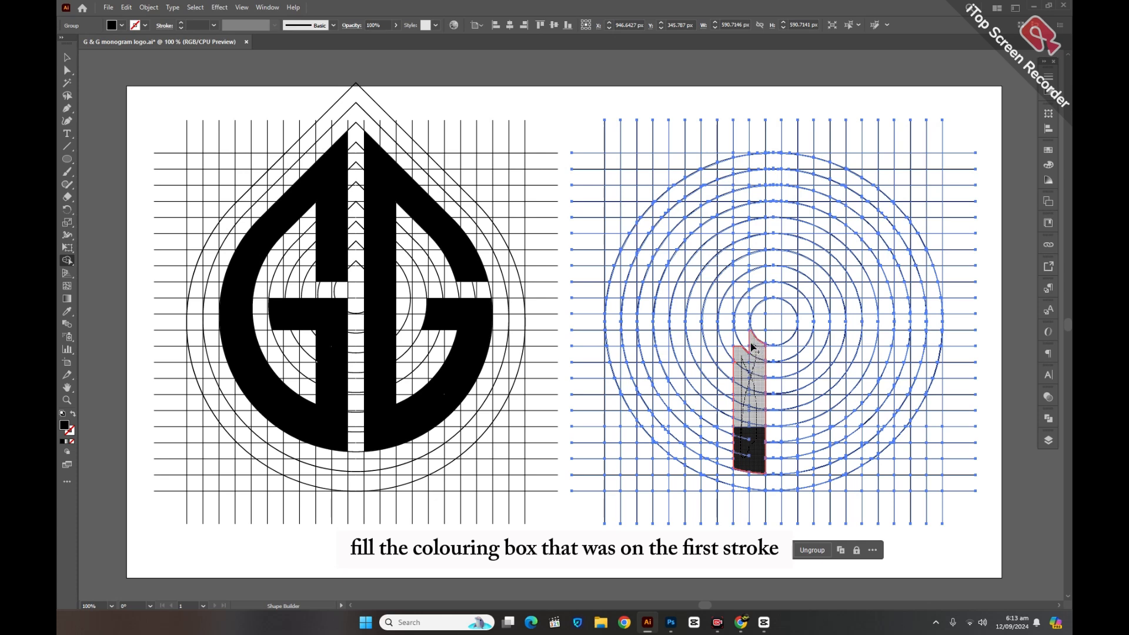
{"action": "left_click_drag", "start_coordinate": [750, 350], "coordinate": [754, 345]}
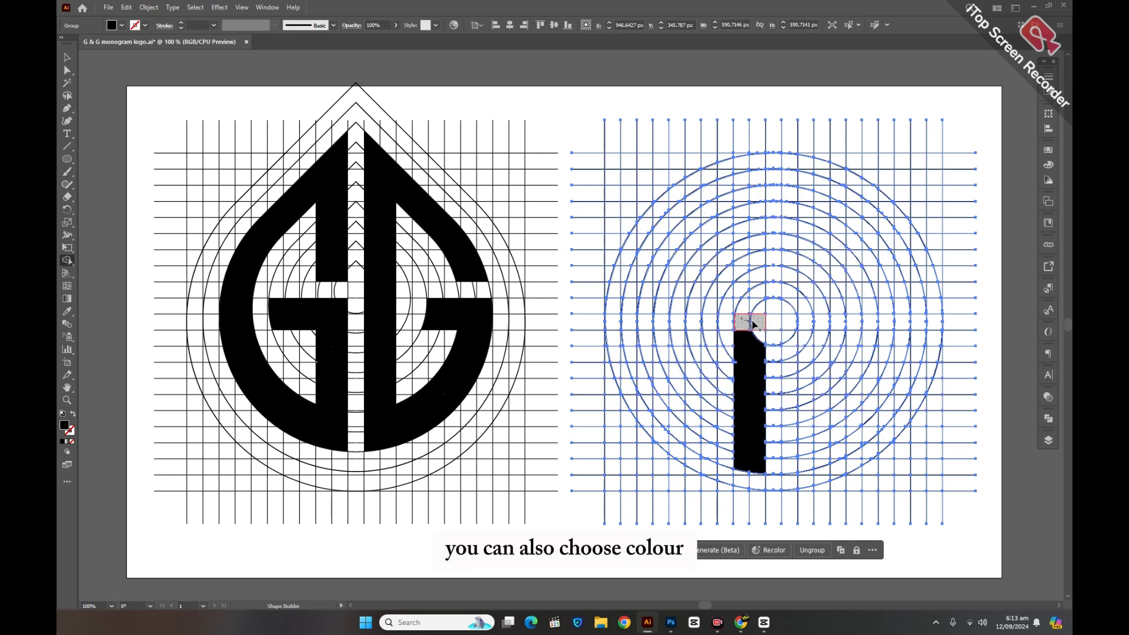
{"action": "left_click", "coordinate": [759, 351]}
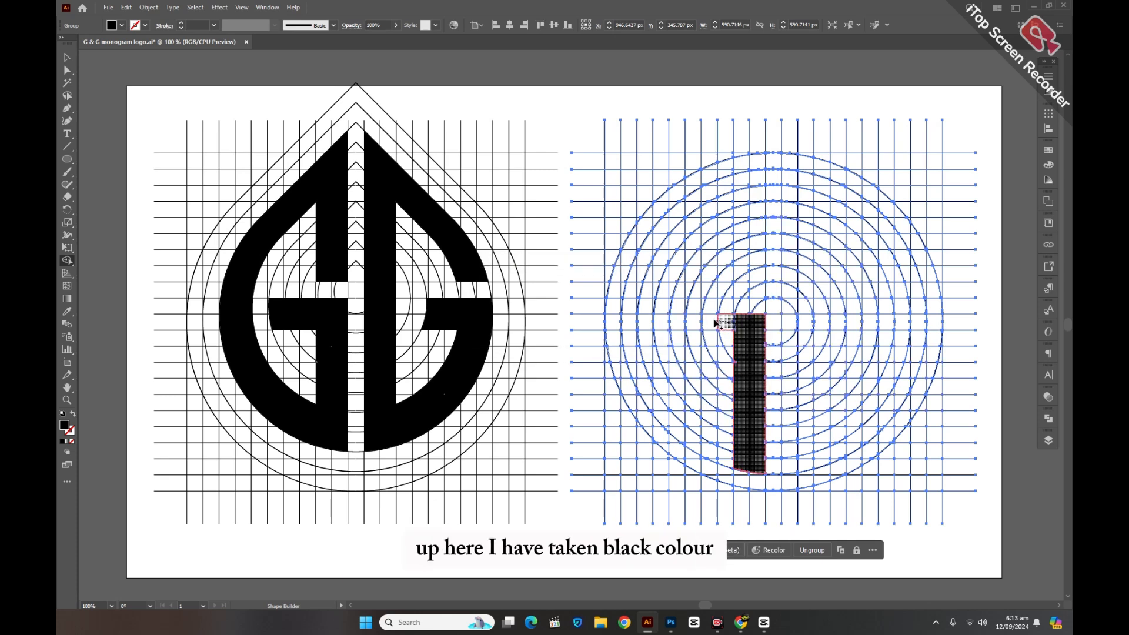
{"action": "mouse_move", "coordinate": [680, 322]}
{"action": "left_mouse_down"}
{"action": "mouse_move", "coordinate": [739, 329]}
{"action": "mouse_move", "coordinate": [696, 341]}
{"action": "mouse_move", "coordinate": [735, 341]}
{"action": "left_mouse_up"}
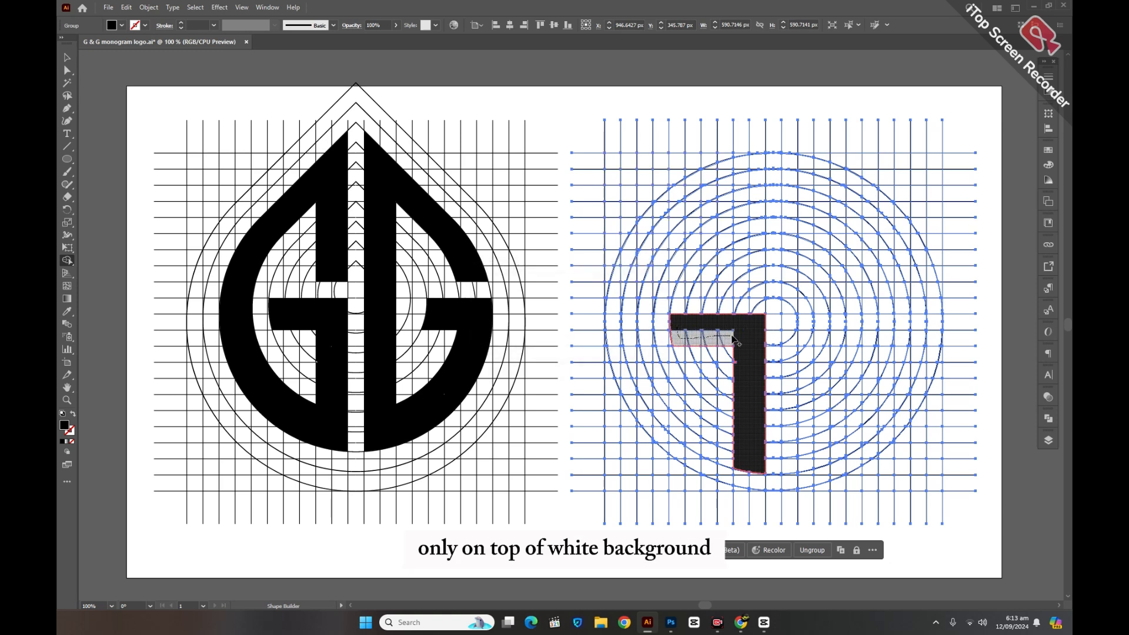
Build the first G's curved outer arm and upper vertical stem from circle grid cells, filling the gaps along them.
{"action": "left_click_drag", "start_coordinate": [741, 465], "coordinate": [721, 450]}
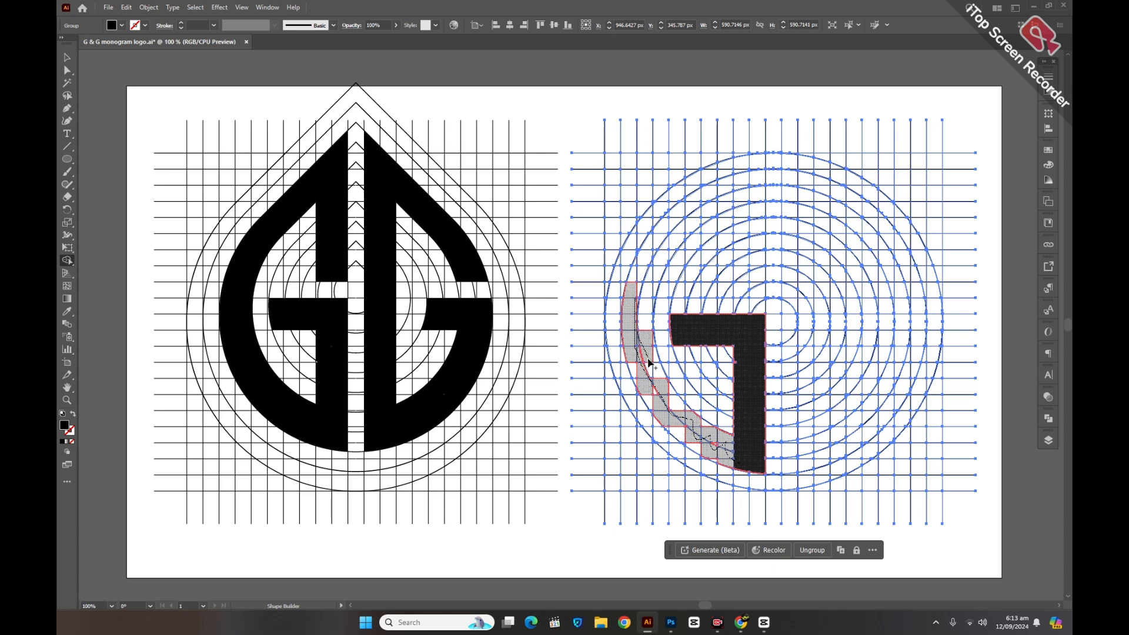
{"action": "left_click_drag", "start_coordinate": [666, 415], "coordinate": [661, 409]}
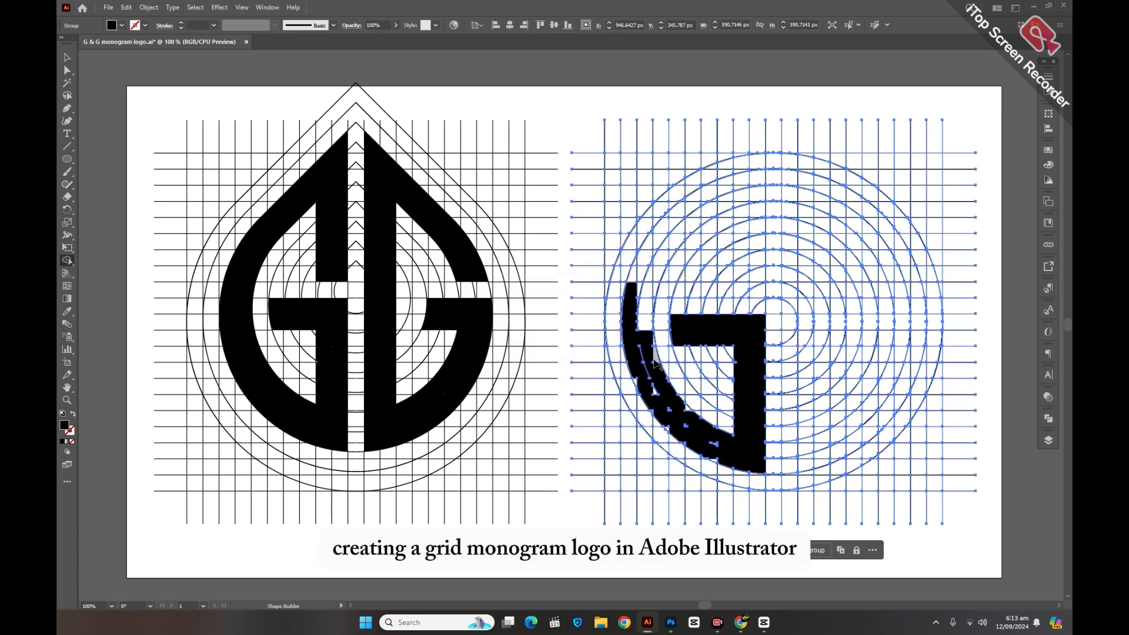
{"action": "left_click_drag", "start_coordinate": [651, 348], "coordinate": [644, 285]}
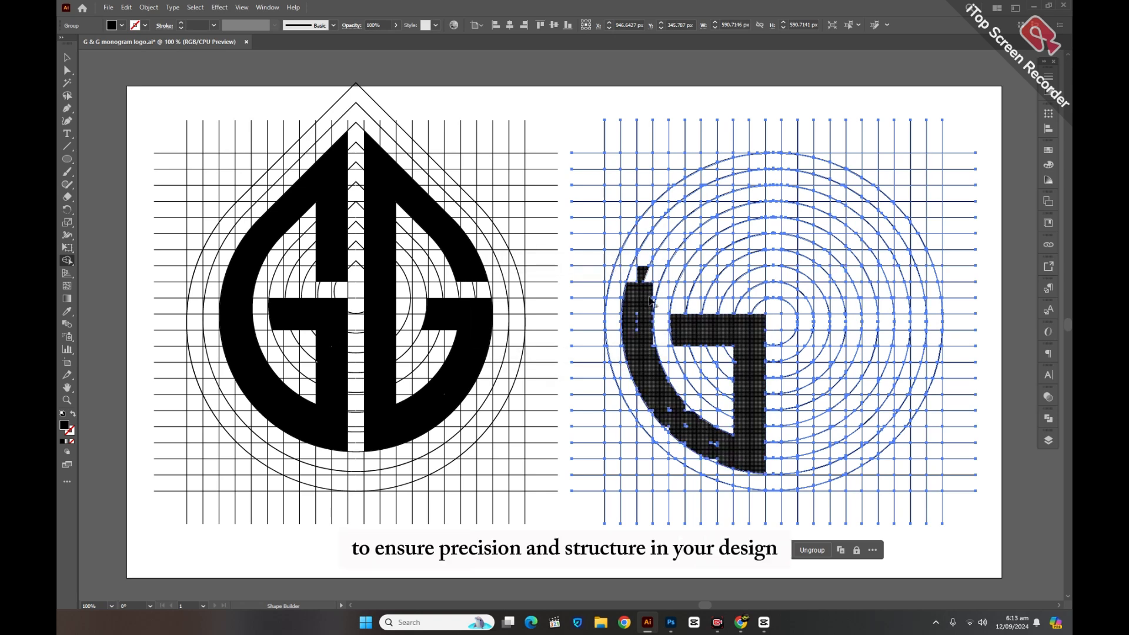
{"action": "mouse_move", "coordinate": [649, 301]}
{"action": "left_mouse_down"}
{"action": "mouse_move", "coordinate": [675, 245]}
{"action": "mouse_move", "coordinate": [719, 205]}
{"action": "mouse_move", "coordinate": [672, 225]}
{"action": "mouse_move", "coordinate": [705, 201]}
{"action": "left_mouse_up"}
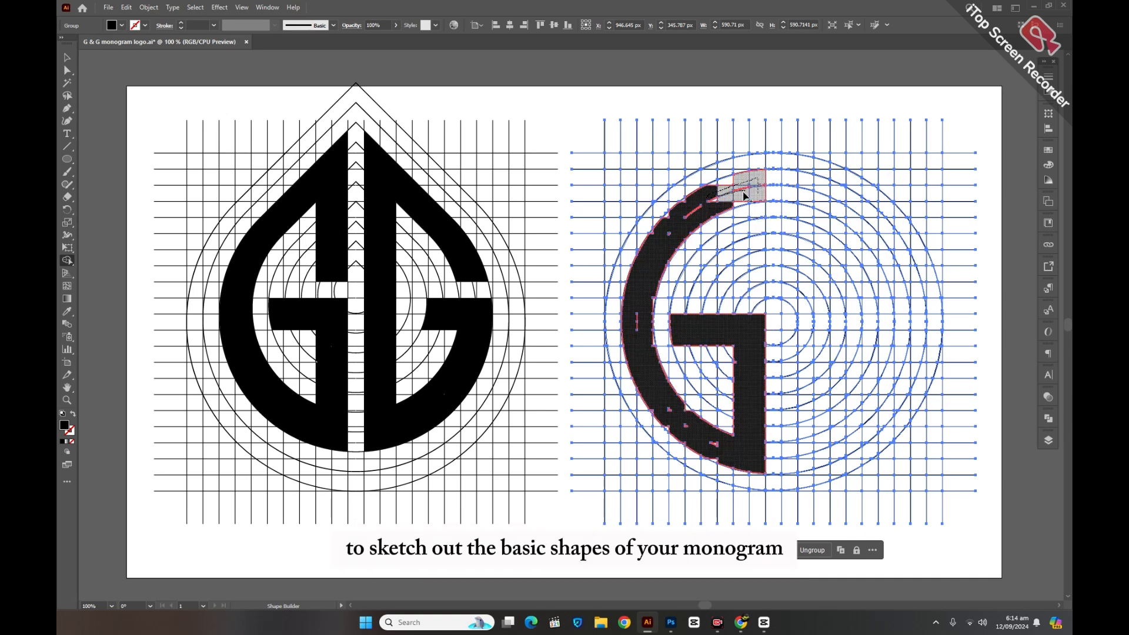
{"action": "left_click", "coordinate": [732, 190]}
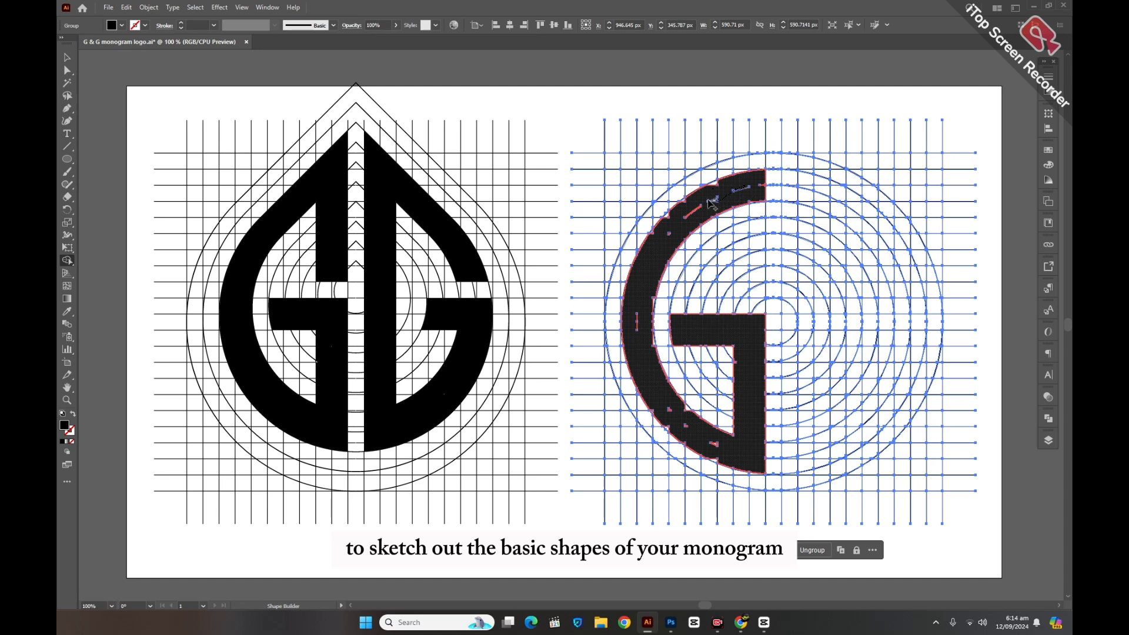
{"action": "left_click_drag", "start_coordinate": [716, 187], "coordinate": [730, 197]}
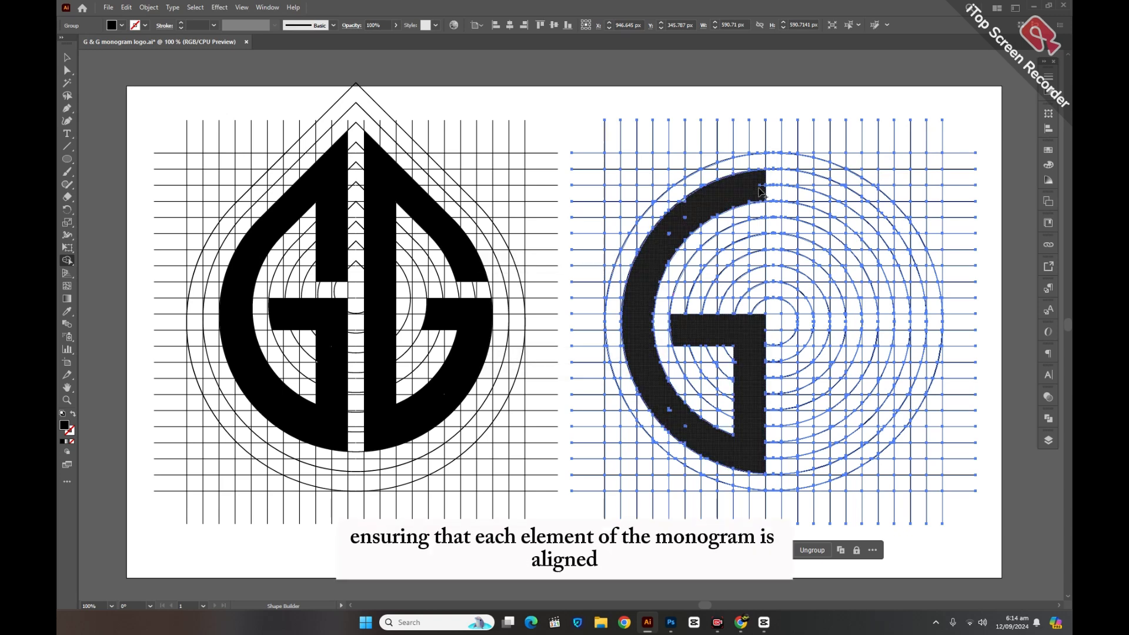
{"action": "left_click", "coordinate": [745, 266]}
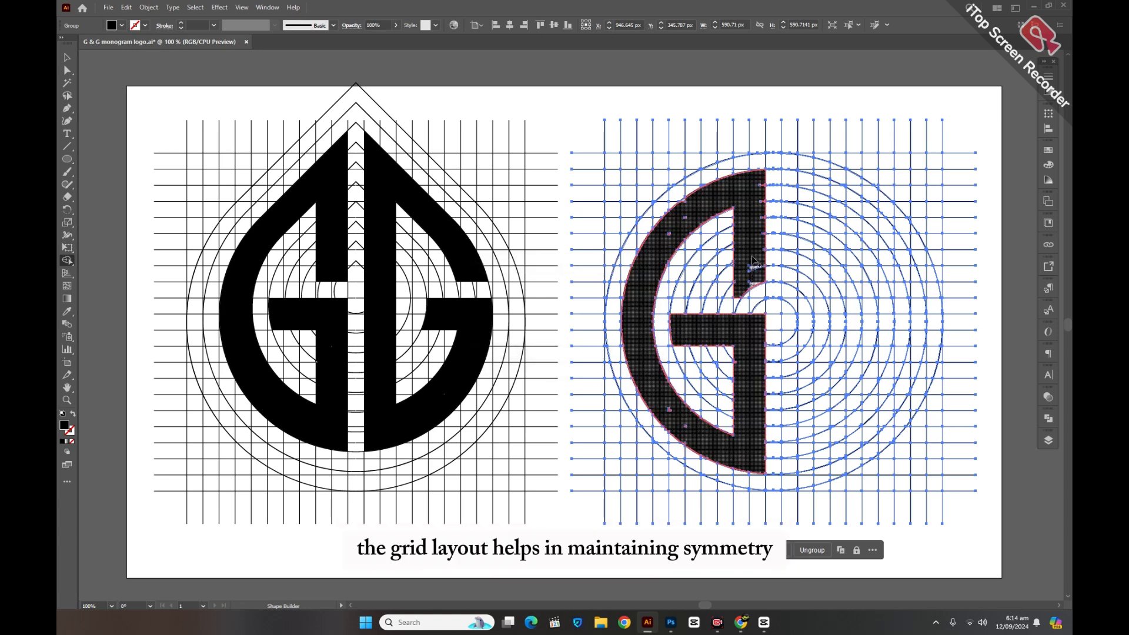
{"action": "left_click", "coordinate": [751, 276]}
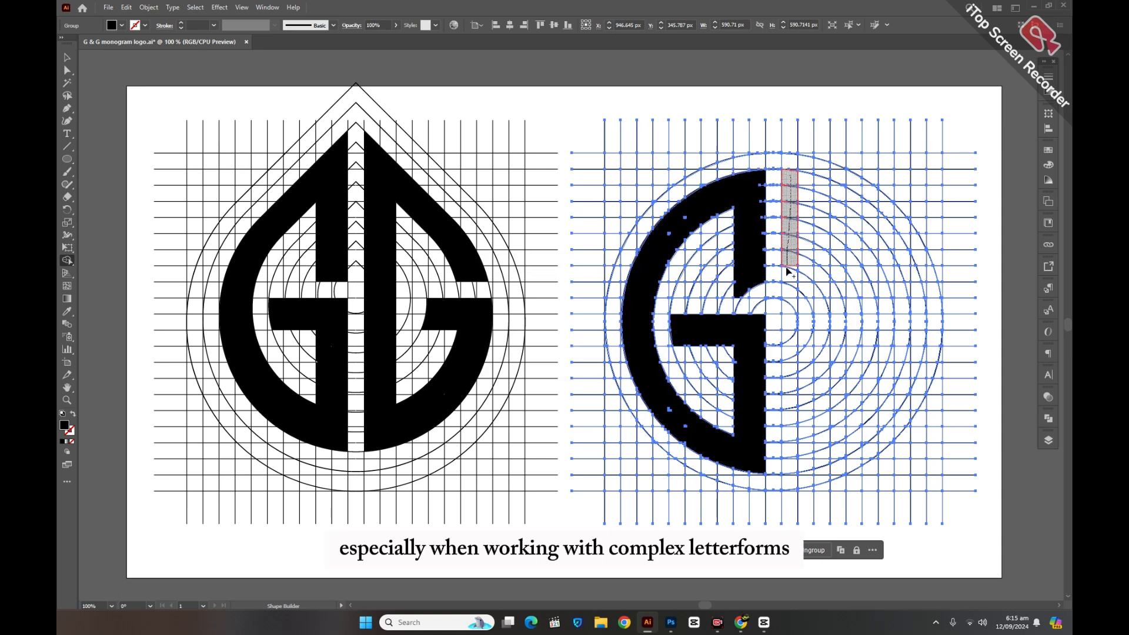
Merge circle grid cells into the second G's full-height vertical stem, two columns wide, leaving a one-column gap beside the first G.
{"action": "left_click_drag", "start_coordinate": [788, 271], "coordinate": [791, 332]}
{"action": "left_click_drag", "start_coordinate": [789, 447], "coordinate": [804, 453]}
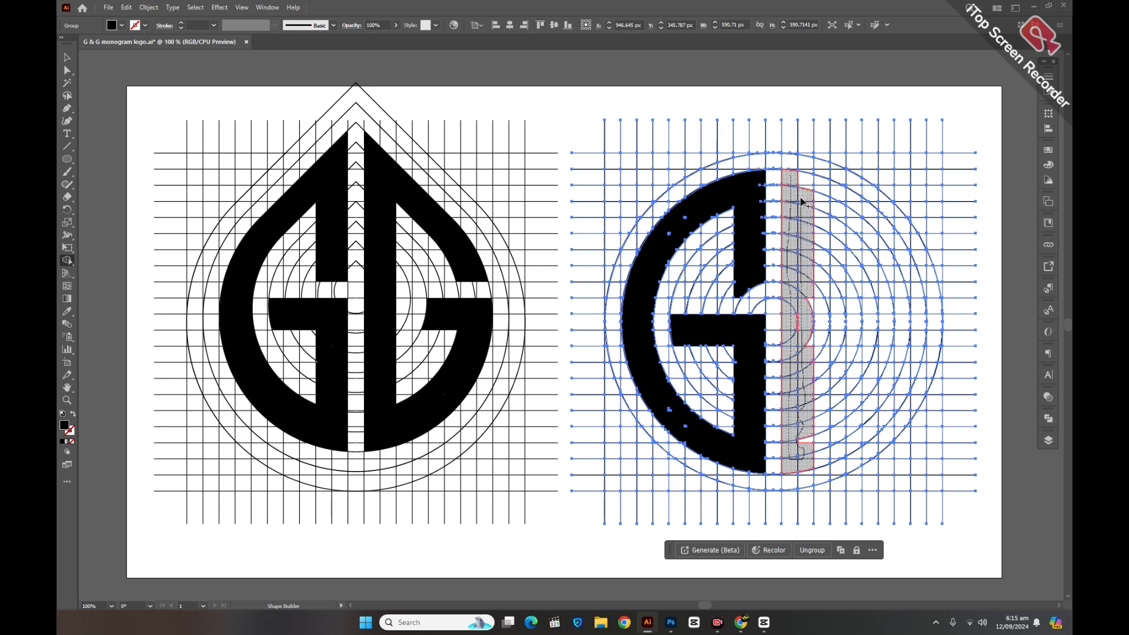
{"action": "left_click_drag", "start_coordinate": [801, 202], "coordinate": [801, 194]}
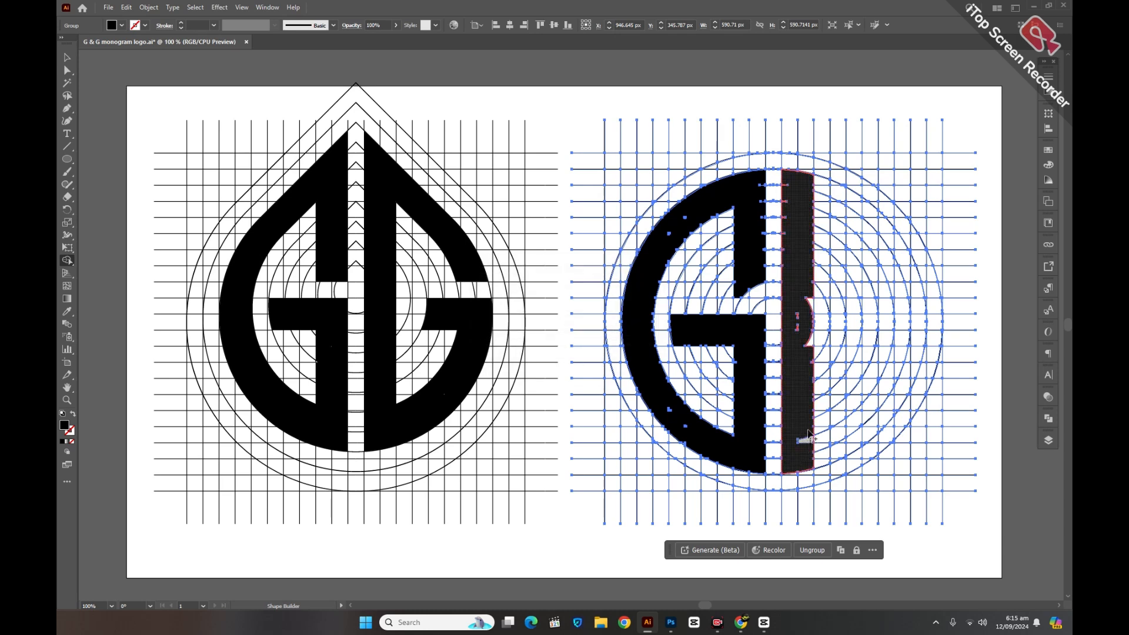
{"action": "left_click_drag", "start_coordinate": [807, 430], "coordinate": [807, 440]}
{"action": "left_click_drag", "start_coordinate": [808, 352], "coordinate": [810, 301]}
Build the second G's upper curved arm from circle grid cells and fill the gaps along the curve.
{"action": "mouse_move", "coordinate": [799, 188]}
{"action": "left_mouse_down"}
{"action": "mouse_move", "coordinate": [859, 216]}
{"action": "mouse_move", "coordinate": [810, 196]}
{"action": "mouse_move", "coordinate": [853, 209]}
{"action": "mouse_move", "coordinate": [834, 188]}
{"action": "mouse_move", "coordinate": [901, 302]}
{"action": "mouse_move", "coordinate": [895, 287]}
{"action": "mouse_move", "coordinate": [912, 288]}
{"action": "mouse_move", "coordinate": [896, 242]}
{"action": "mouse_move", "coordinate": [853, 205]}
{"action": "left_mouse_up"}
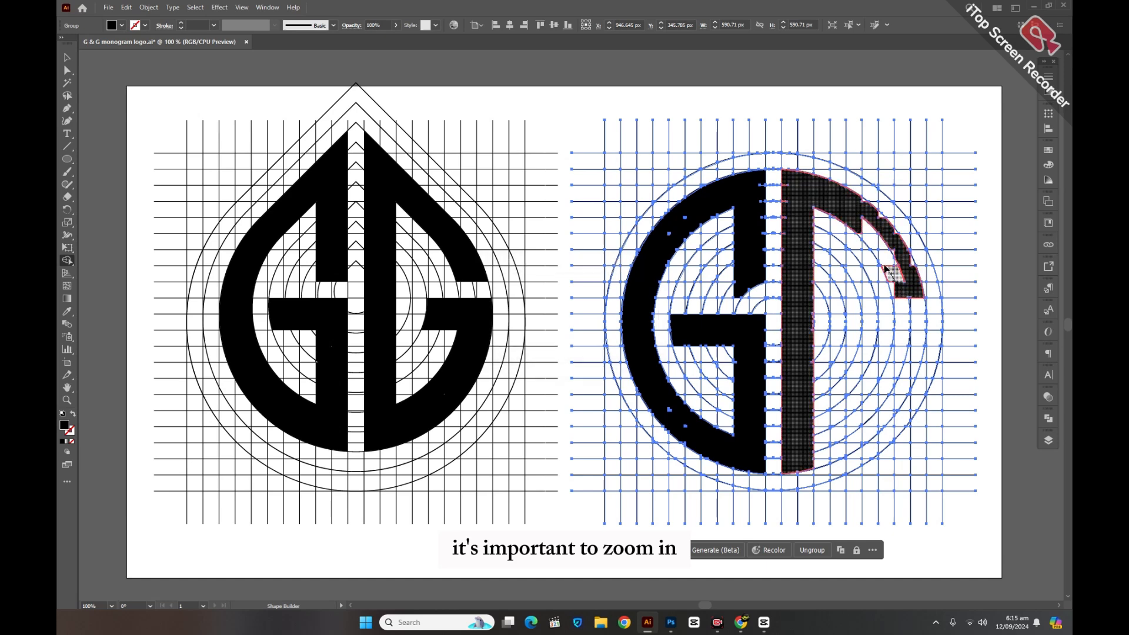
{"action": "left_click_drag", "start_coordinate": [887, 271], "coordinate": [874, 233]}
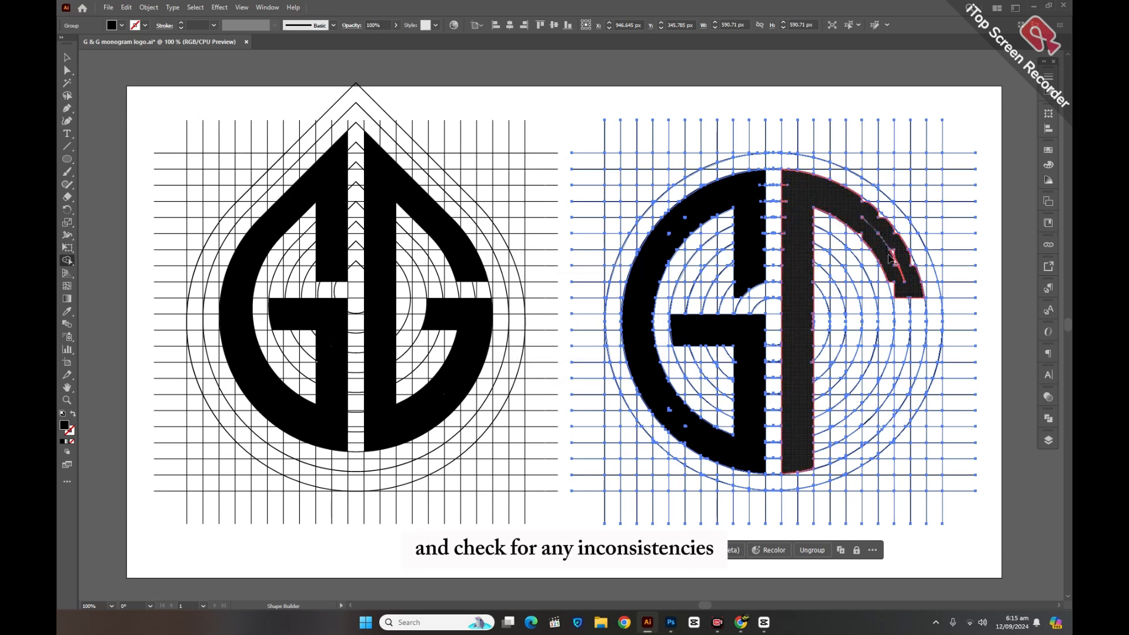
{"action": "left_click_drag", "start_coordinate": [902, 271], "coordinate": [907, 275]}
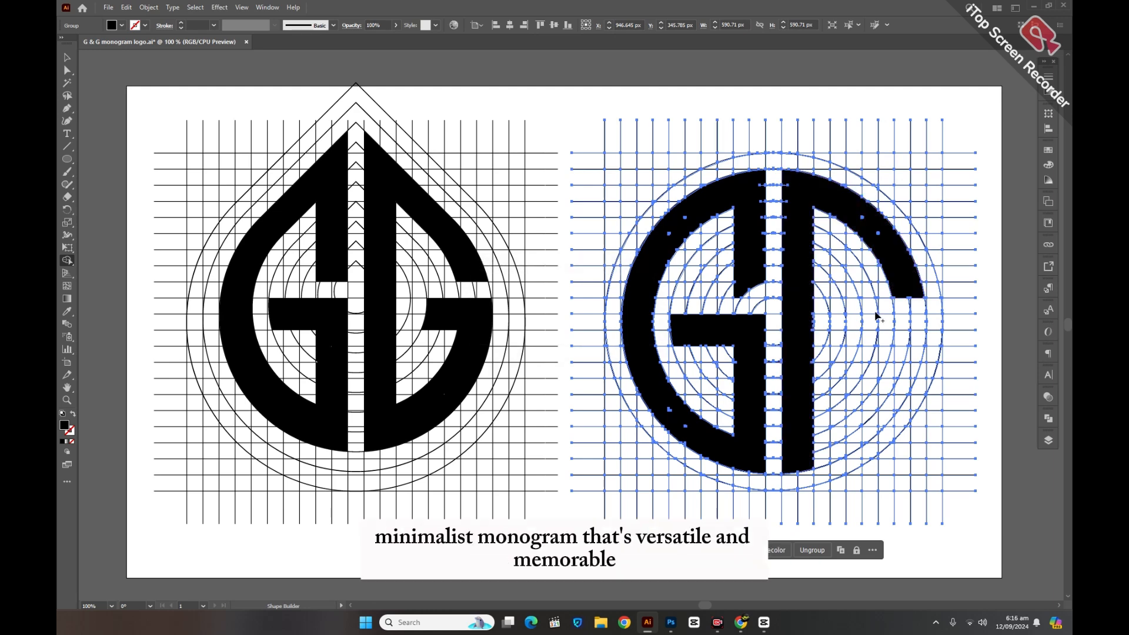
Build the second G's lower curved arm and short inner crossbar from circle grid cells, leaving an opening below the upper arm.
{"action": "mouse_move", "coordinate": [806, 453]}
{"action": "left_mouse_down"}
{"action": "mouse_move", "coordinate": [851, 434]}
{"action": "mouse_move", "coordinate": [813, 449]}
{"action": "mouse_move", "coordinate": [852, 441]}
{"action": "mouse_move", "coordinate": [831, 460]}
{"action": "left_mouse_up"}
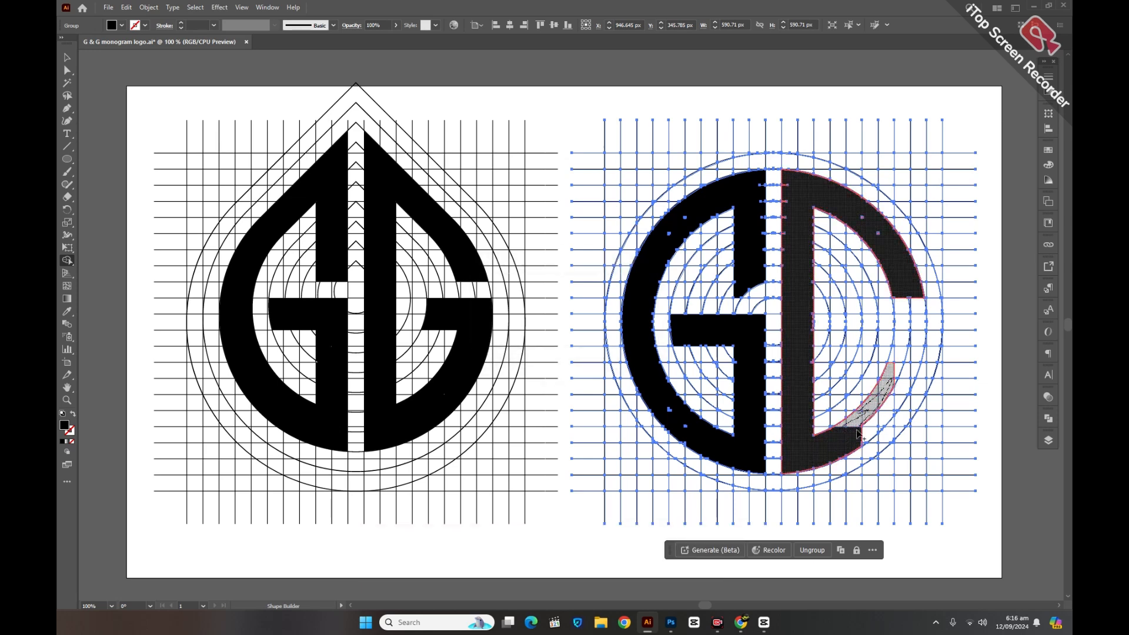
{"action": "left_click_drag", "start_coordinate": [911, 376], "coordinate": [910, 380]}
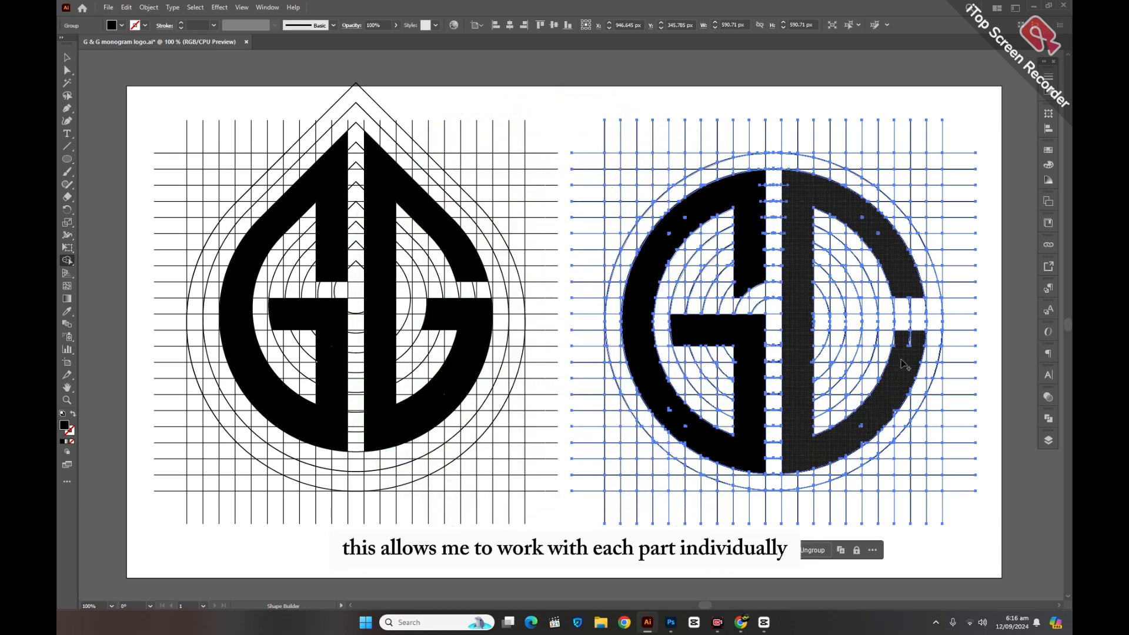
{"action": "left_click", "coordinate": [908, 323]}
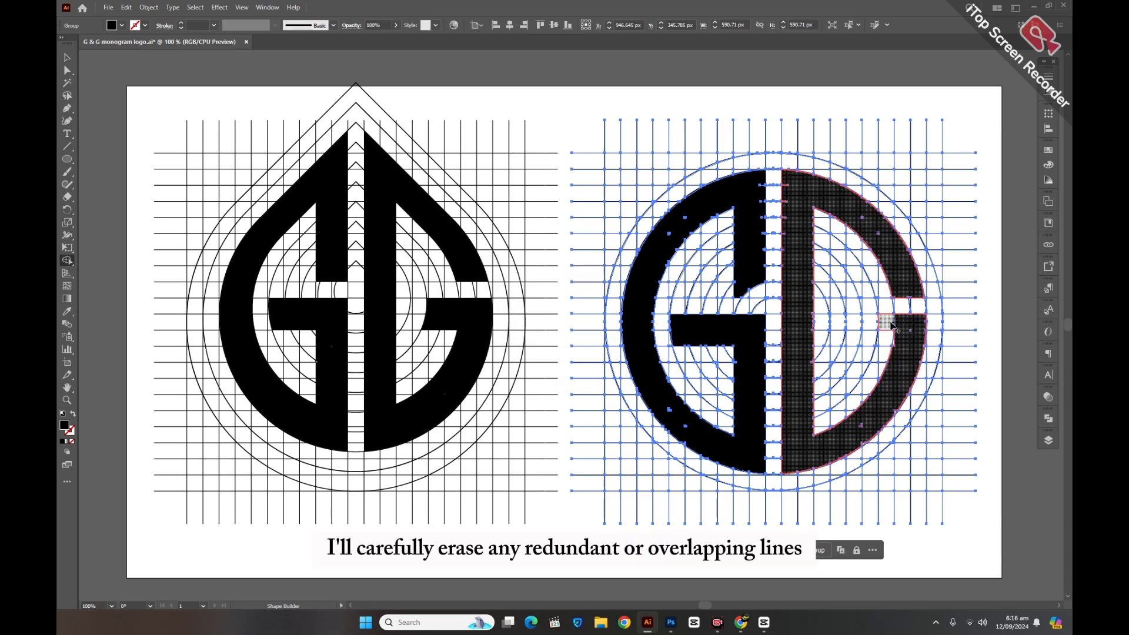
{"action": "left_click", "coordinate": [900, 336]}
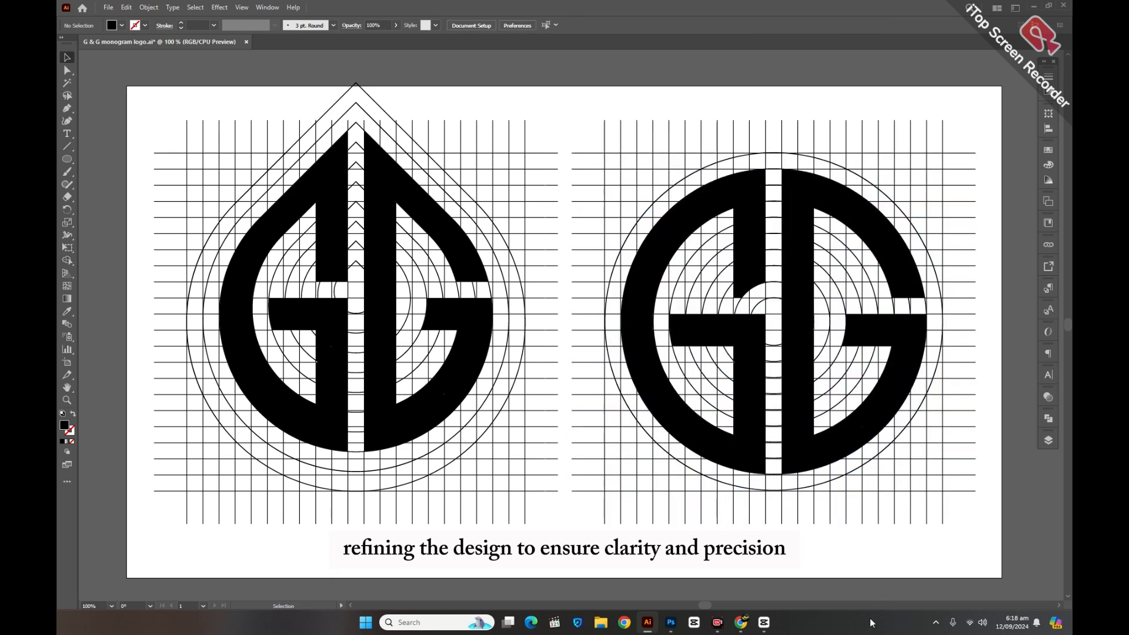
Ungroup the drop construction artwork twice to separate the letters from the grid, and select both G shapes.
{"action": "left_click", "coordinate": [430, 255]}
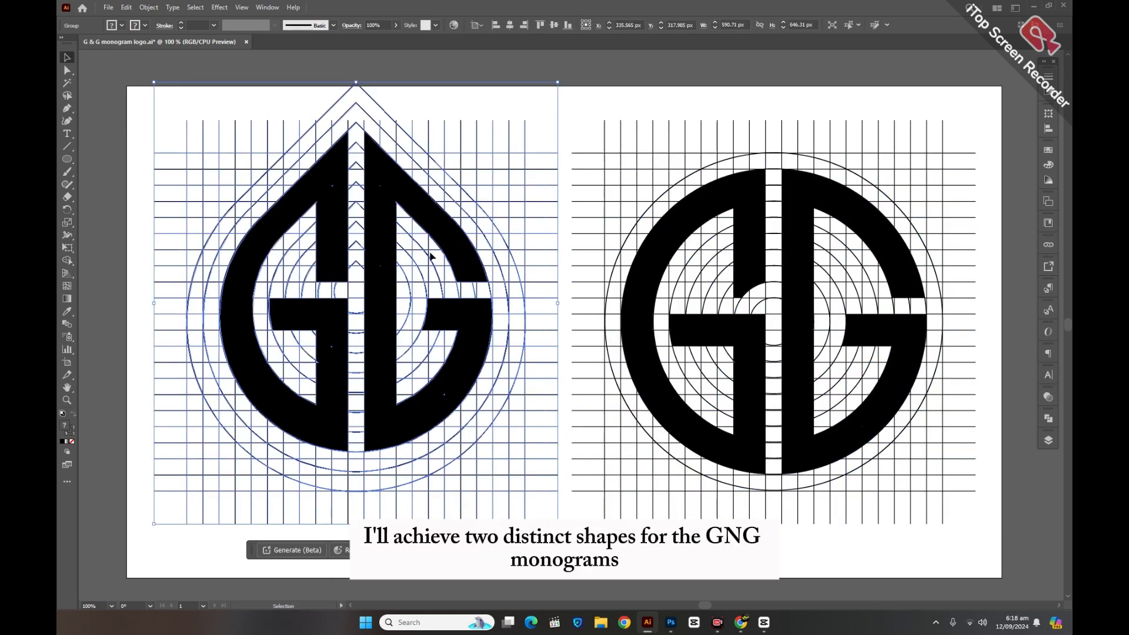
{"action": "right_click", "coordinate": [430, 256]}
{"action": "left_click", "coordinate": [456, 399]}
{"action": "left_click", "coordinate": [312, 188]}
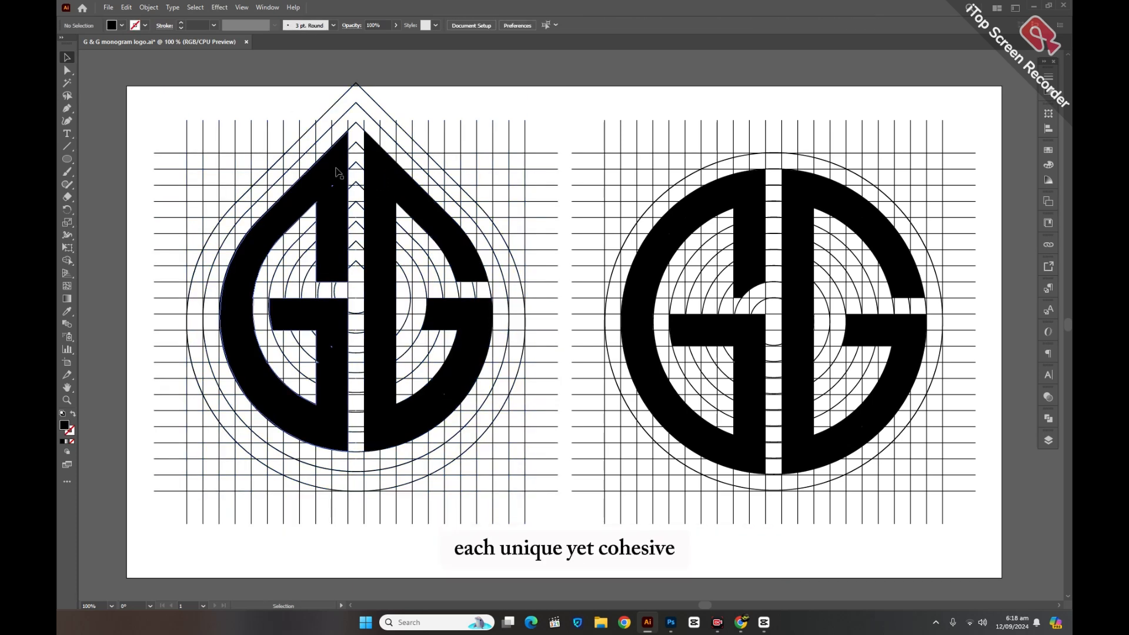
{"action": "right_click", "coordinate": [336, 171]}
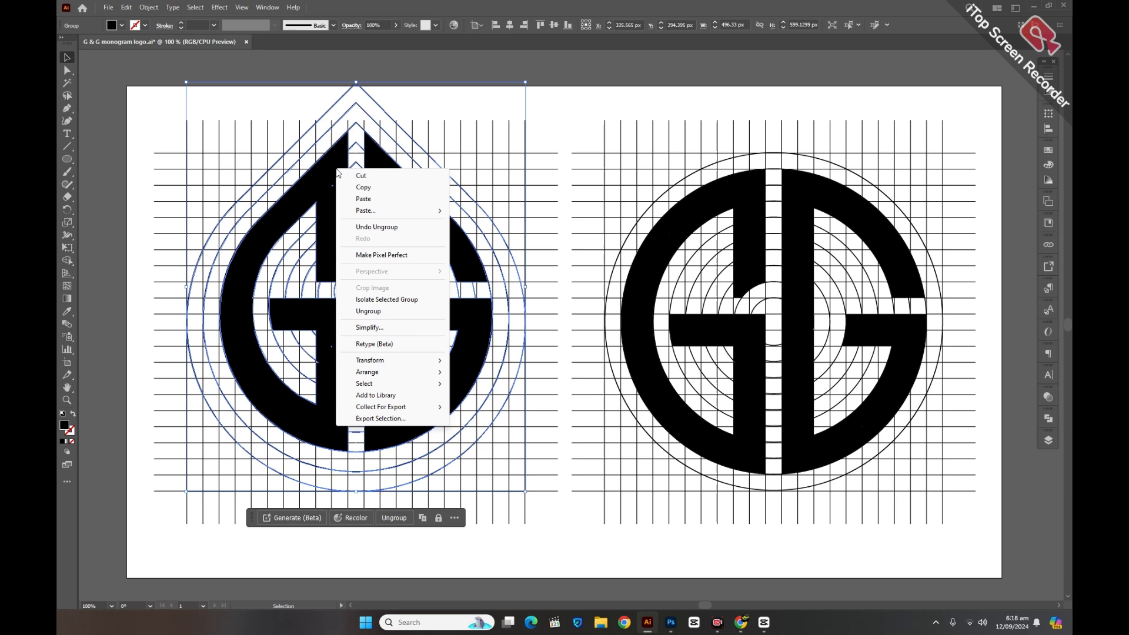
{"action": "left_click", "coordinate": [377, 311]}
{"action": "left_click", "coordinate": [290, 156]}
{"action": "left_click", "coordinate": [321, 190]}
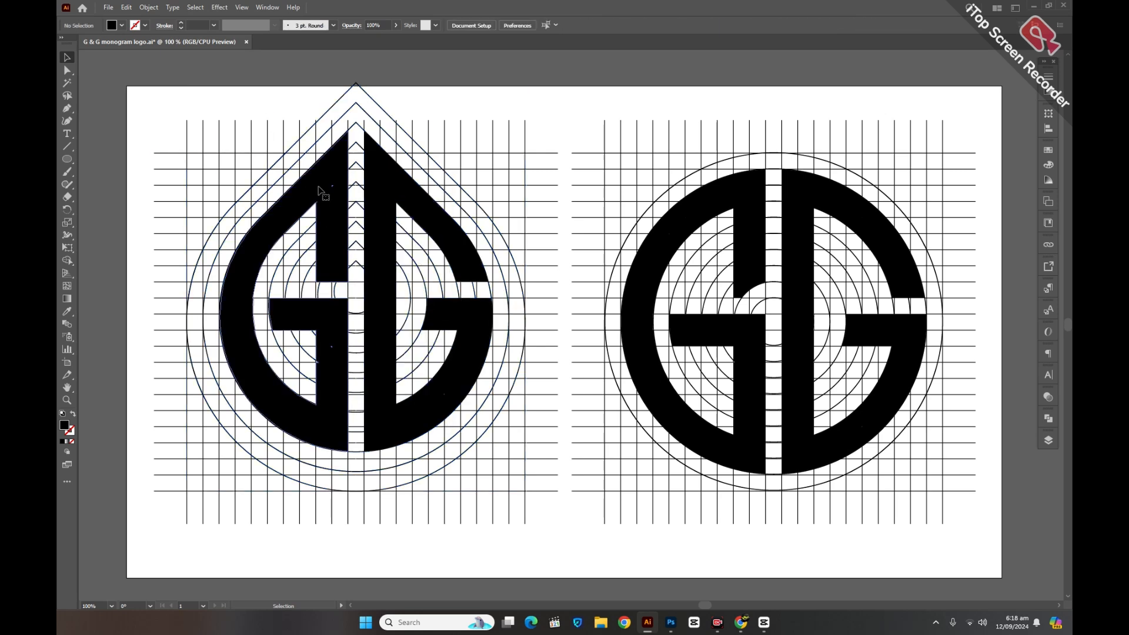
{"action": "left_click", "coordinate": [394, 201]}
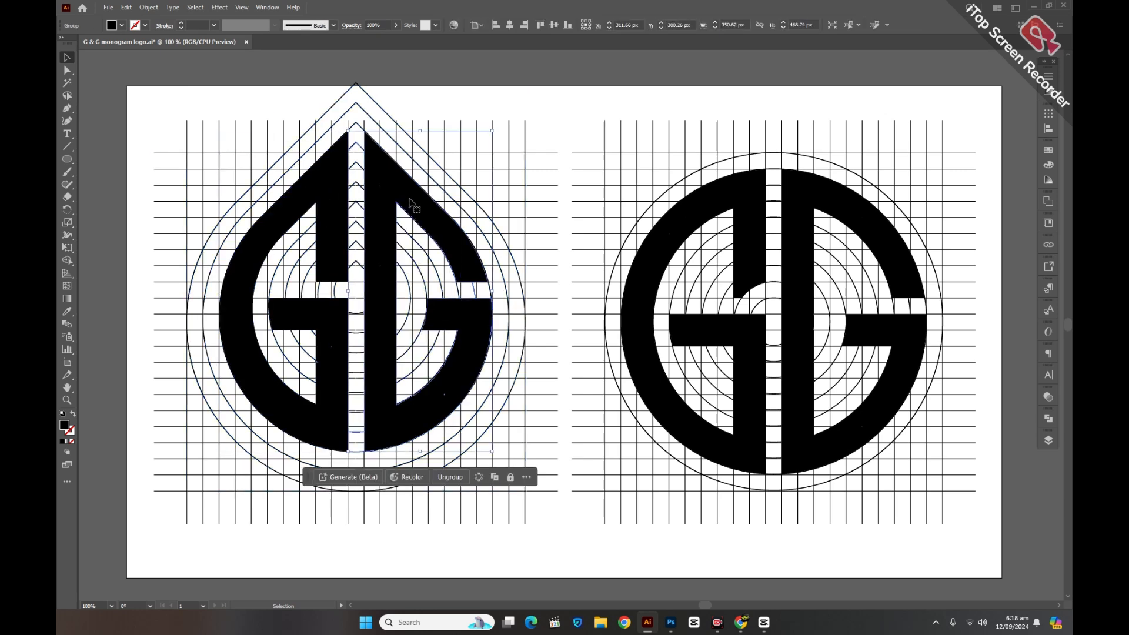
{"action": "left_click", "coordinate": [336, 187], "text": "shift"}
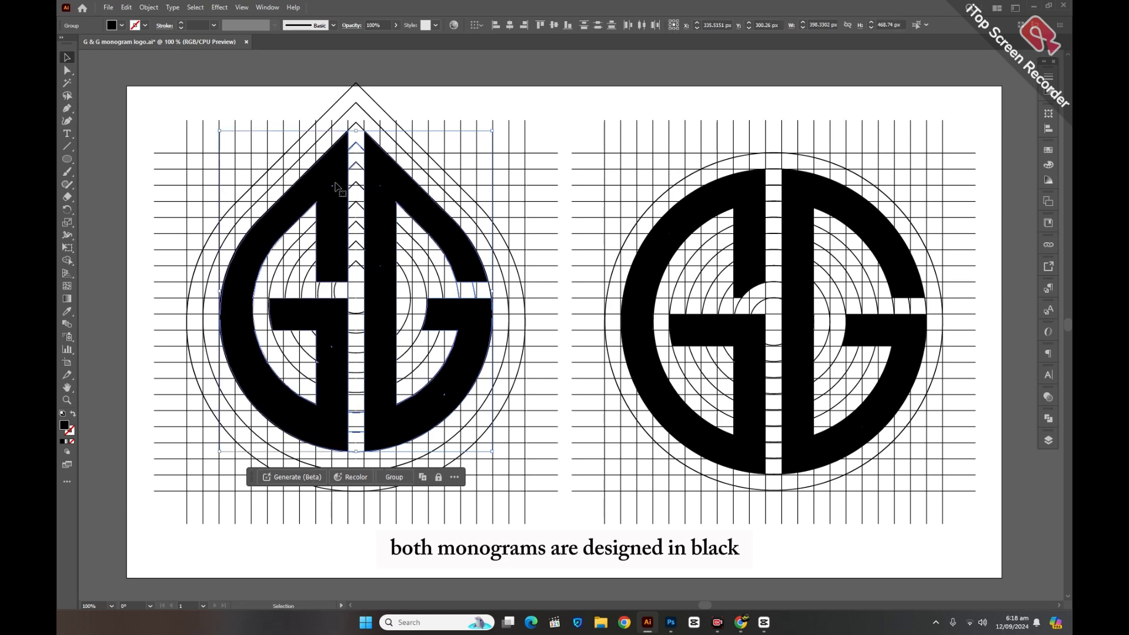
{"action": "left_click", "coordinate": [303, 118]}
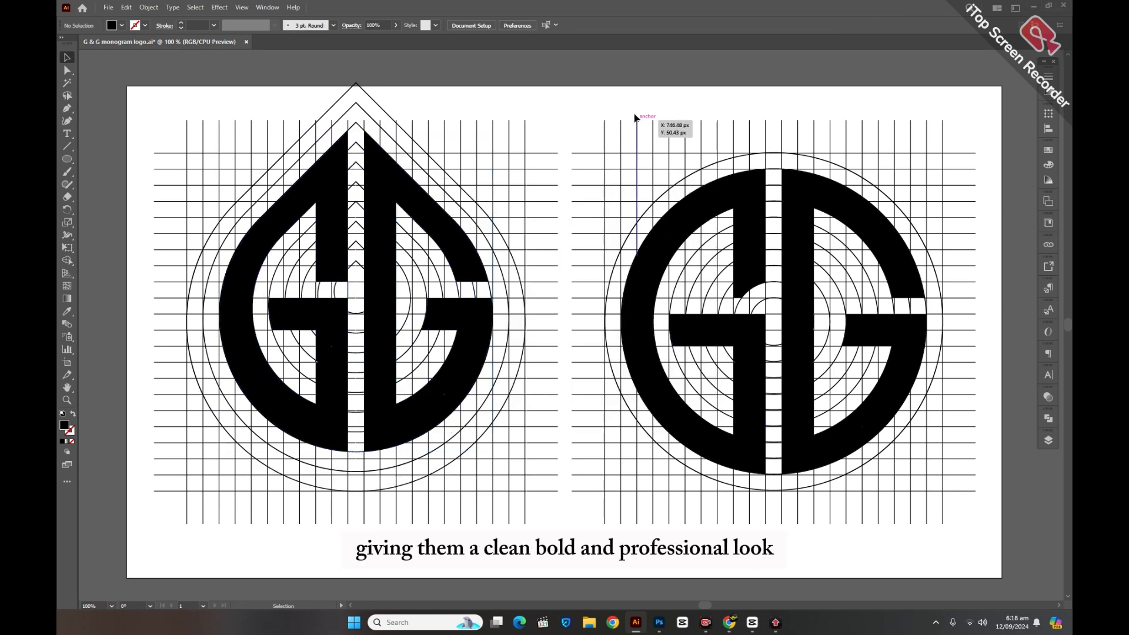
Ungroup the circle construction artwork three times to separate the two G shapes from the grid and circles.
{"action": "left_click_drag", "start_coordinate": [631, 96], "coordinate": [793, 294]}
{"action": "right_click", "coordinate": [765, 266]}
{"action": "left_click", "coordinate": [809, 413]}
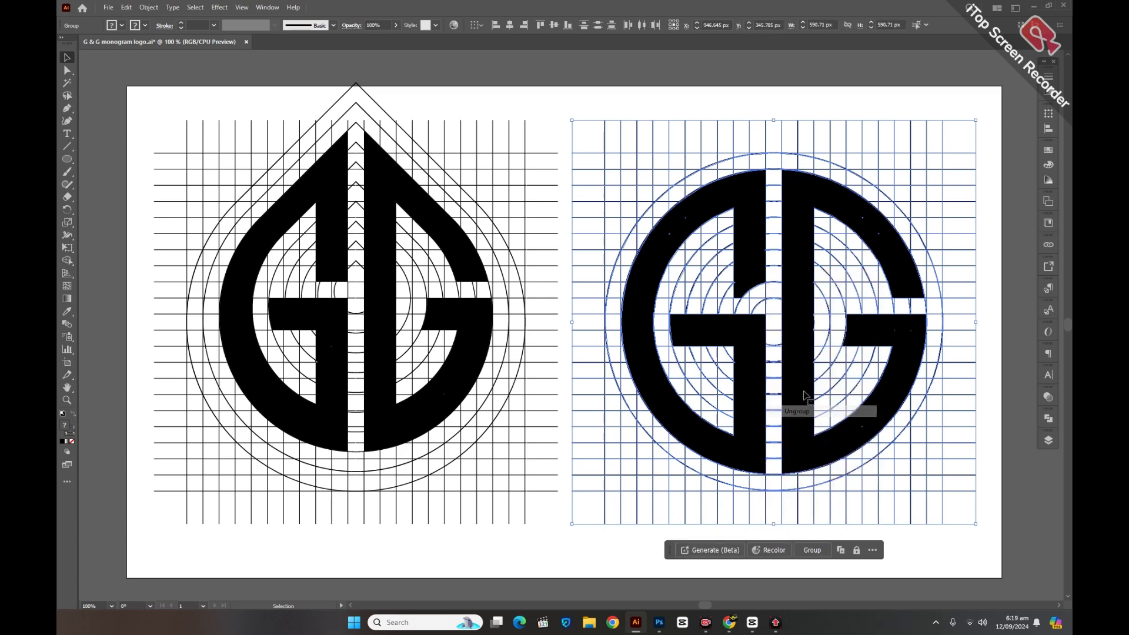
{"action": "left_click", "coordinate": [746, 188]}
{"action": "right_click", "coordinate": [746, 187]}
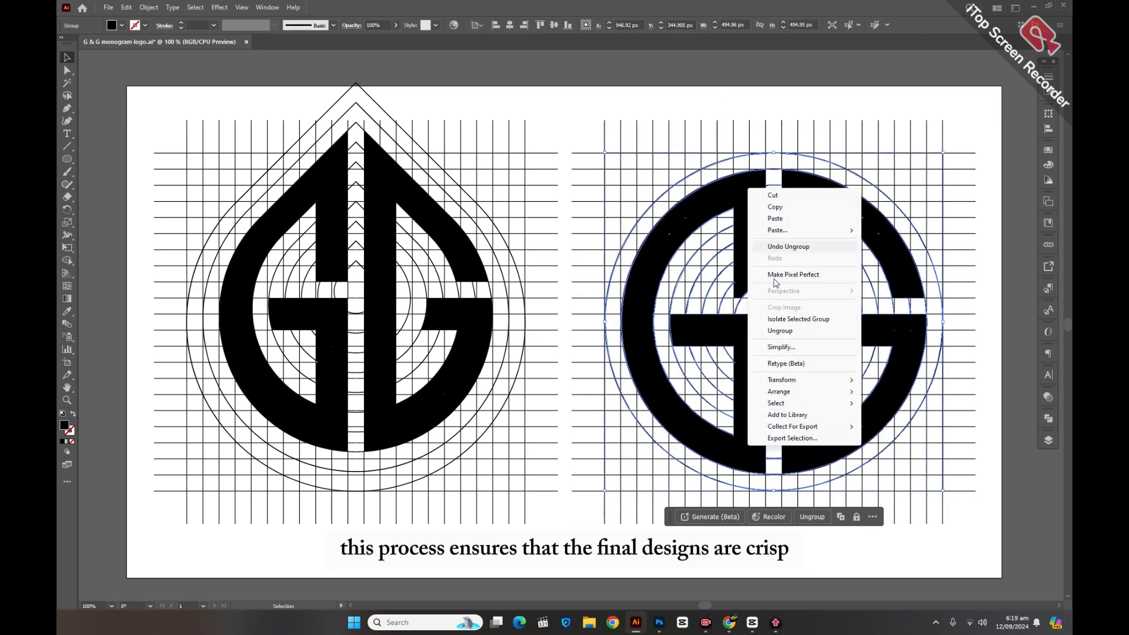
{"action": "left_click", "coordinate": [800, 330]}
{"action": "left_click", "coordinate": [742, 190]}
{"action": "right_click", "coordinate": [742, 191]}
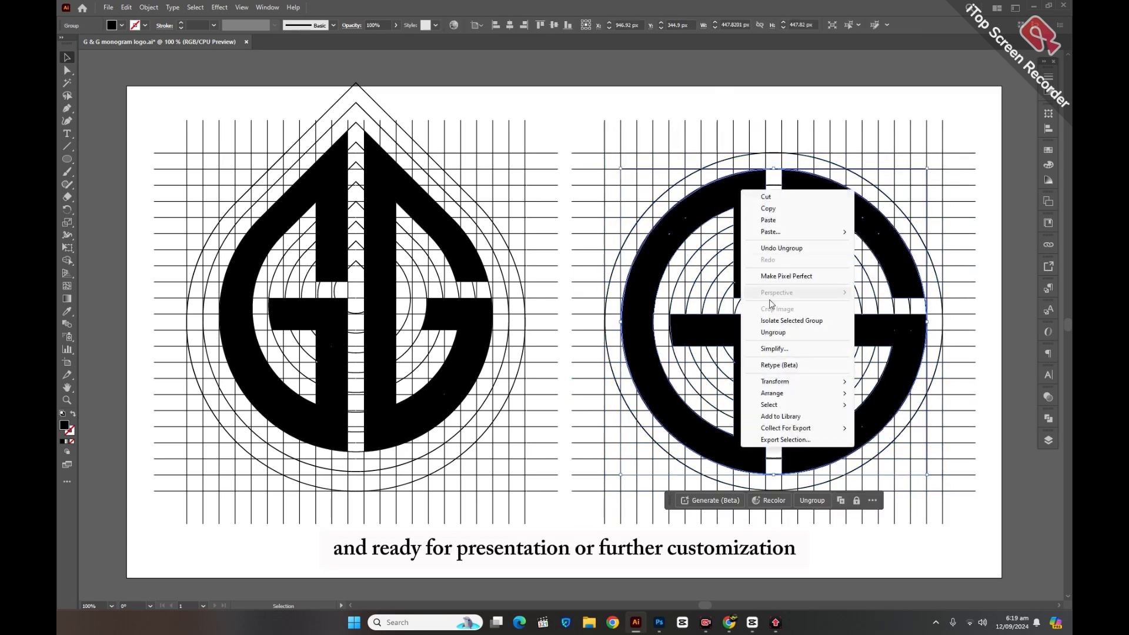
{"action": "left_click", "coordinate": [773, 332]}
{"action": "left_click", "coordinate": [748, 204]}
{"action": "right_click", "coordinate": [748, 204]}
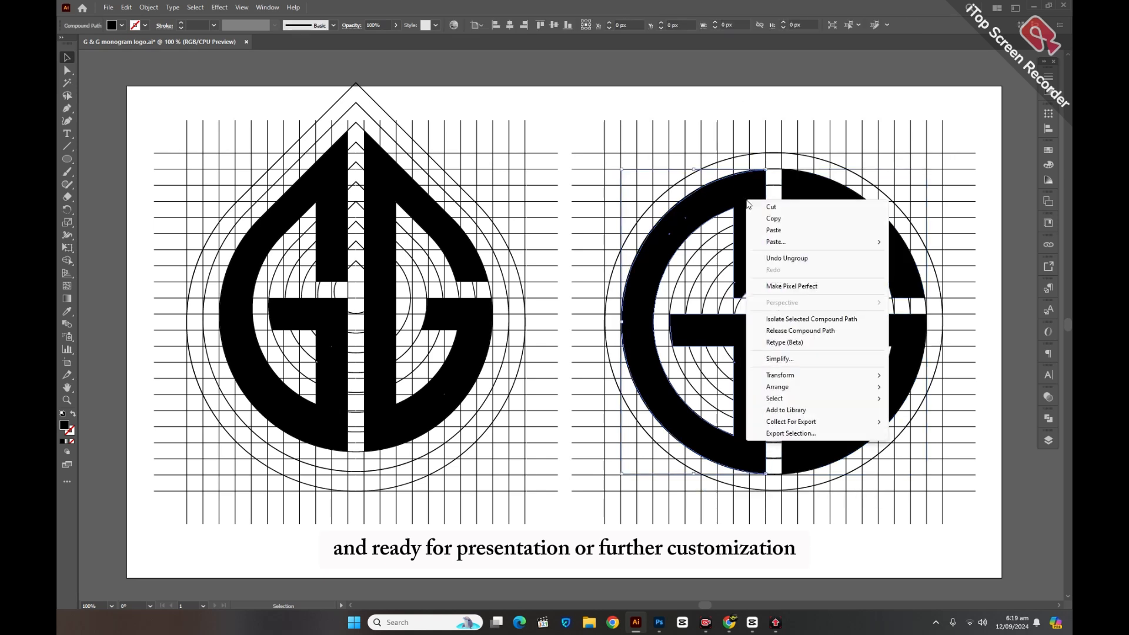
{"action": "left_click", "coordinate": [774, 114]}
Release the compound path of the circle monogram's second G and group both circle G shapes.
{"action": "left_click", "coordinate": [817, 198]}
{"action": "right_click", "coordinate": [817, 198]}
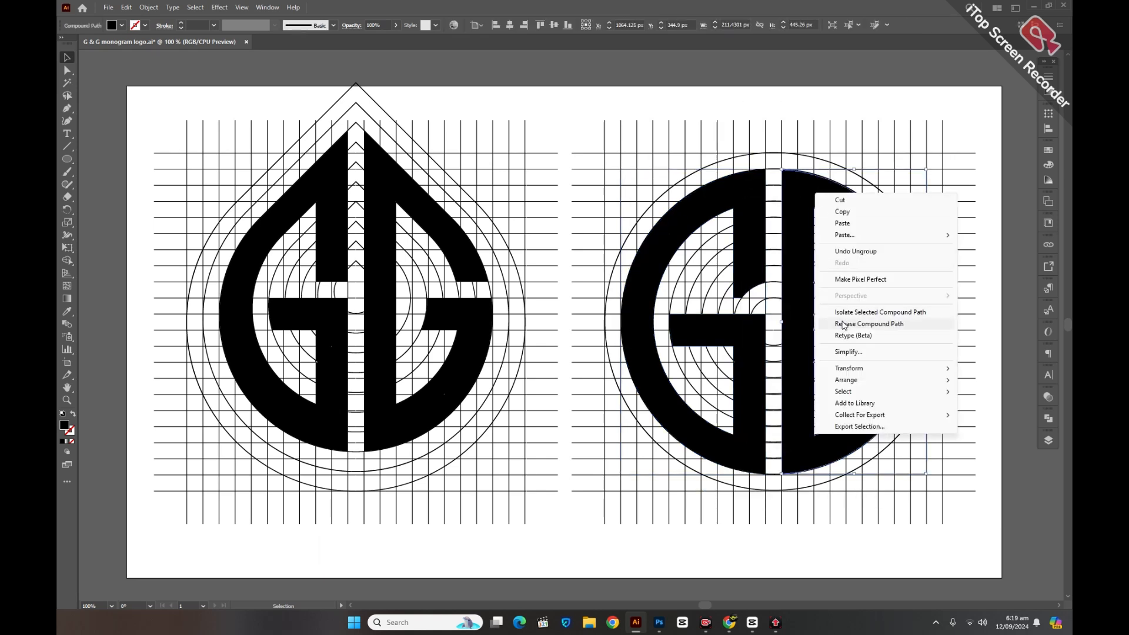
{"action": "left_click", "coordinate": [844, 324]}
{"action": "left_click", "coordinate": [806, 96]}
{"action": "left_click", "coordinate": [750, 235]}
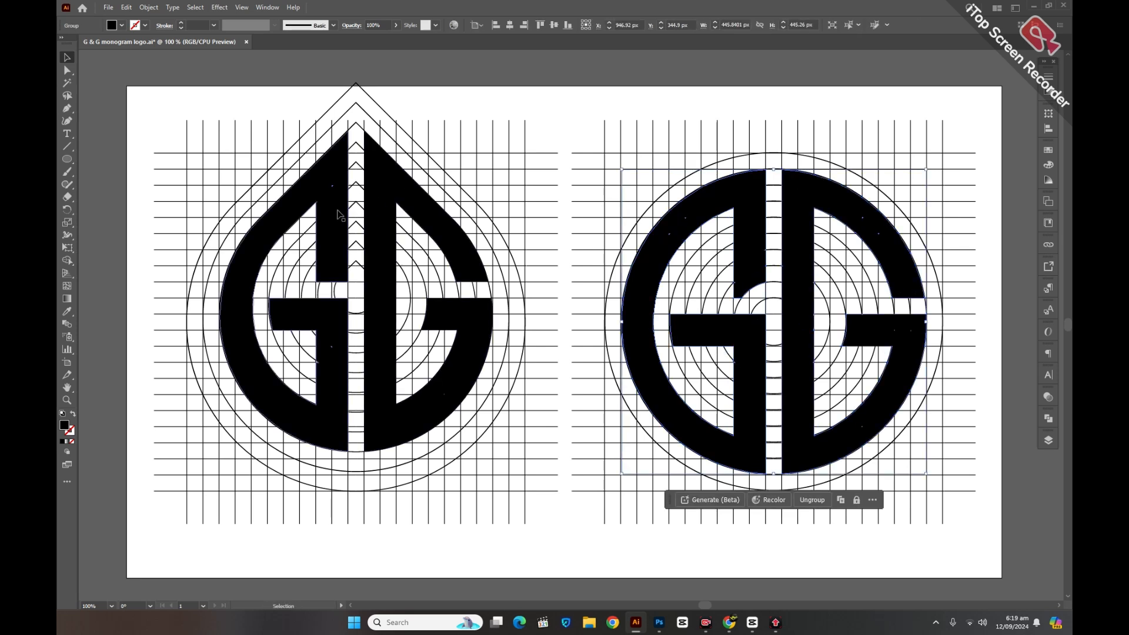
Ungroup the drop monogram's first and second G so each letter is a separate shape.
{"action": "right_click", "coordinate": [332, 187]}
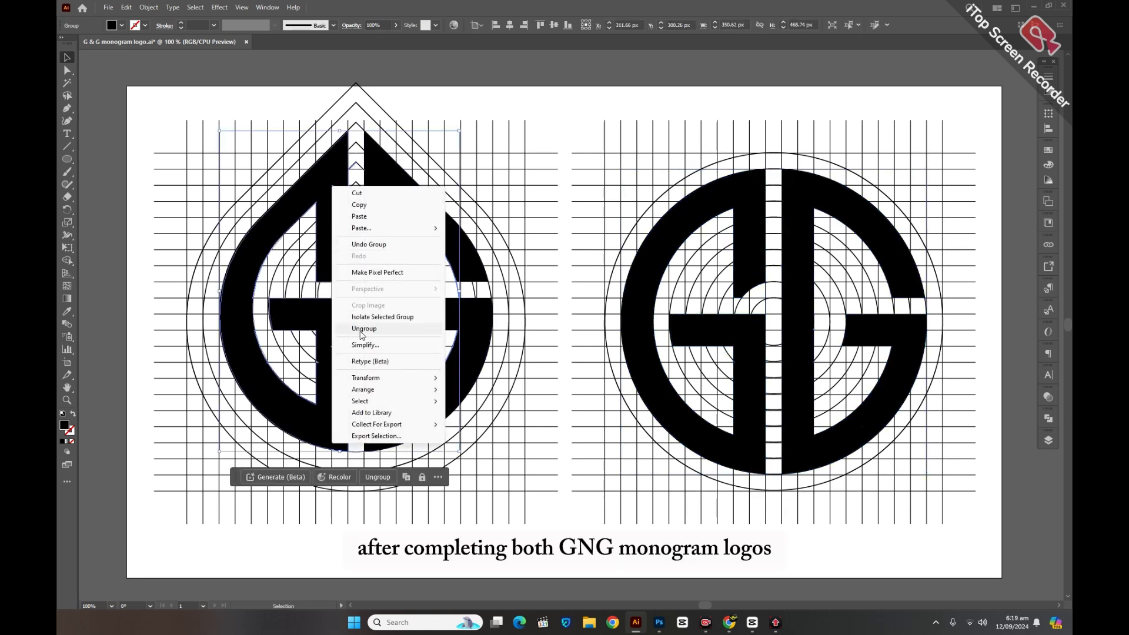
{"action": "left_click", "coordinate": [364, 328]}
{"action": "left_click", "coordinate": [317, 184]}
{"action": "right_click", "coordinate": [317, 184]}
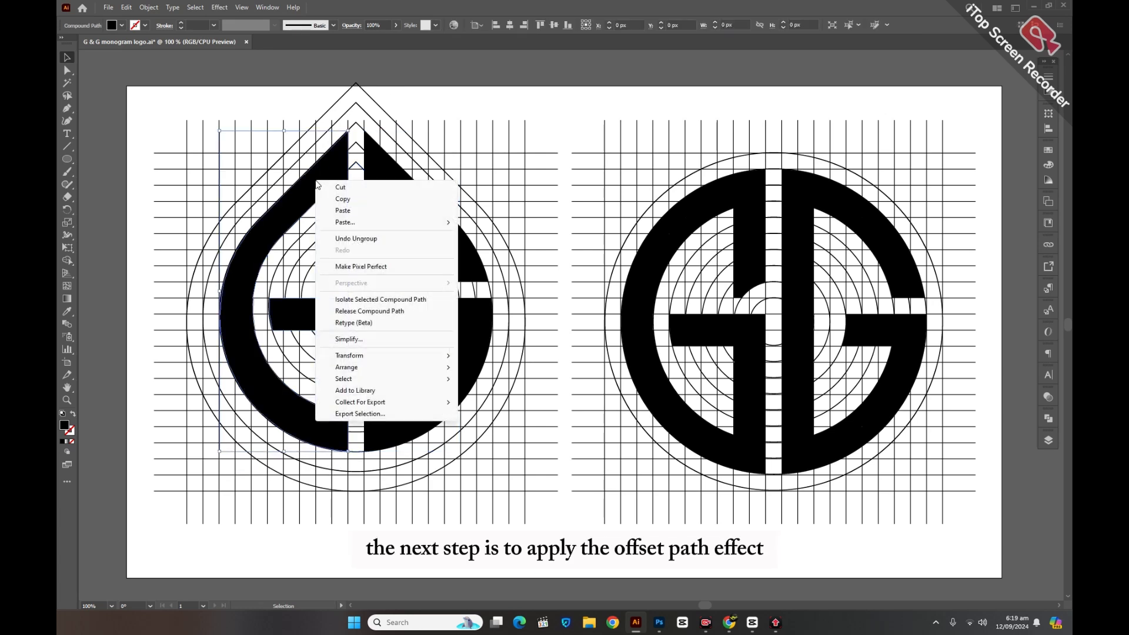
{"action": "left_click", "coordinate": [456, 109]}
{"action": "left_click", "coordinate": [393, 183]}
{"action": "right_click", "coordinate": [393, 183]}
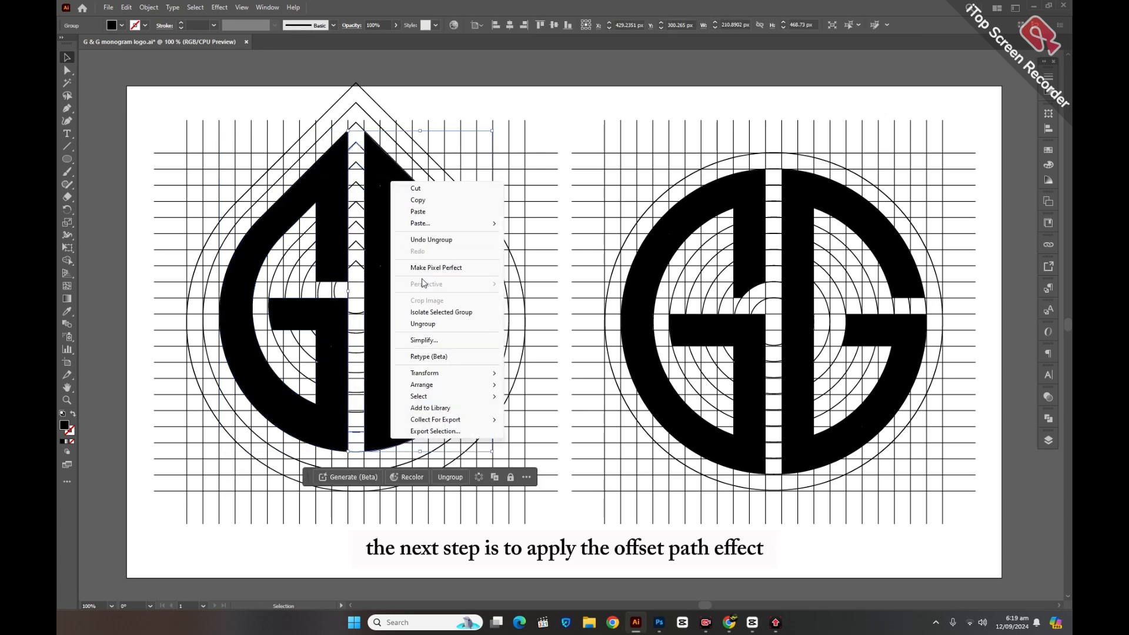
{"action": "left_click", "coordinate": [423, 324]}
Select both G shapes of the drop monogram and group them as one logo.
{"action": "left_click", "coordinate": [441, 164]}
{"action": "right_click", "coordinate": [386, 189]}
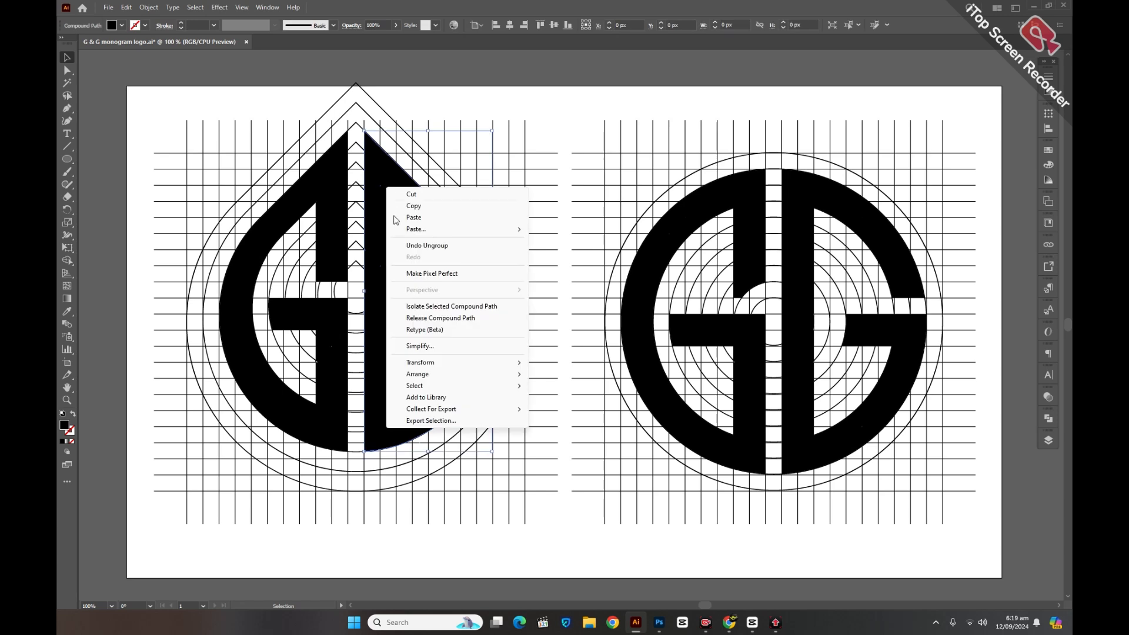
{"action": "left_click", "coordinate": [388, 187]}
{"action": "left_click", "coordinate": [332, 178], "text": "shift"}
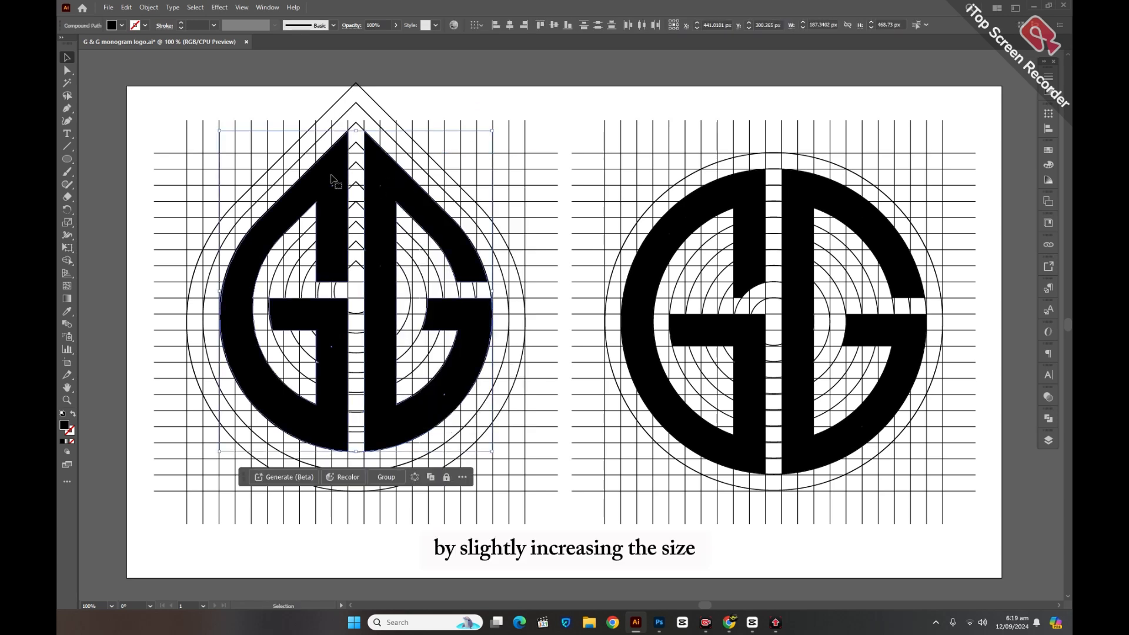
{"action": "key", "text": "ctrl+g"}
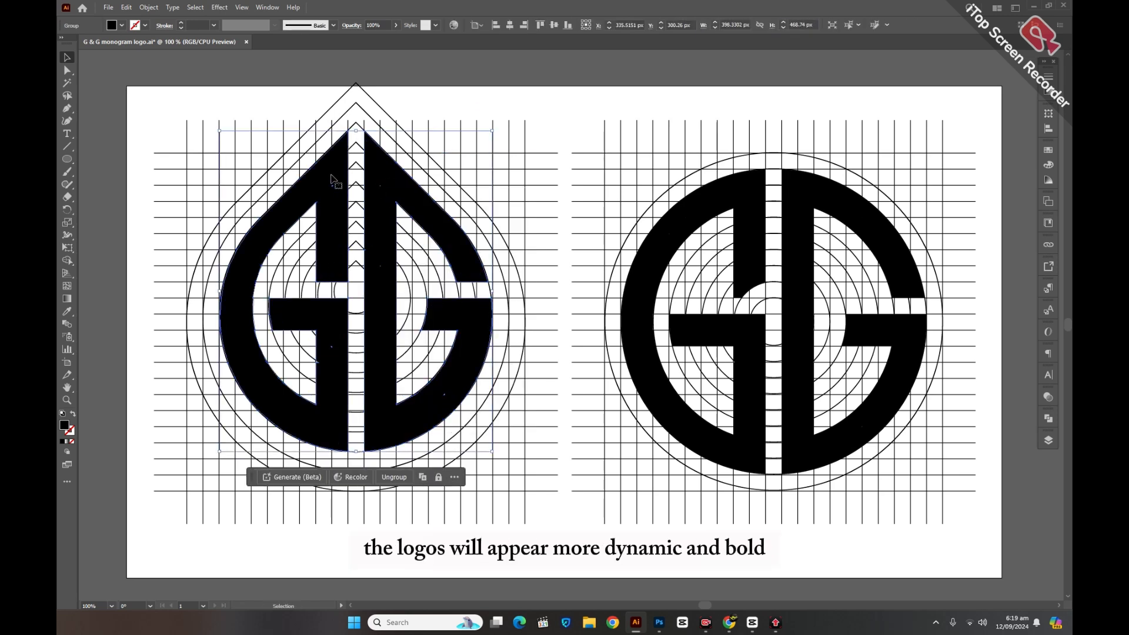
Delete the construction grid lines, drop outlines and circles around both monograms, keeping only the black letters.
{"action": "left_click", "coordinate": [874, 591]}
{"action": "left_click_drag", "start_coordinate": [155, 100], "coordinate": [547, 531]}
{"action": "key", "text": "Delete"}
{"action": "left_click_drag", "start_coordinate": [529, 143], "coordinate": [977, 541]}
{"action": "key", "text": "Delete"}
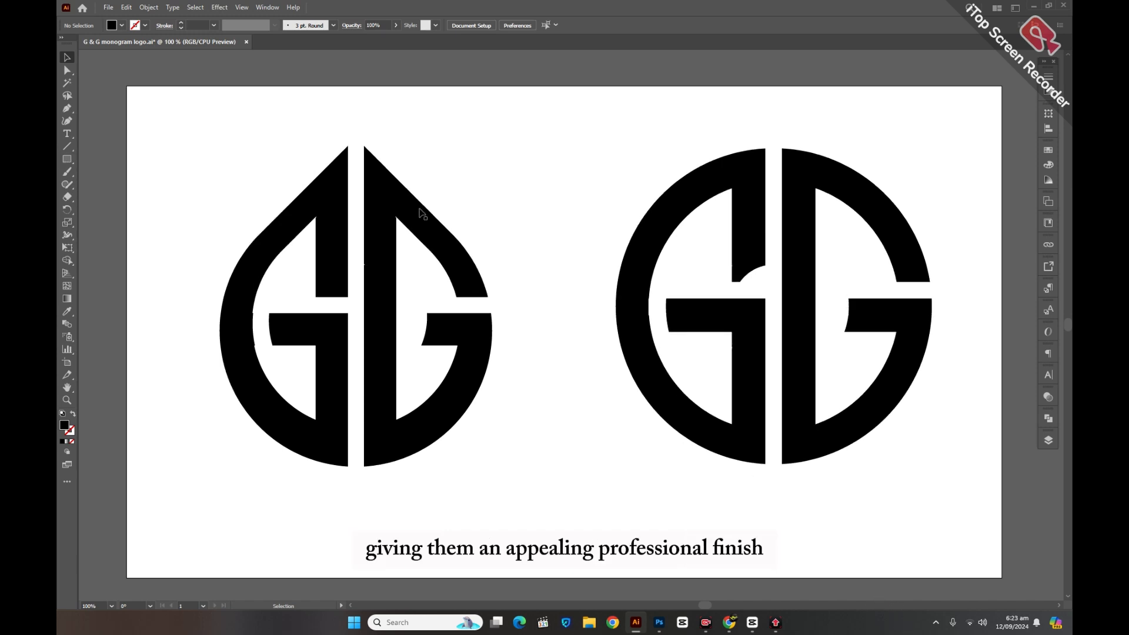
Apply an Offset Path effect of 4 px with Miter joins and a miter limit of 4 to both monograms.
{"action": "left_click_drag", "start_coordinate": [275, 125], "coordinate": [704, 289]}
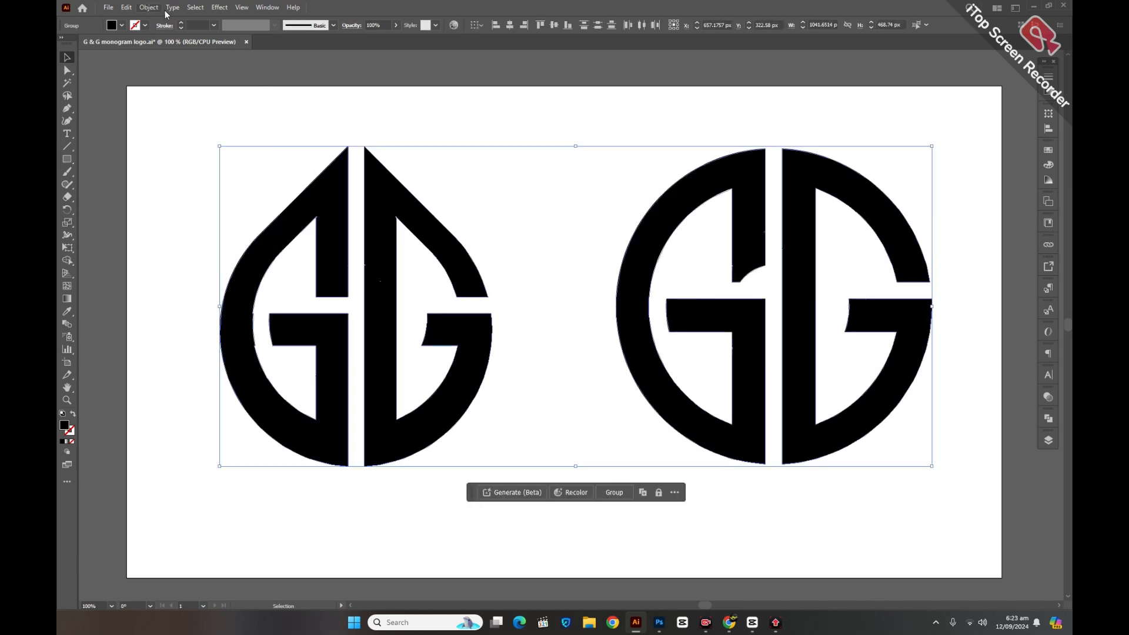
{"action": "left_click", "coordinate": [219, 7]}
{"action": "mouse_move", "coordinate": [312, 102]}
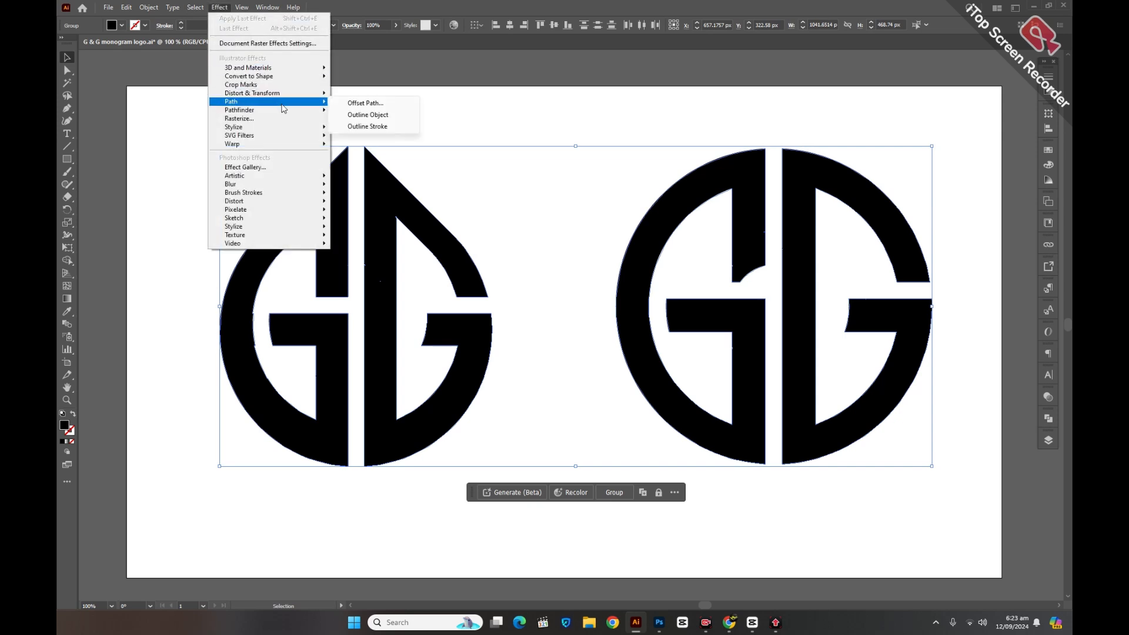
{"action": "left_click", "coordinate": [364, 101]}
{"action": "left_click_drag", "start_coordinate": [868, 172], "coordinate": [570, 129]}
{"action": "left_click", "coordinate": [552, 147]}
{"action": "key", "text": "Down"}
{"action": "key", "text": "Down"}
{"action": "key", "text": "Down"}
{"action": "key", "text": "Down"}
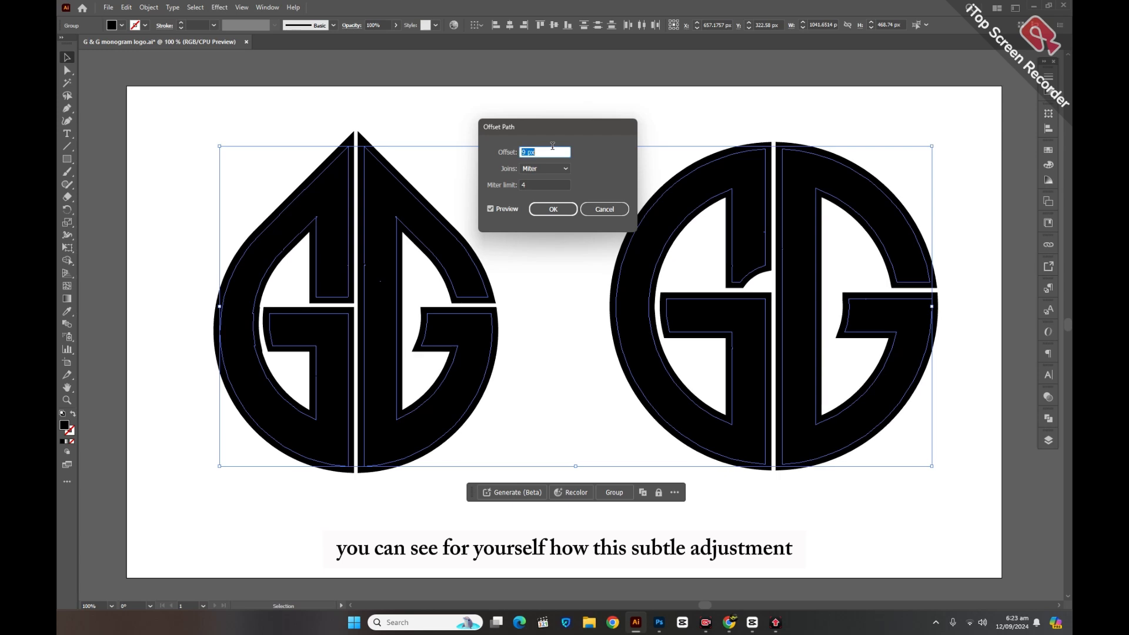
{"action": "key", "text": "Down"}
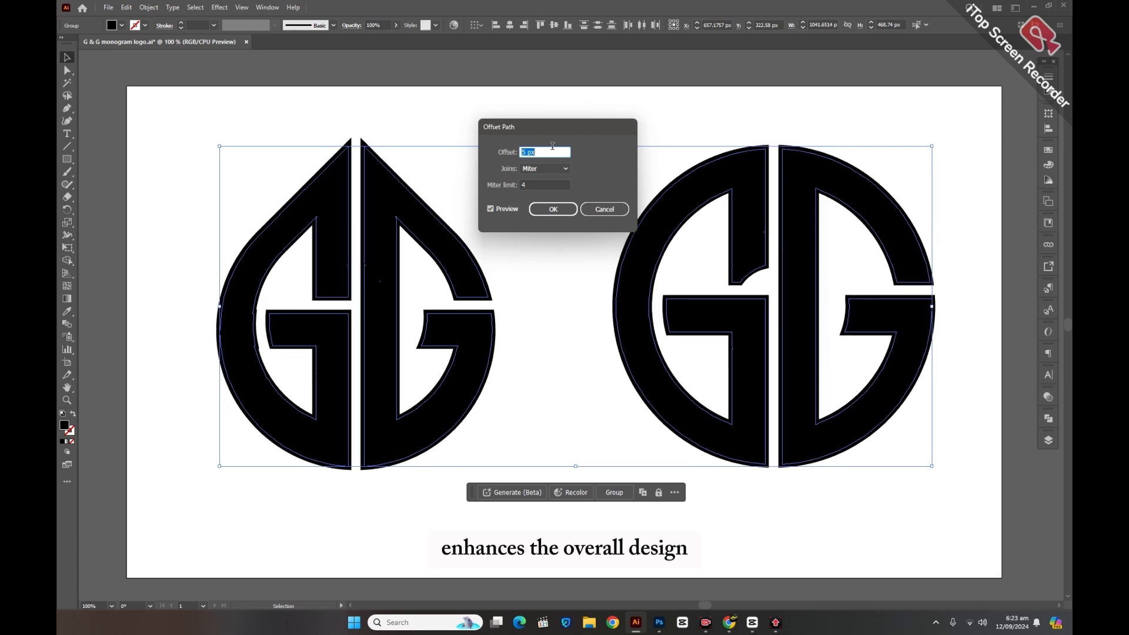
{"action": "key", "text": "Down"}
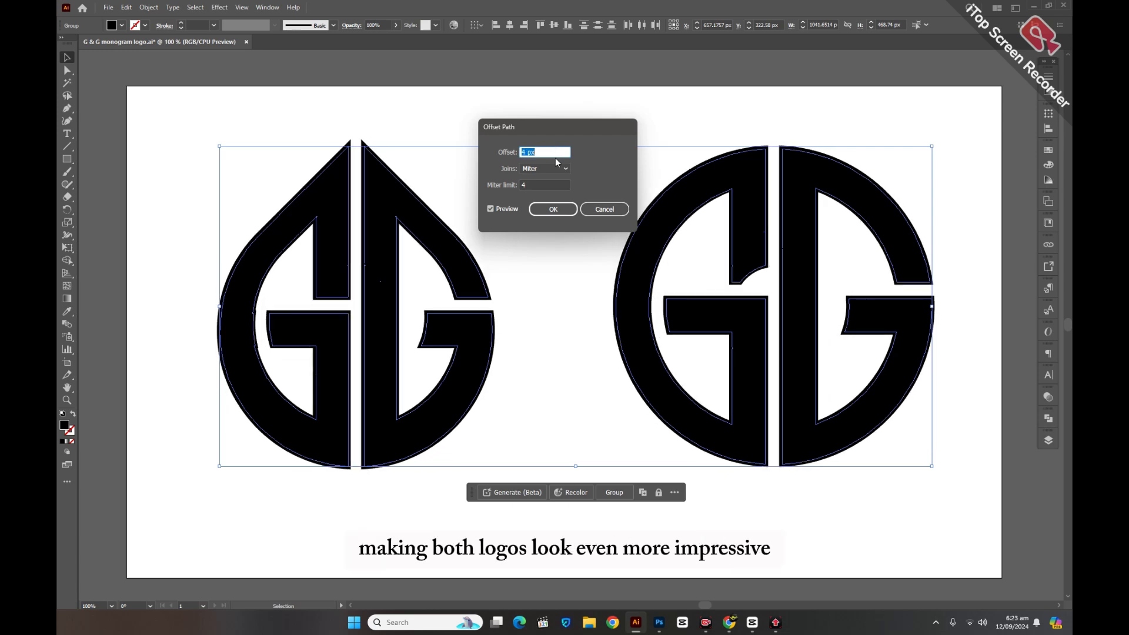
{"action": "left_click", "coordinate": [552, 209]}
Expand the appearance of both offset monograms and deselect them.
{"action": "left_click", "coordinate": [149, 7]}
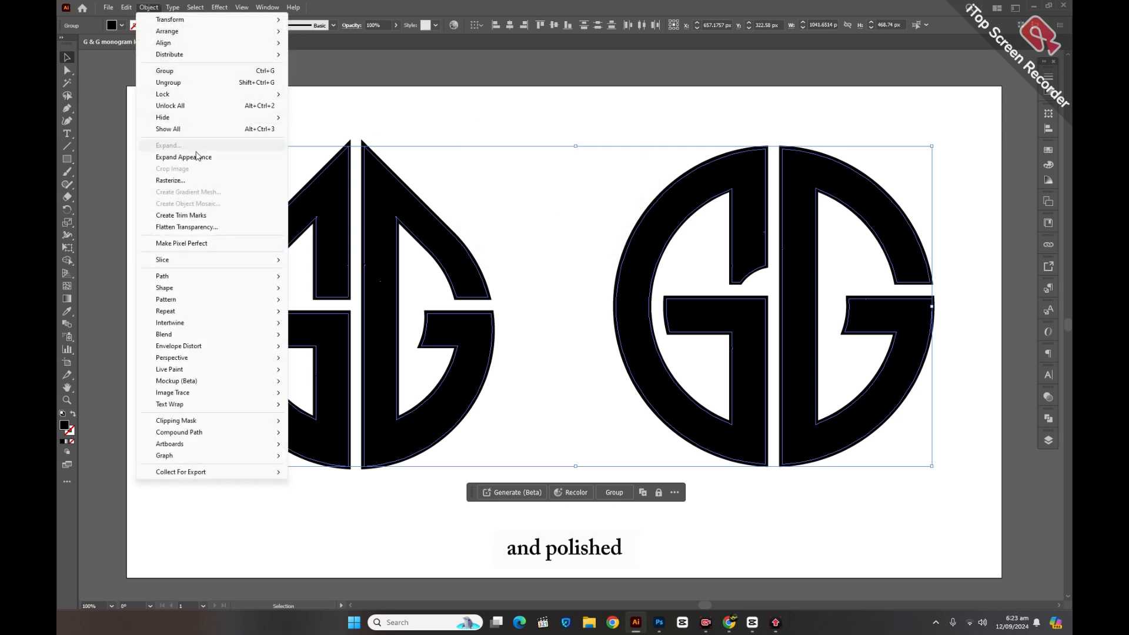
{"action": "left_click", "coordinate": [196, 158]}
{"action": "left_click", "coordinate": [543, 293]}
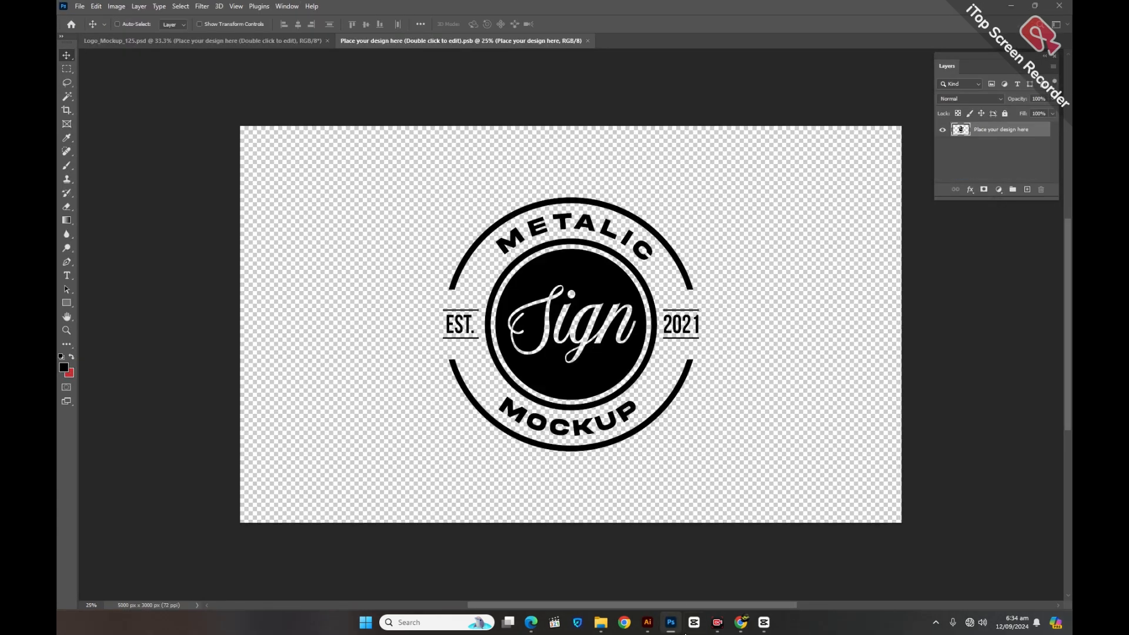
Copy the drop monogram from Illustrator and paste it as a smart object into the Photoshop mockup's design document.
{"action": "left_click", "coordinate": [647, 623]}
{"action": "left_click", "coordinate": [442, 353]}
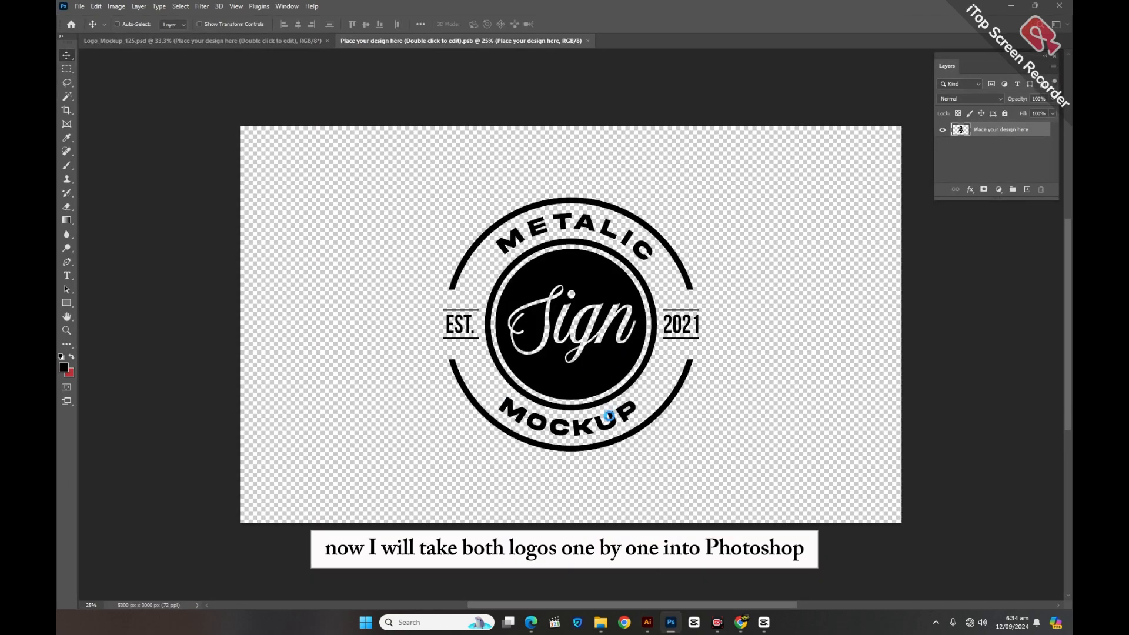
{"action": "key", "text": "ctrl+v"}
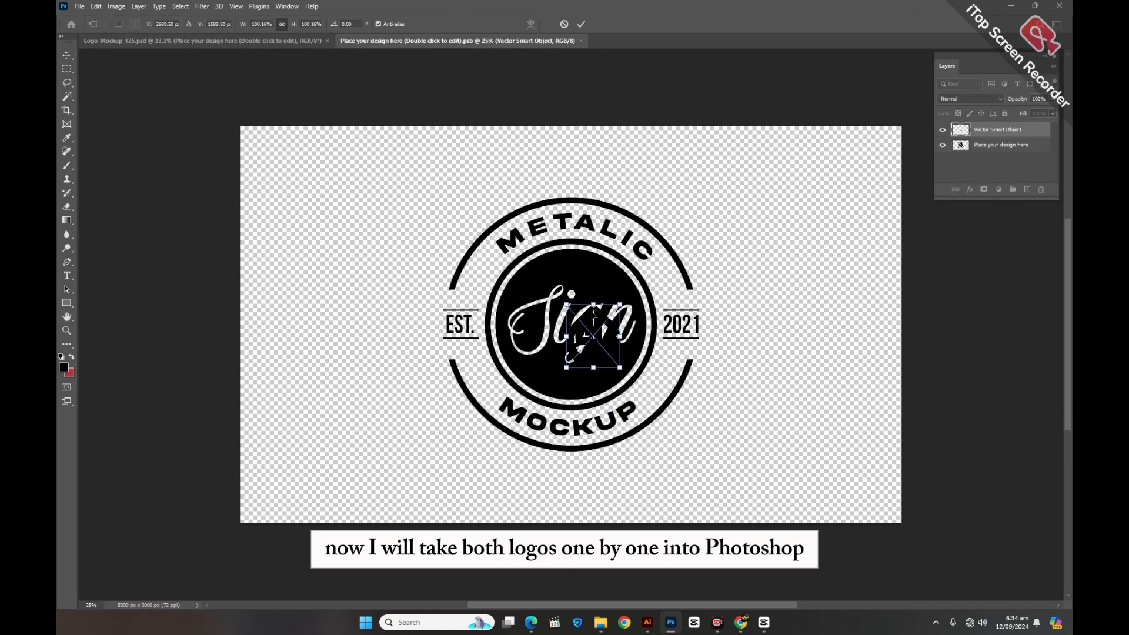
Enlarge the pasted drop logo to about 396% at the canvas centre and hide the "Place your design here" layer.
{"action": "left_click_drag", "start_coordinate": [594, 304], "coordinate": [611, 154]}
{"action": "left_click_drag", "start_coordinate": [616, 250], "coordinate": [593, 292]}
{"action": "left_click_drag", "start_coordinate": [571, 404], "coordinate": [571, 451]}
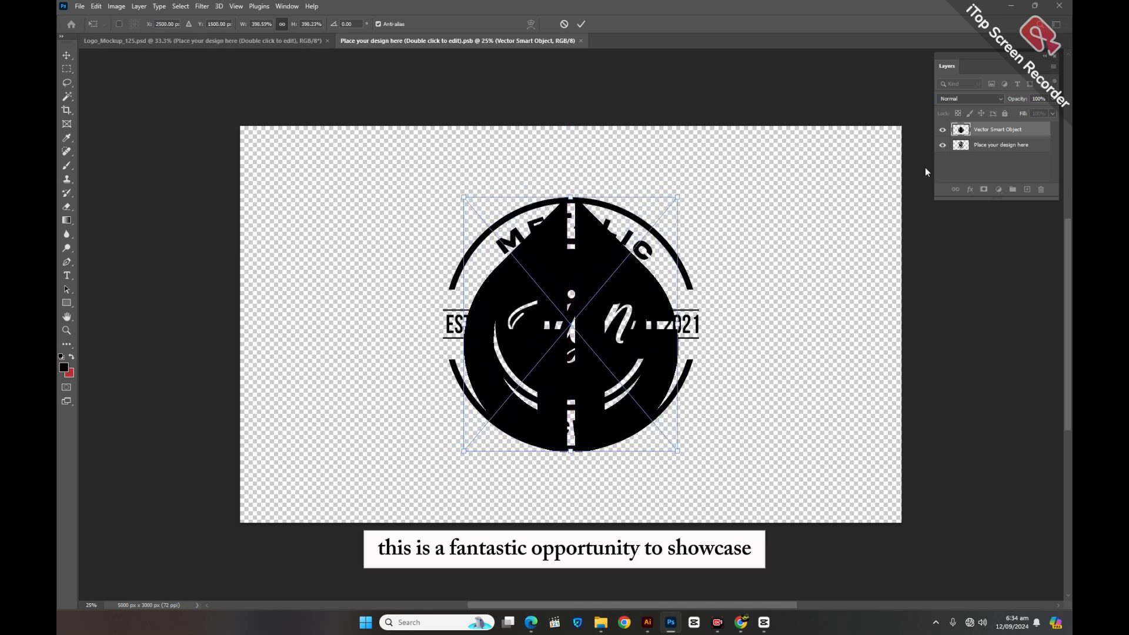
{"action": "key", "text": "Return"}
{"action": "left_click", "coordinate": [941, 145]}
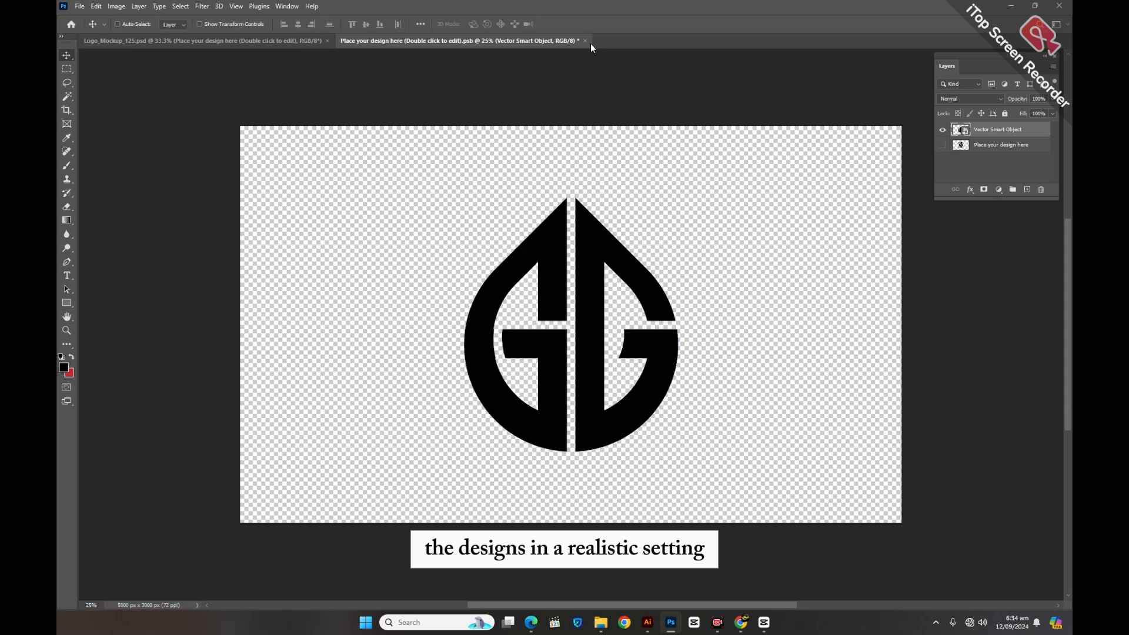
Save and close the design document to apply the drop logo to the mockup.
{"action": "left_click", "coordinate": [585, 41]}
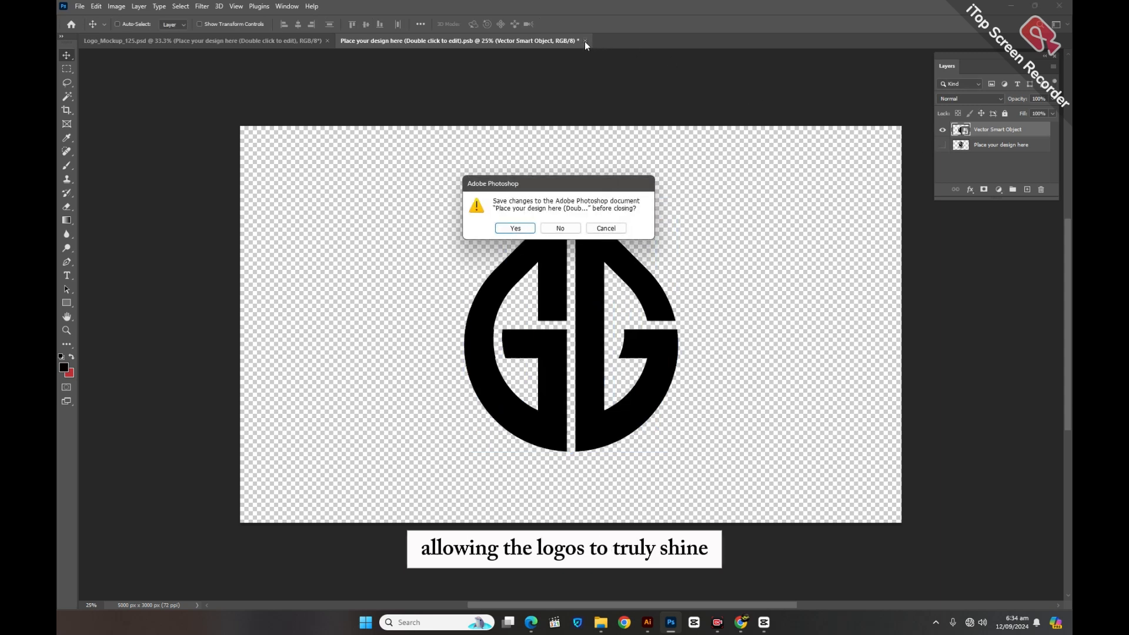
{"action": "left_click", "coordinate": [525, 233]}
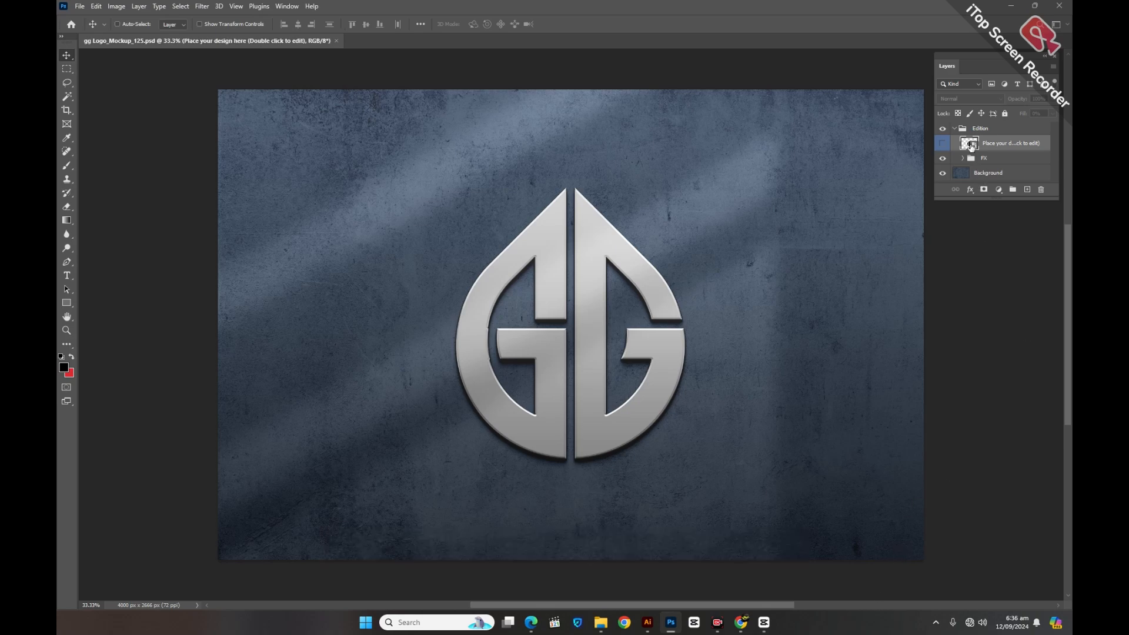
Reopen the mockup's "Place your design here" smart object and bring in the circle monogram from Illustrator as a smart object.
{"action": "double_click", "coordinate": [971, 145]}
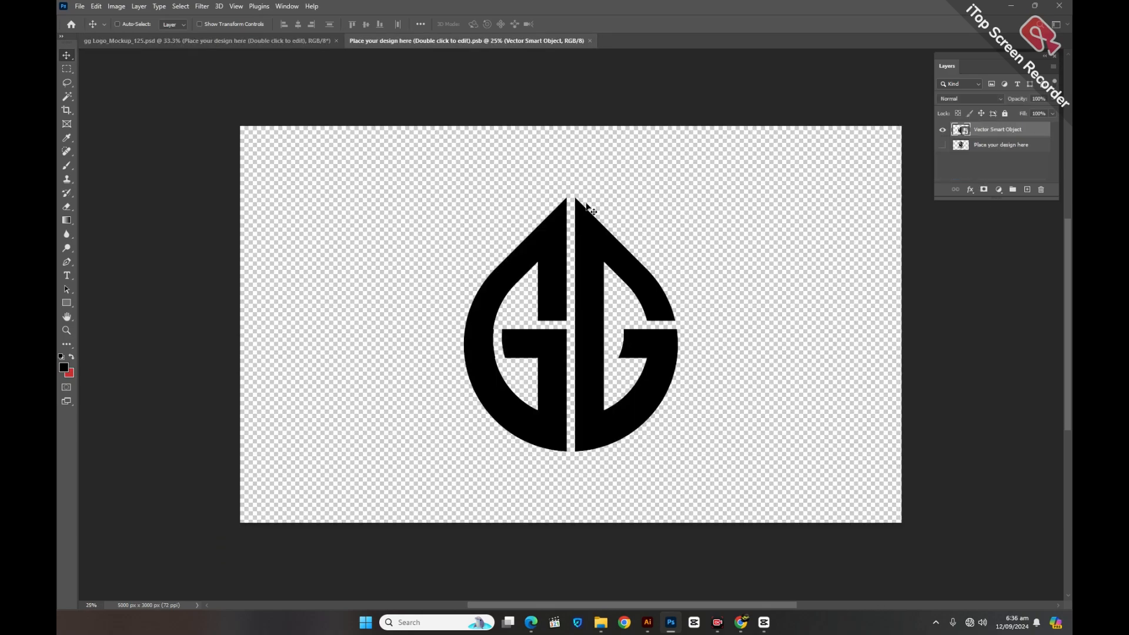
{"action": "left_click", "coordinate": [647, 624]}
{"action": "left_click_drag", "start_coordinate": [627, 328], "coordinate": [578, 339]}
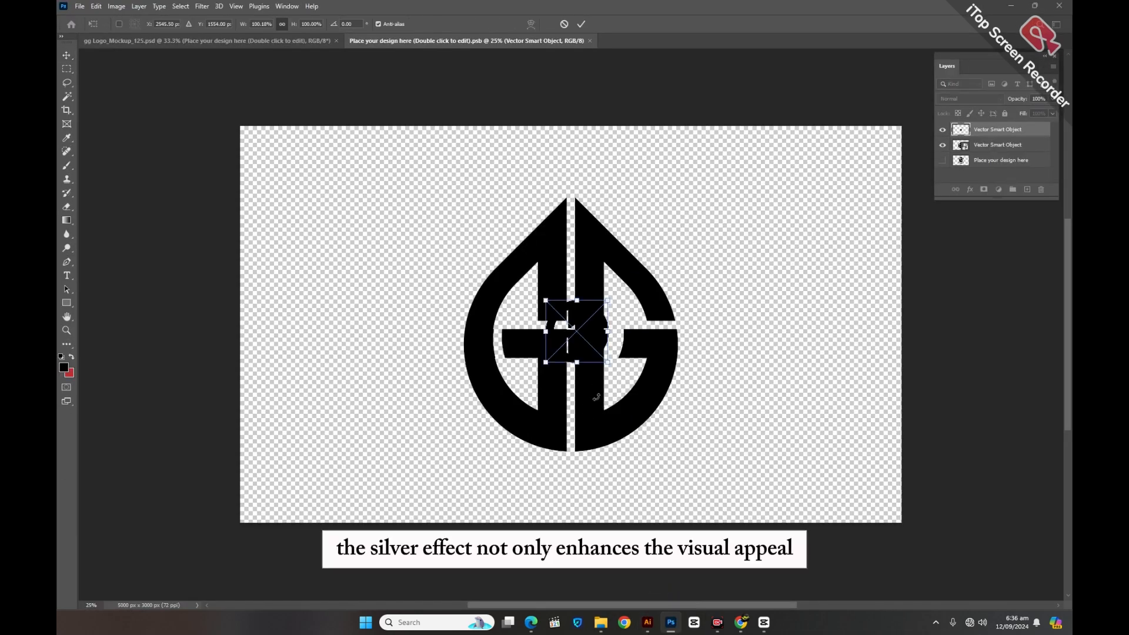
Enlarge the circle logo at the canvas centre to match the drop logo's height, and hide the drop logo's layer.
{"action": "left_click_drag", "start_coordinate": [576, 300], "coordinate": [582, 231]}
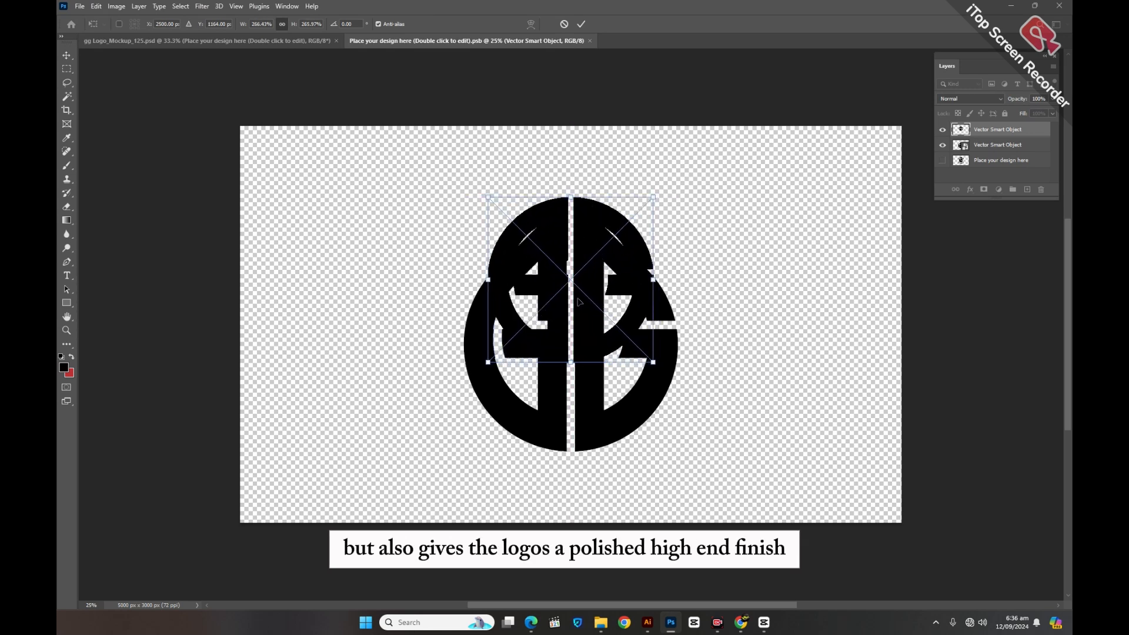
{"action": "left_click_drag", "start_coordinate": [570, 361], "coordinate": [576, 448]}
{"action": "left_click_drag", "start_coordinate": [567, 194], "coordinate": [568, 193]}
{"action": "left_click", "coordinate": [941, 145]}
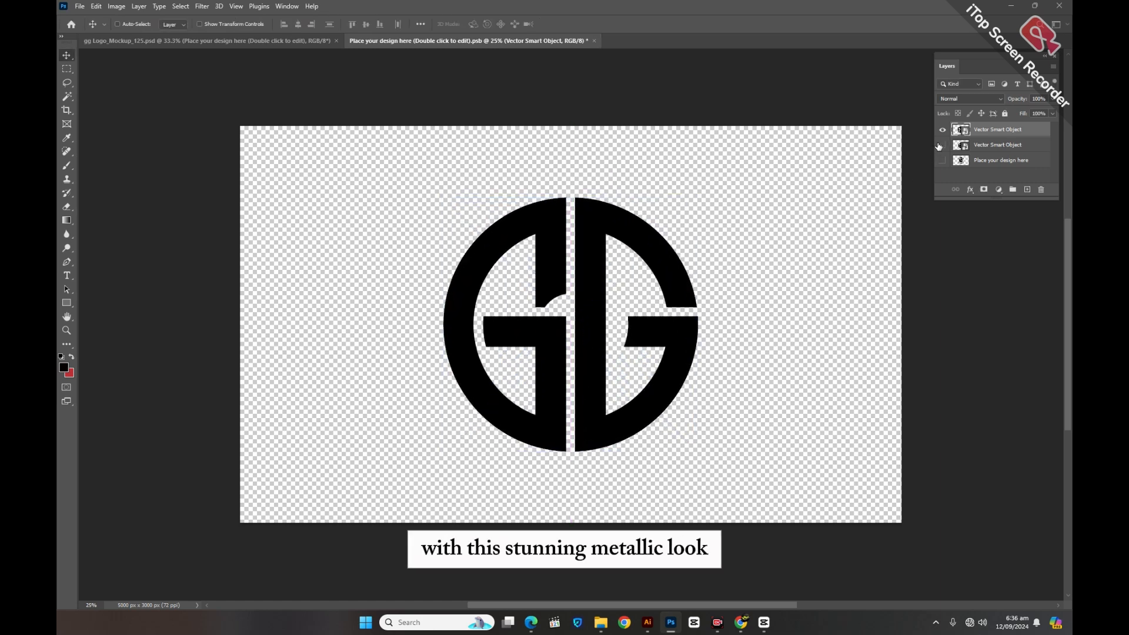
Save and close the design document to apply the circle logo to the mockup.
{"action": "left_click", "coordinate": [594, 40]}
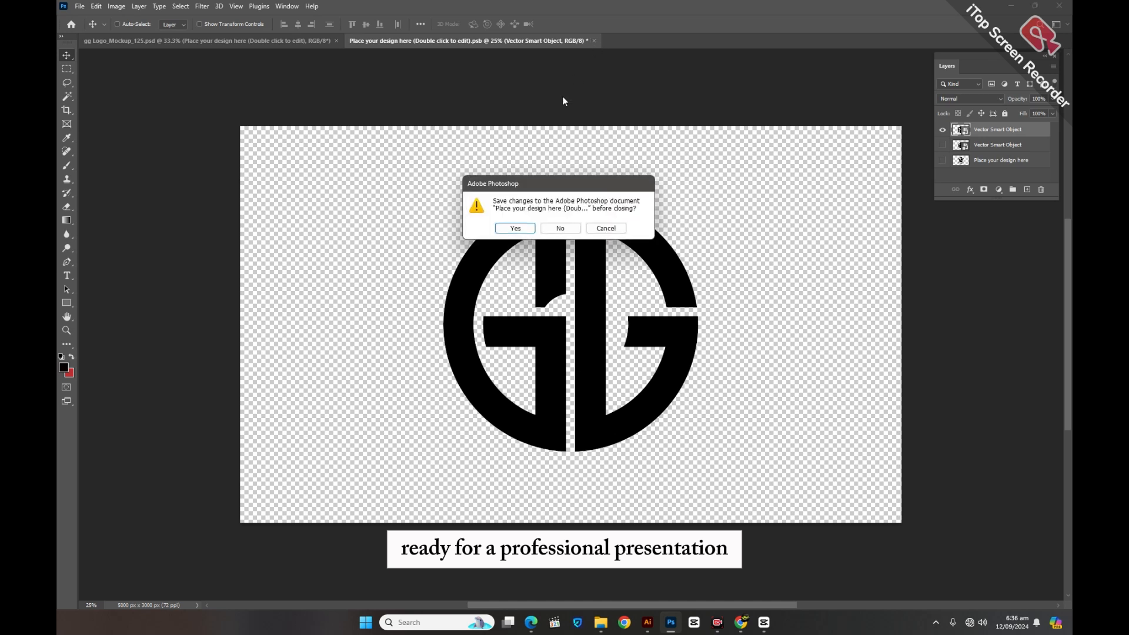
{"action": "left_click", "coordinate": [511, 229]}
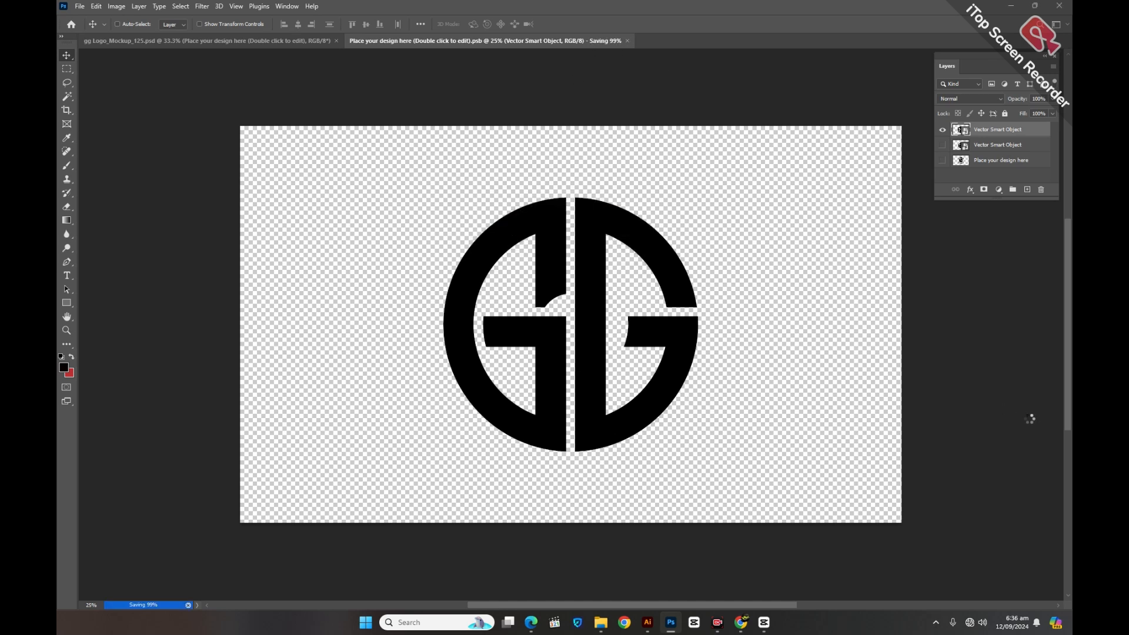